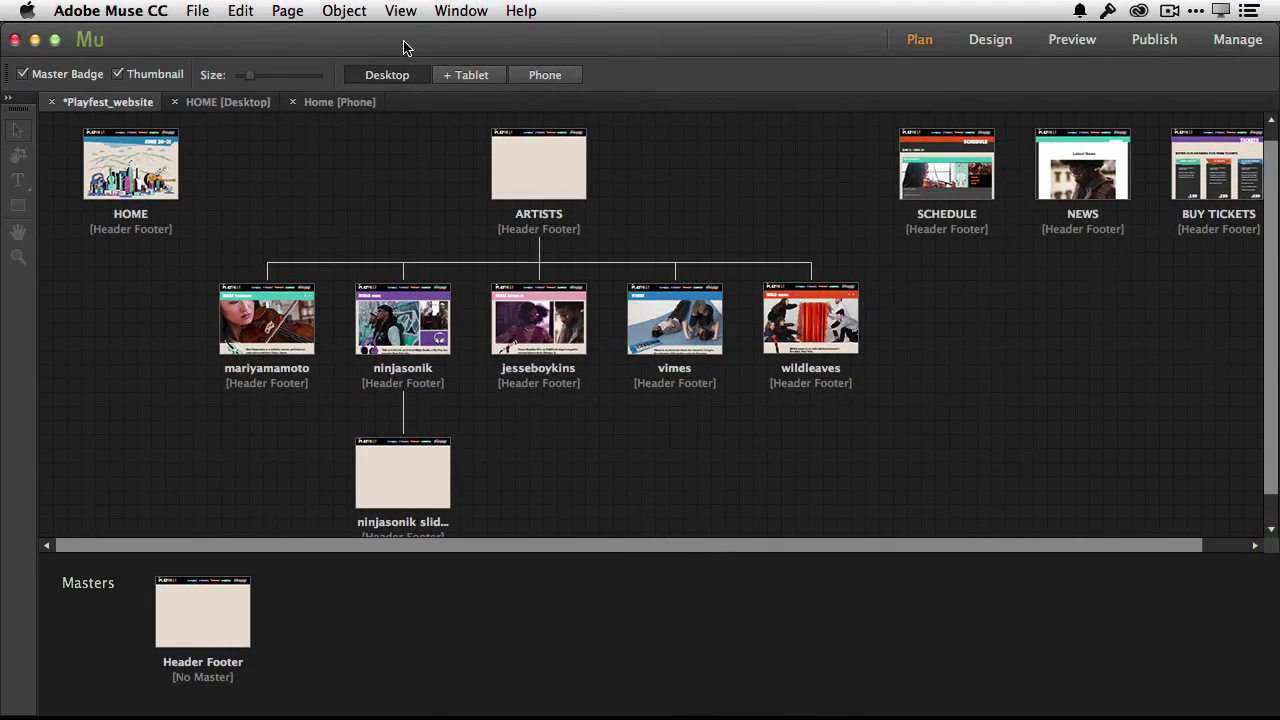
Review Site Properties, keep the HiDPI (2x) image resolution, and close without changes.
click(198, 11)
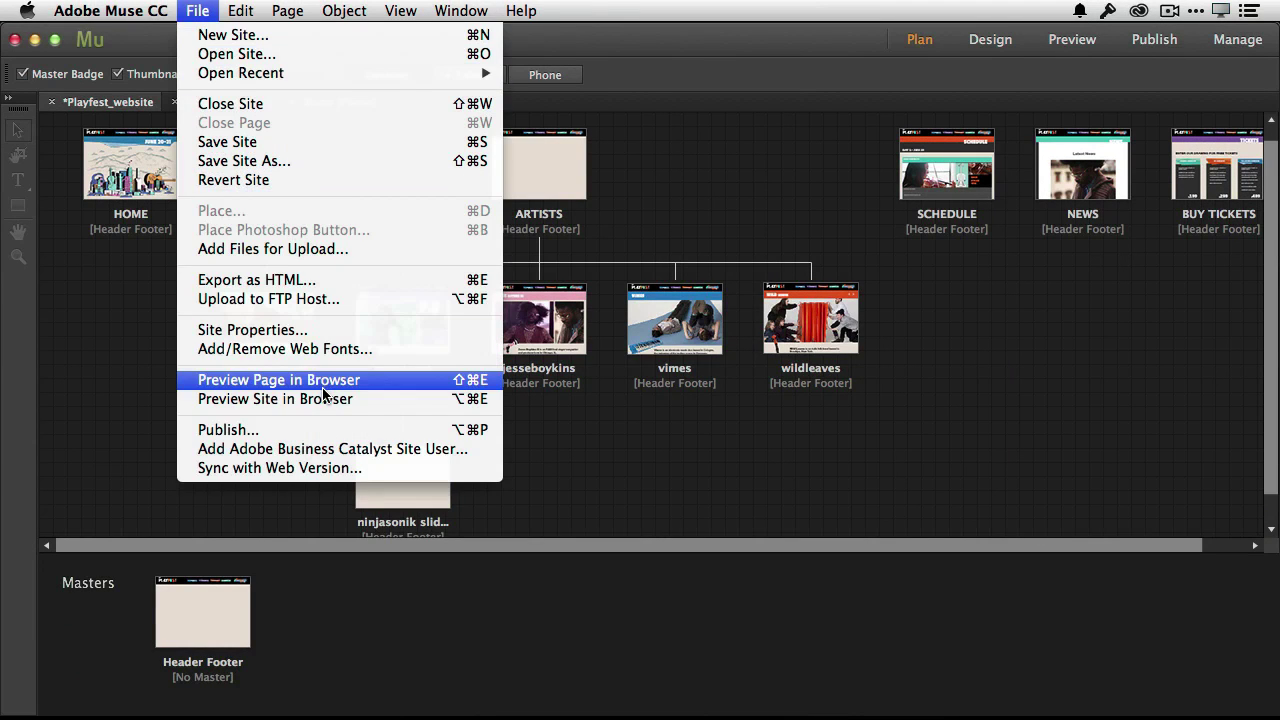
click(321, 334)
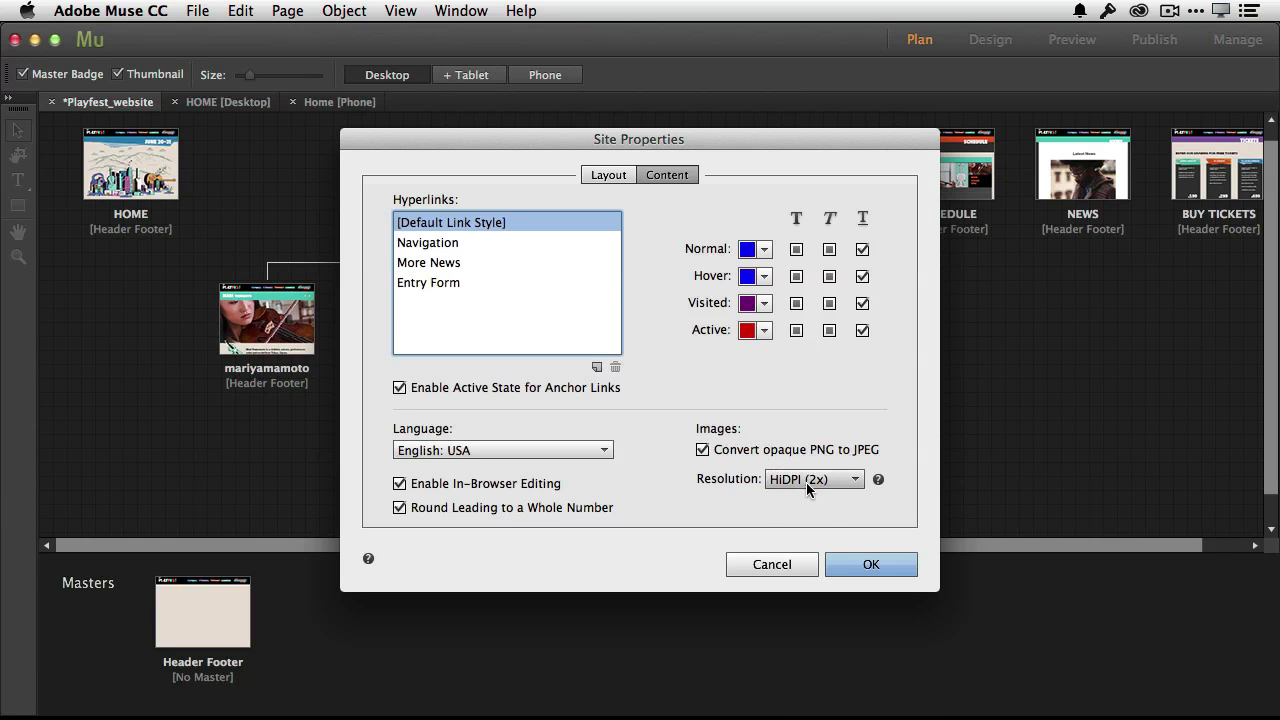
click(808, 482)
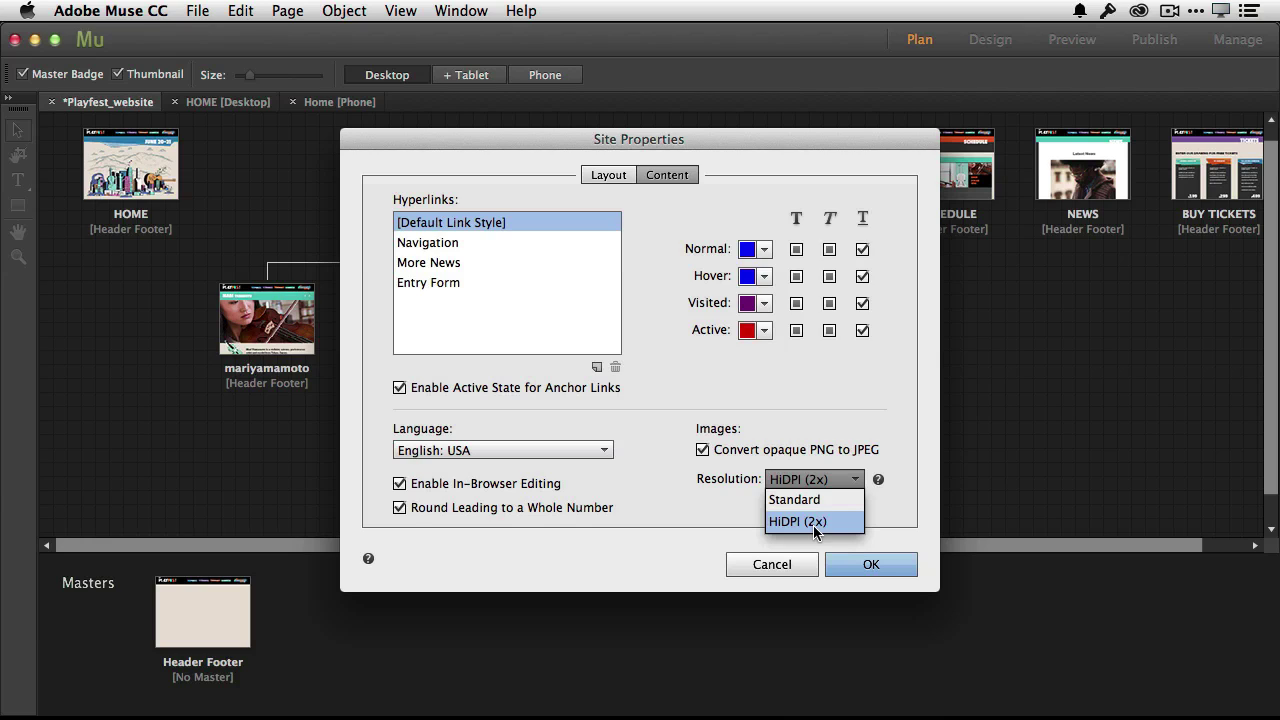
click(813, 525)
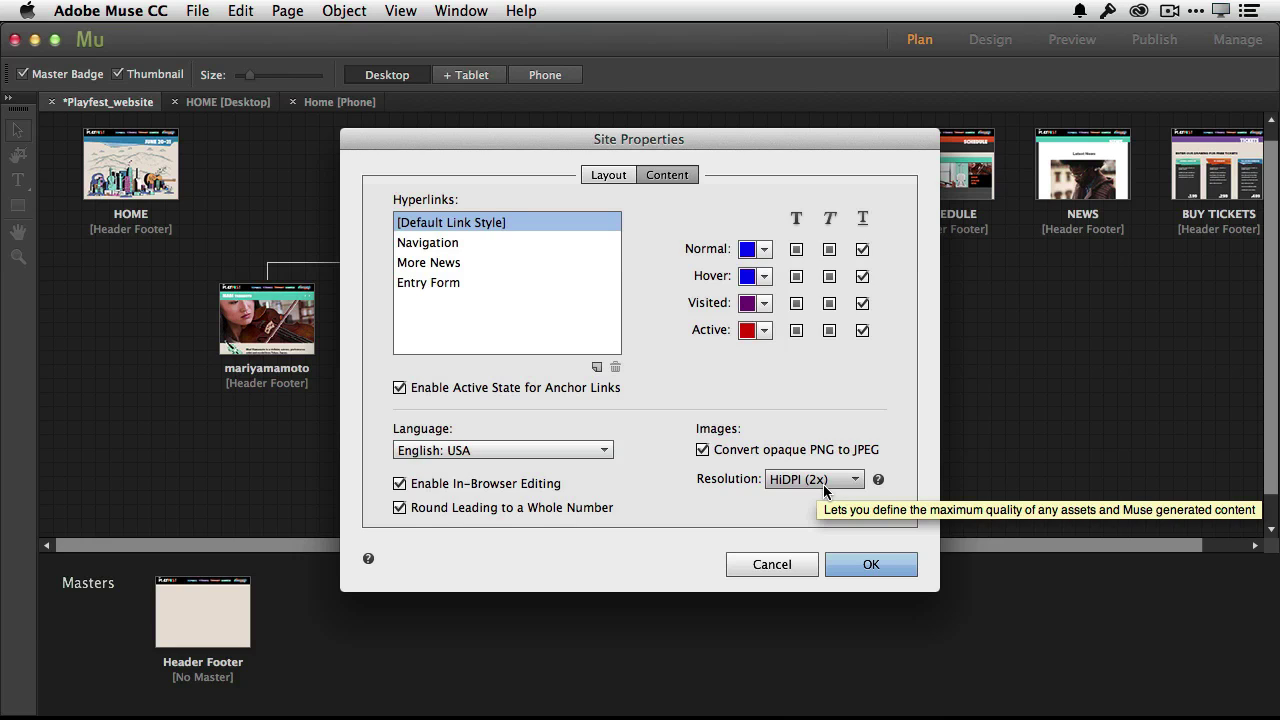
click(771, 564)
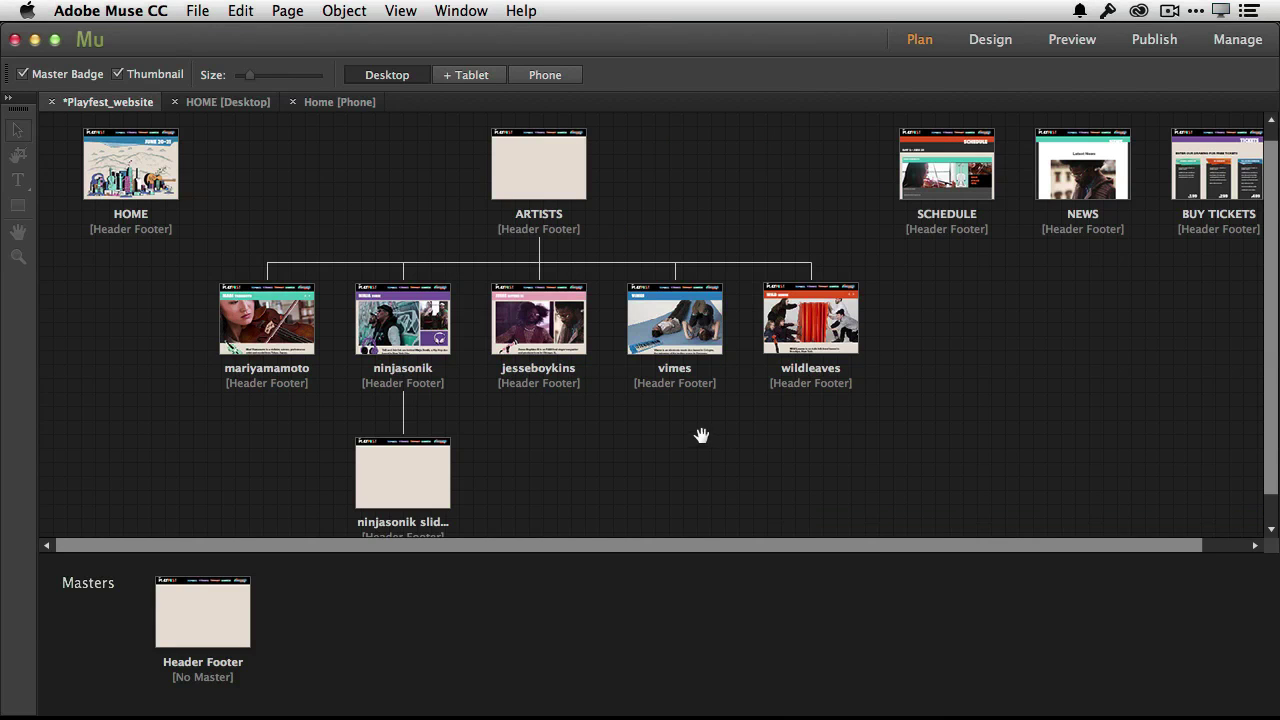
Open the HOME desktop page and try undocking the Assets and Swatches panels.
mouse_move(145, 180)
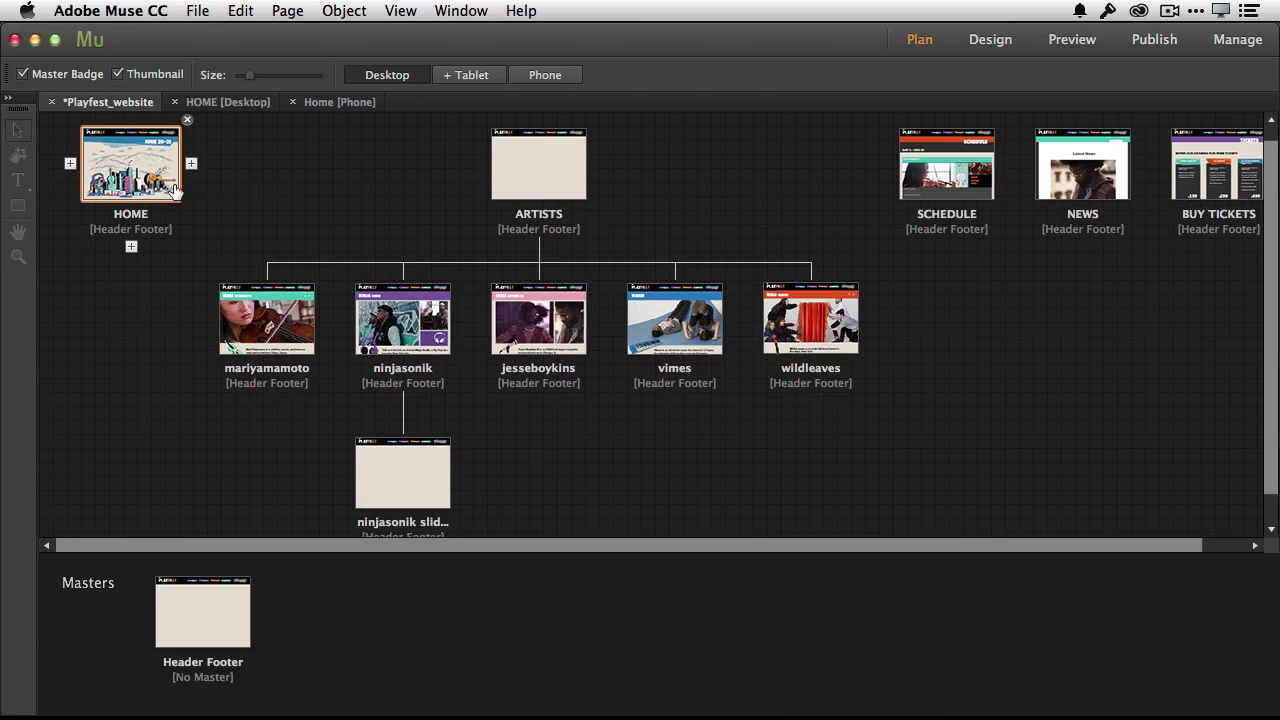
click(231, 104)
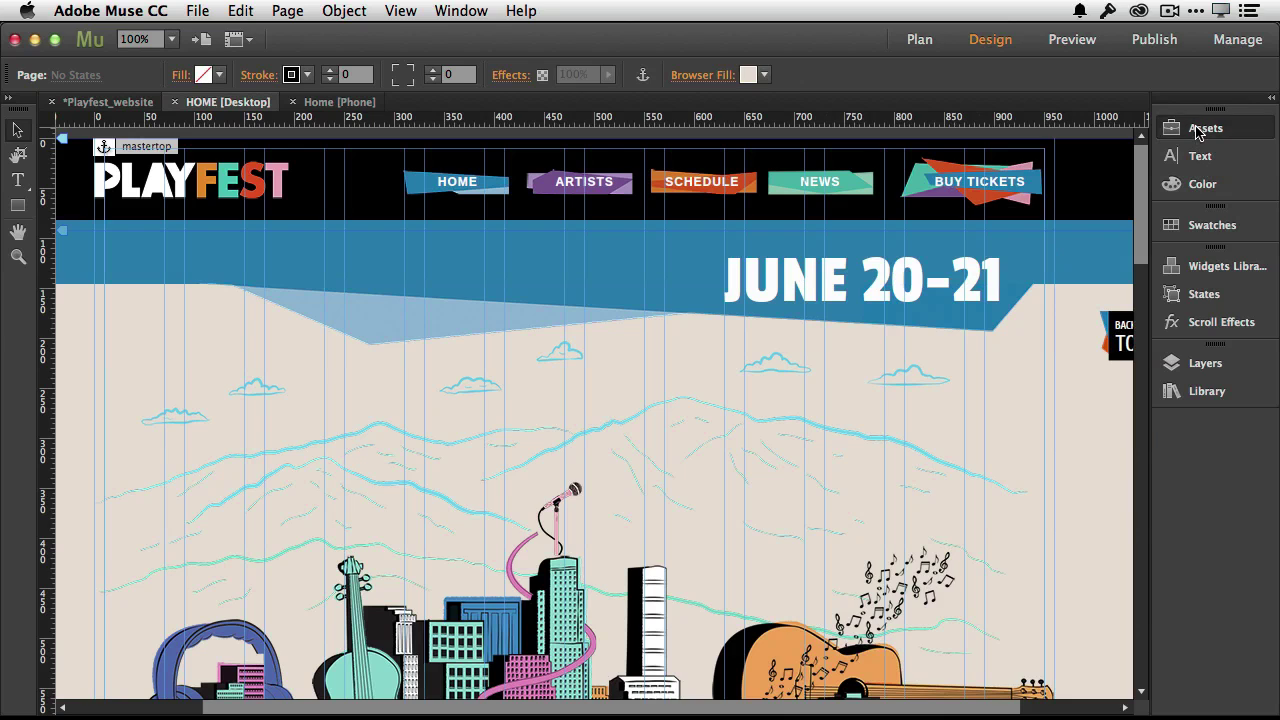
drag(1174, 128, 893, 240)
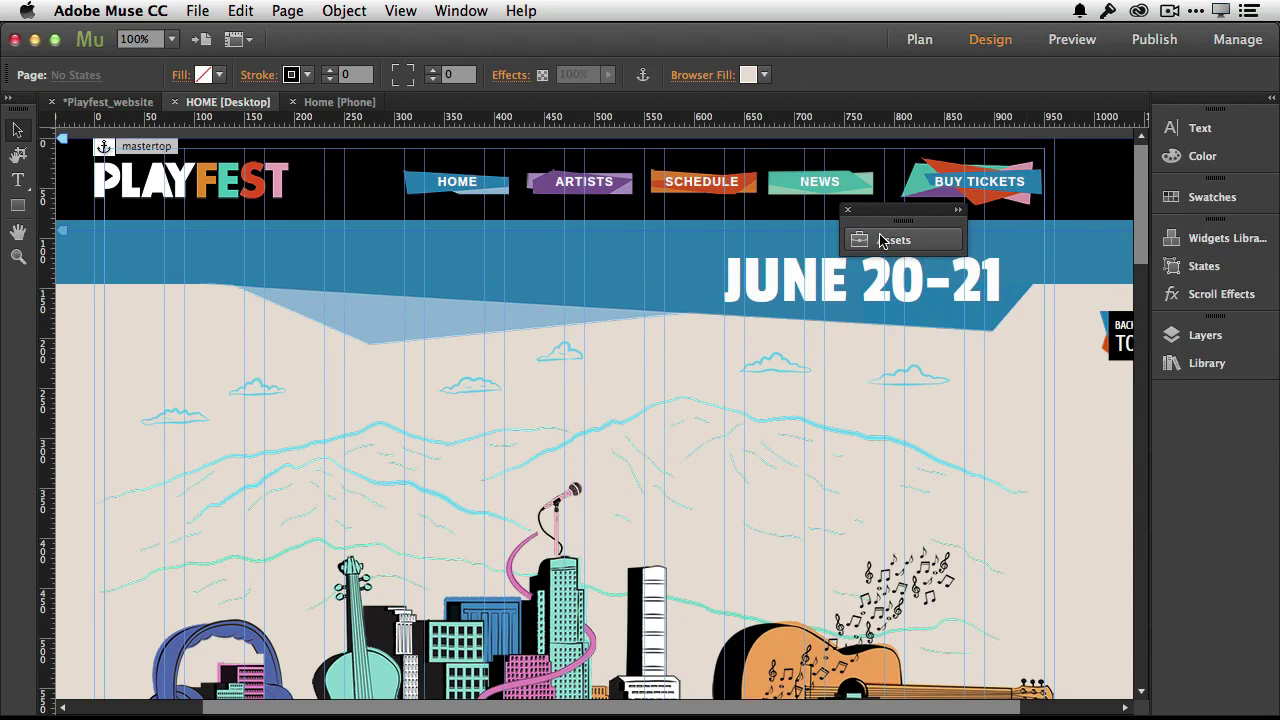
click(893, 241)
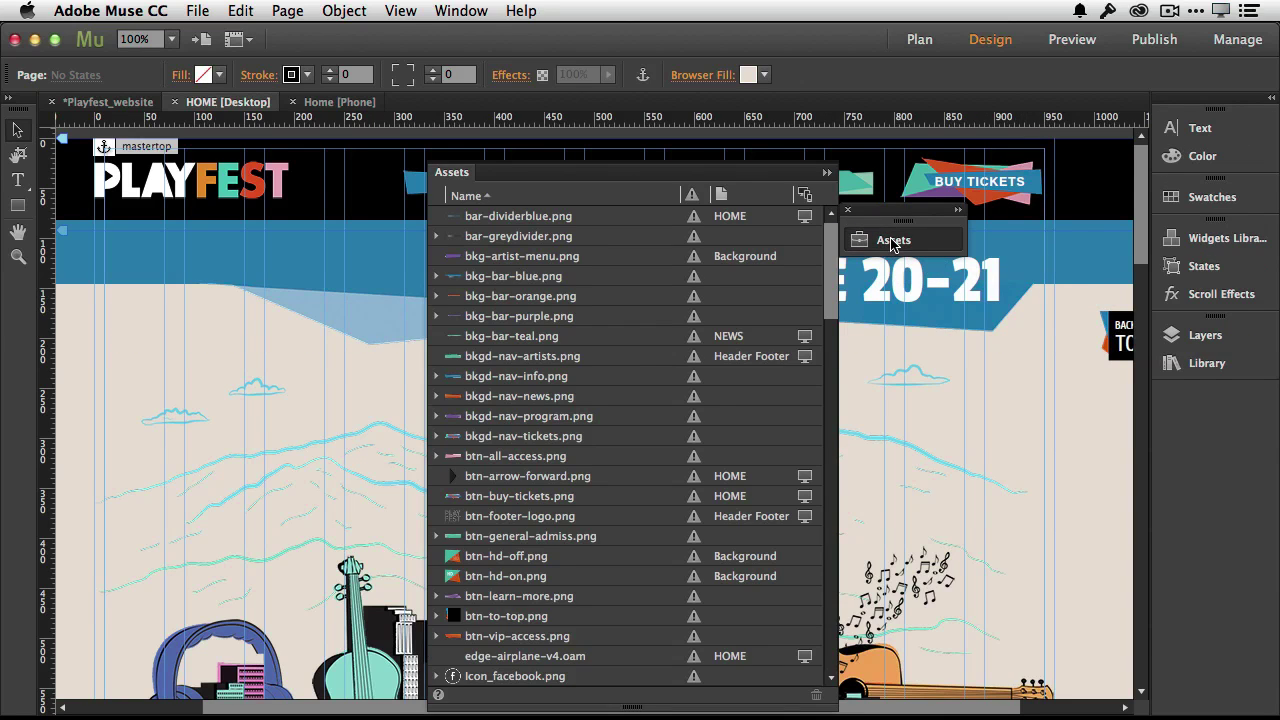
click(893, 241)
drag(891, 239, 1214, 142)
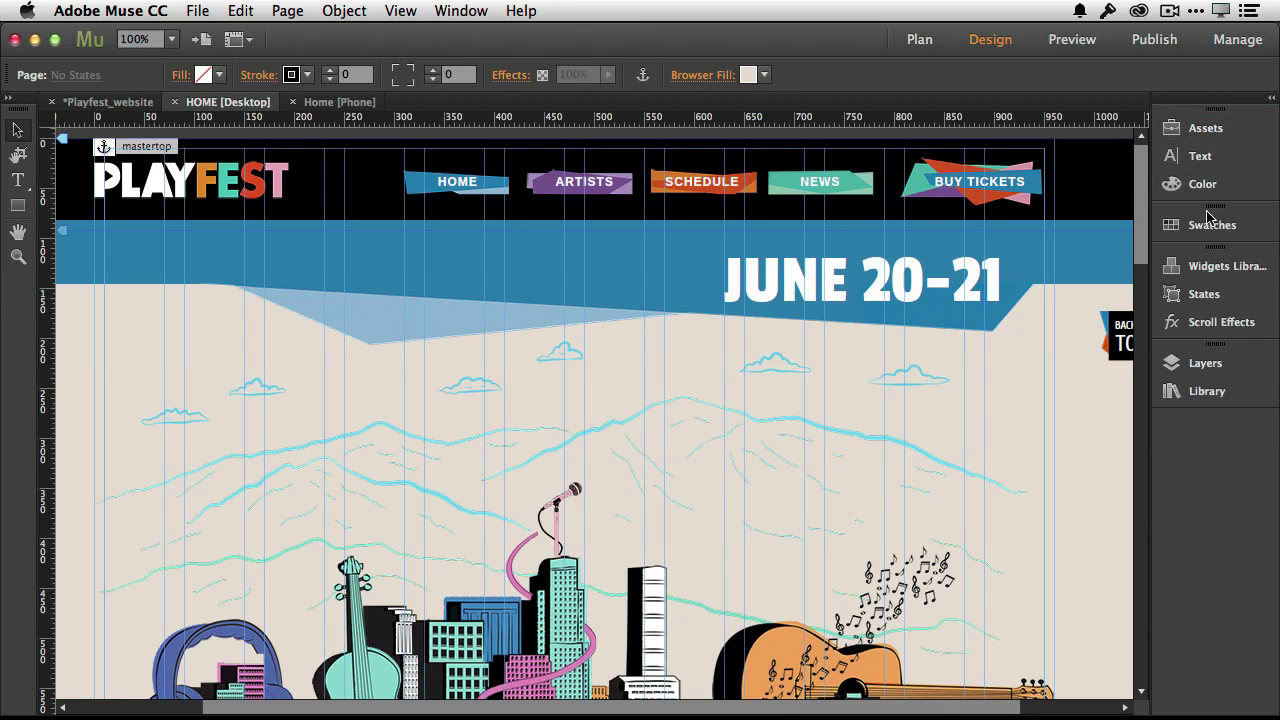
click(1208, 230)
click(1205, 232)
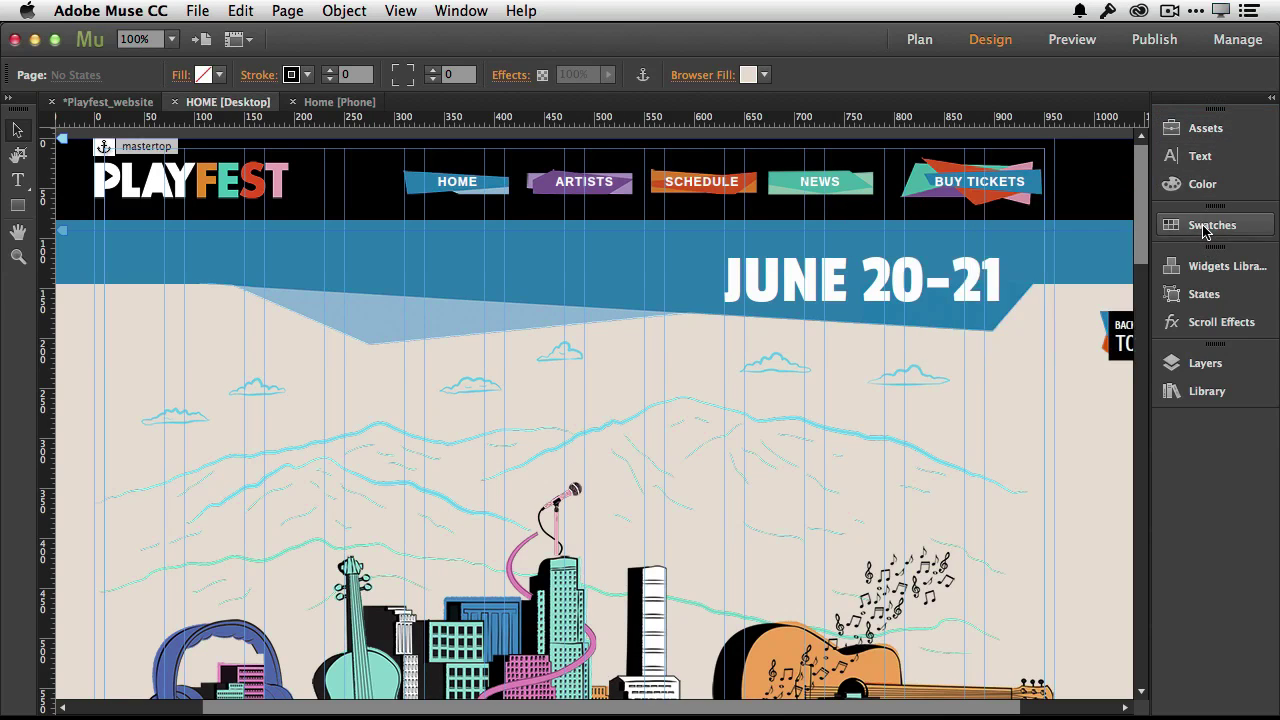
click(1205, 232)
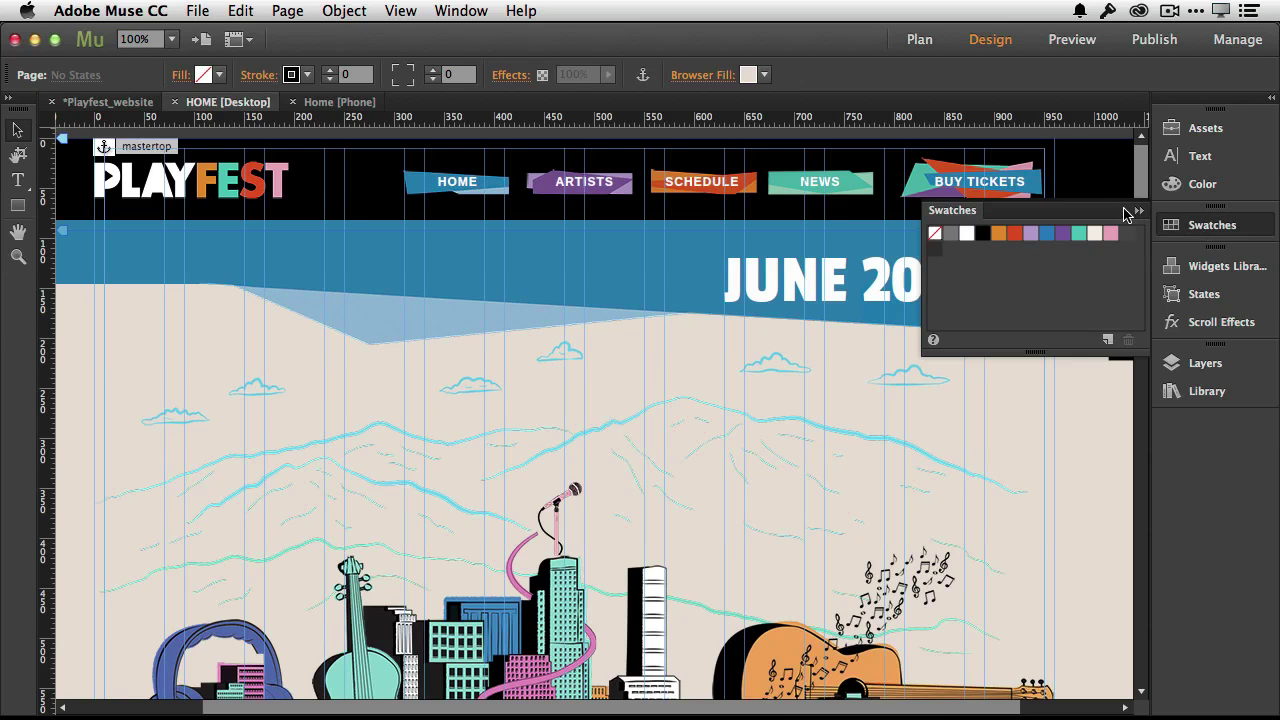
drag(1102, 208, 1199, 215)
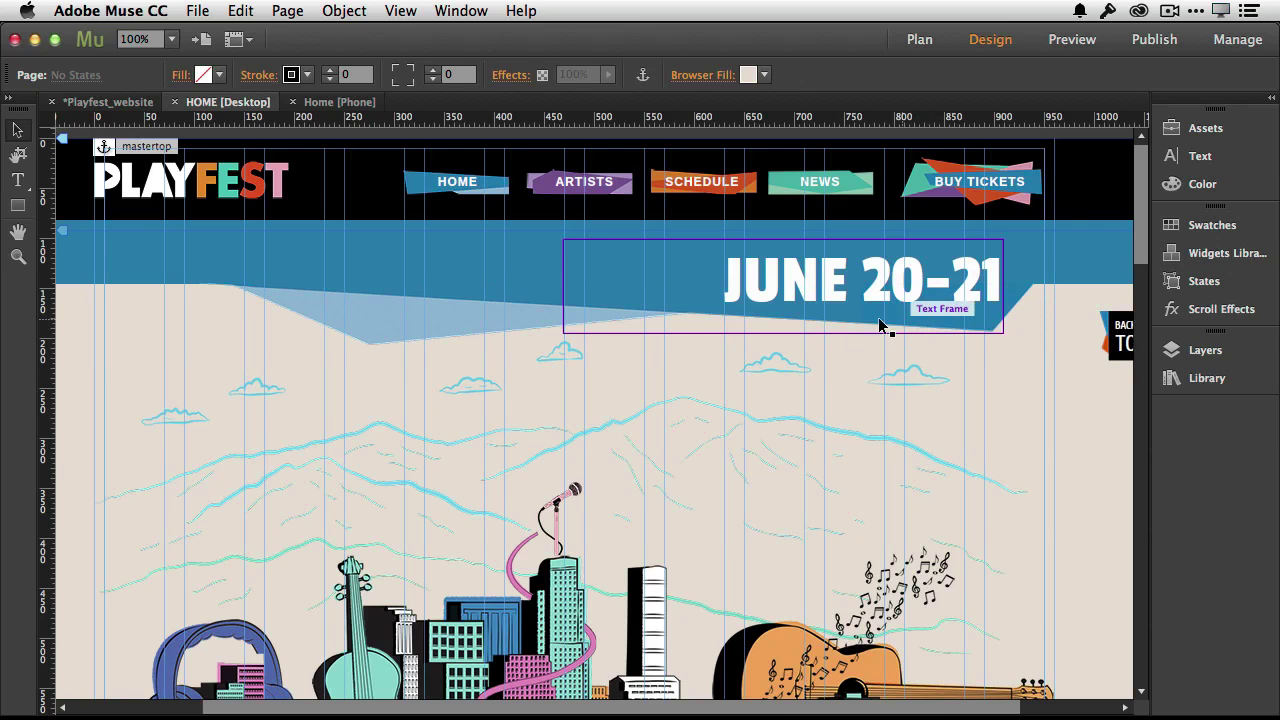
Compare the Preferences color theme swatches and apply the first, darkest theme.
click(105, 10)
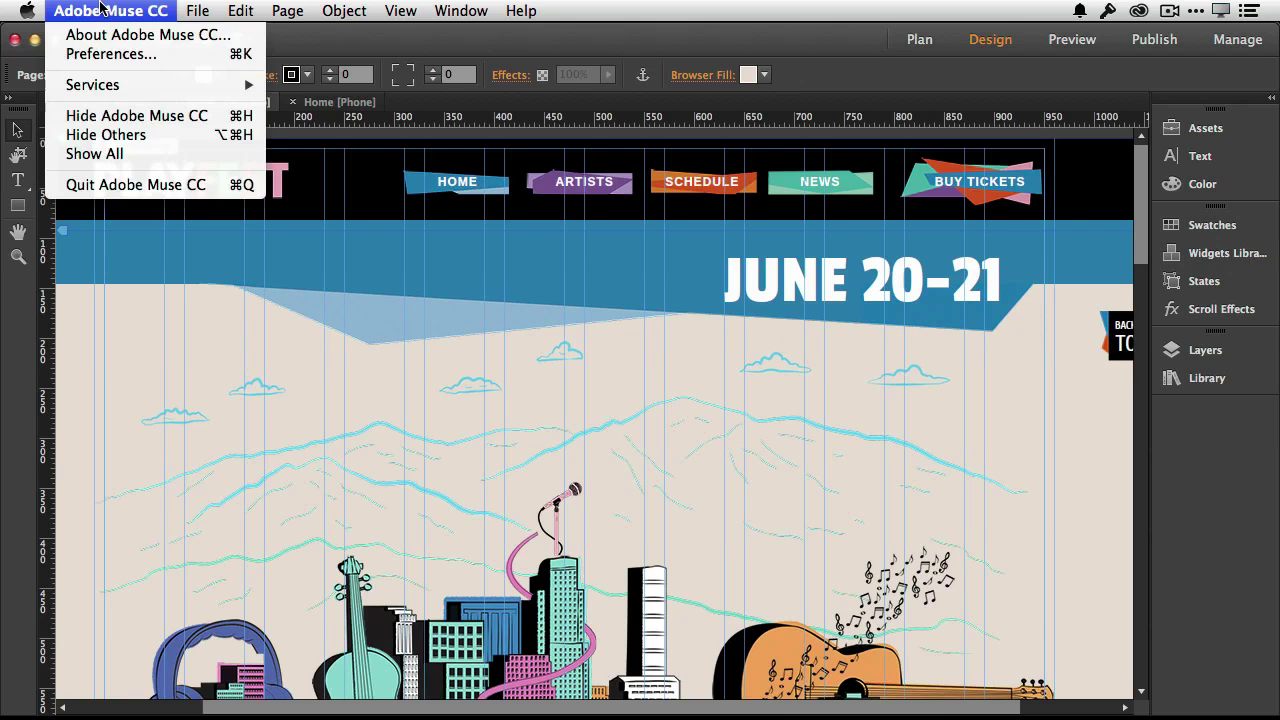
click(110, 52)
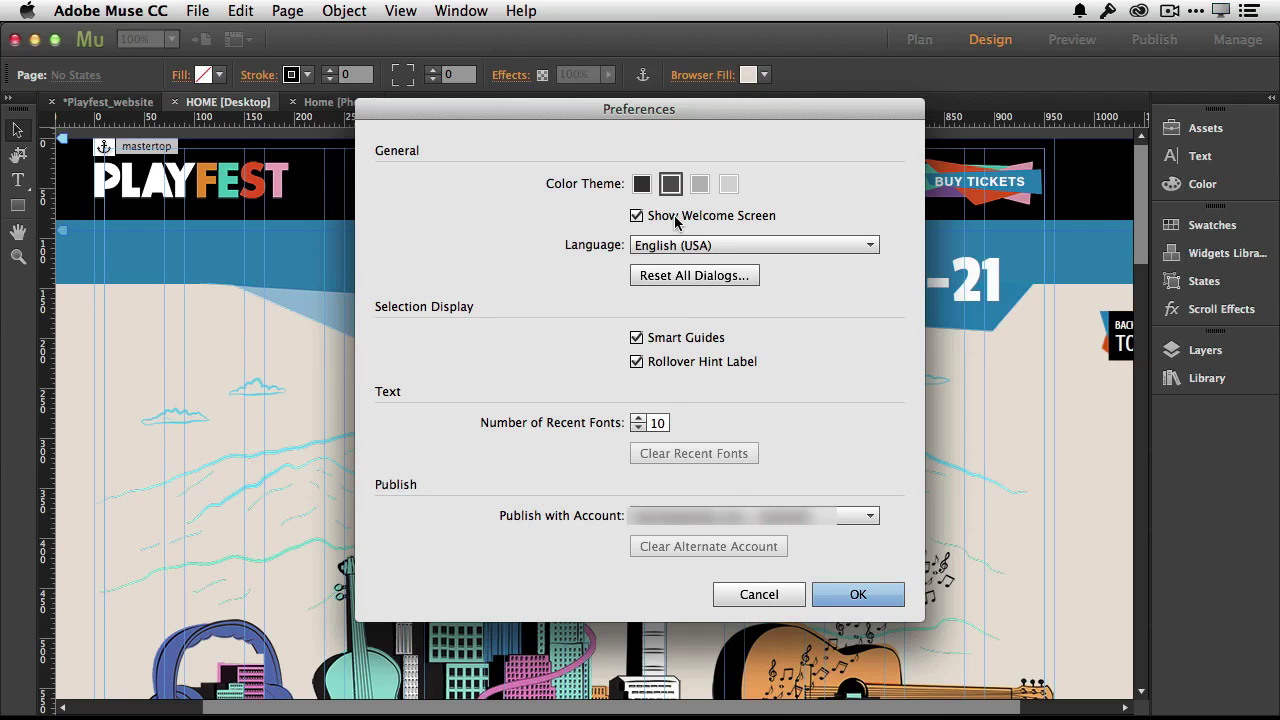
click(642, 186)
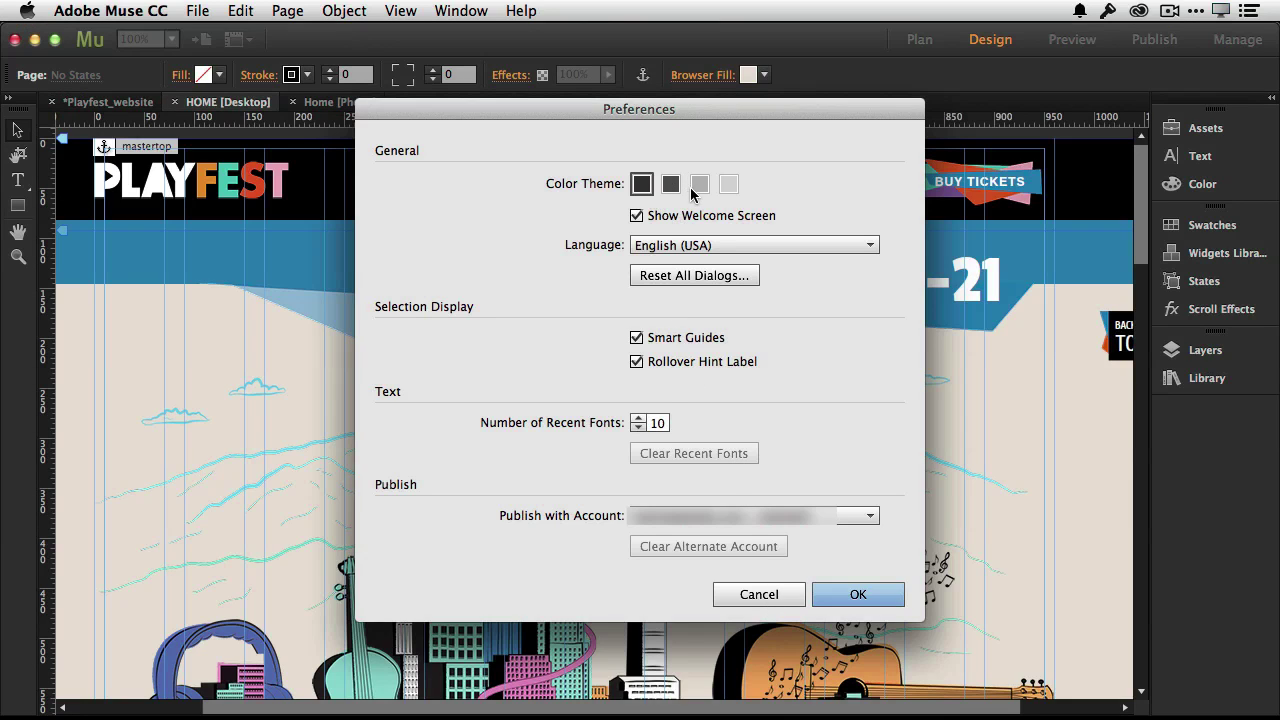
click(698, 186)
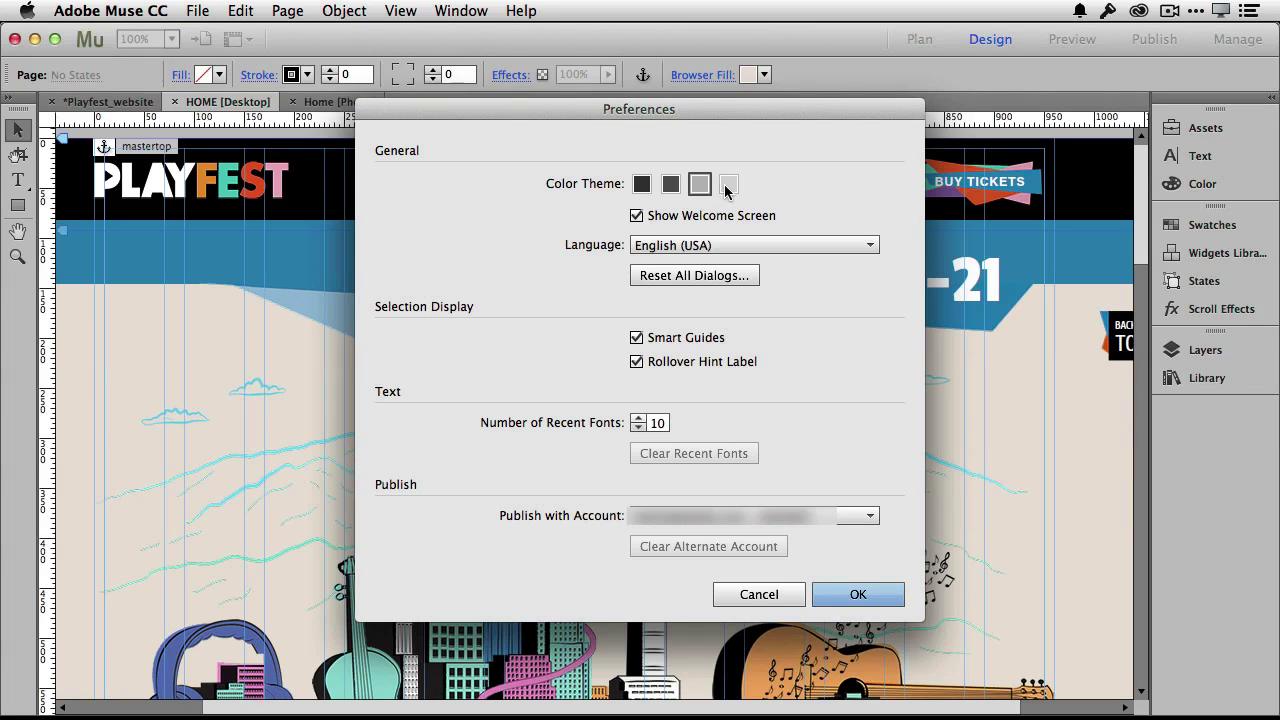
click(728, 186)
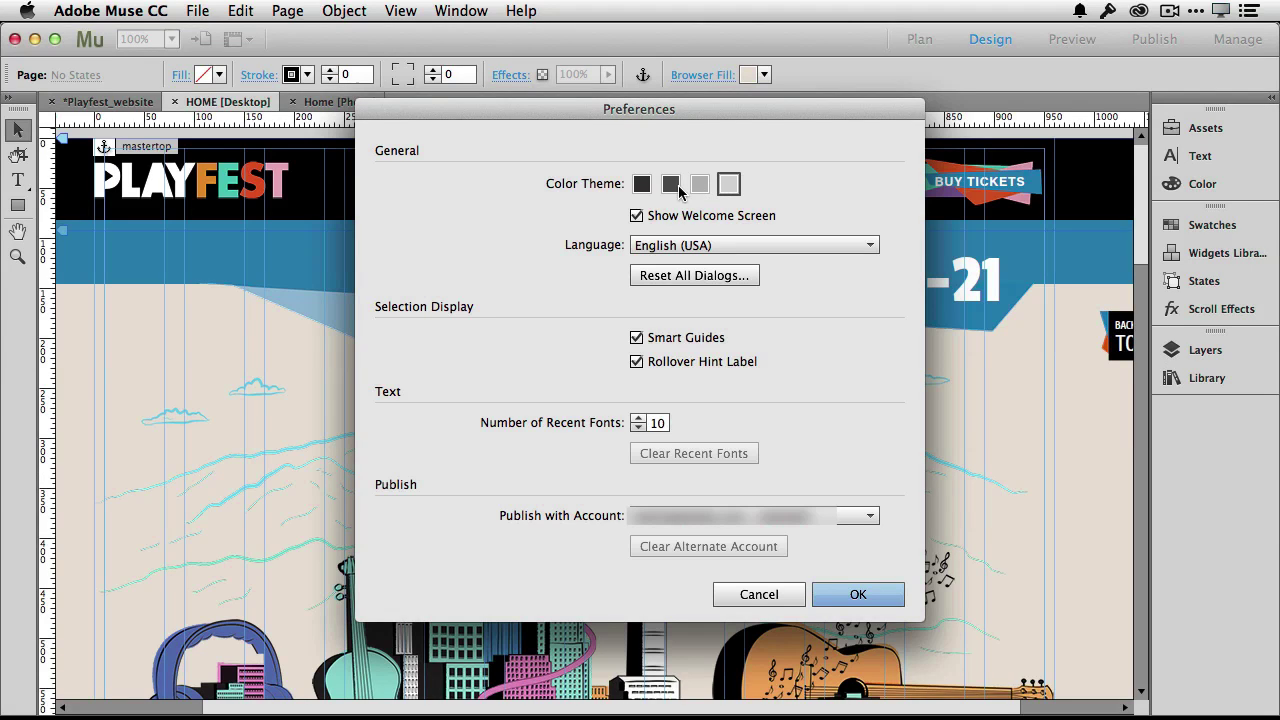
click(671, 186)
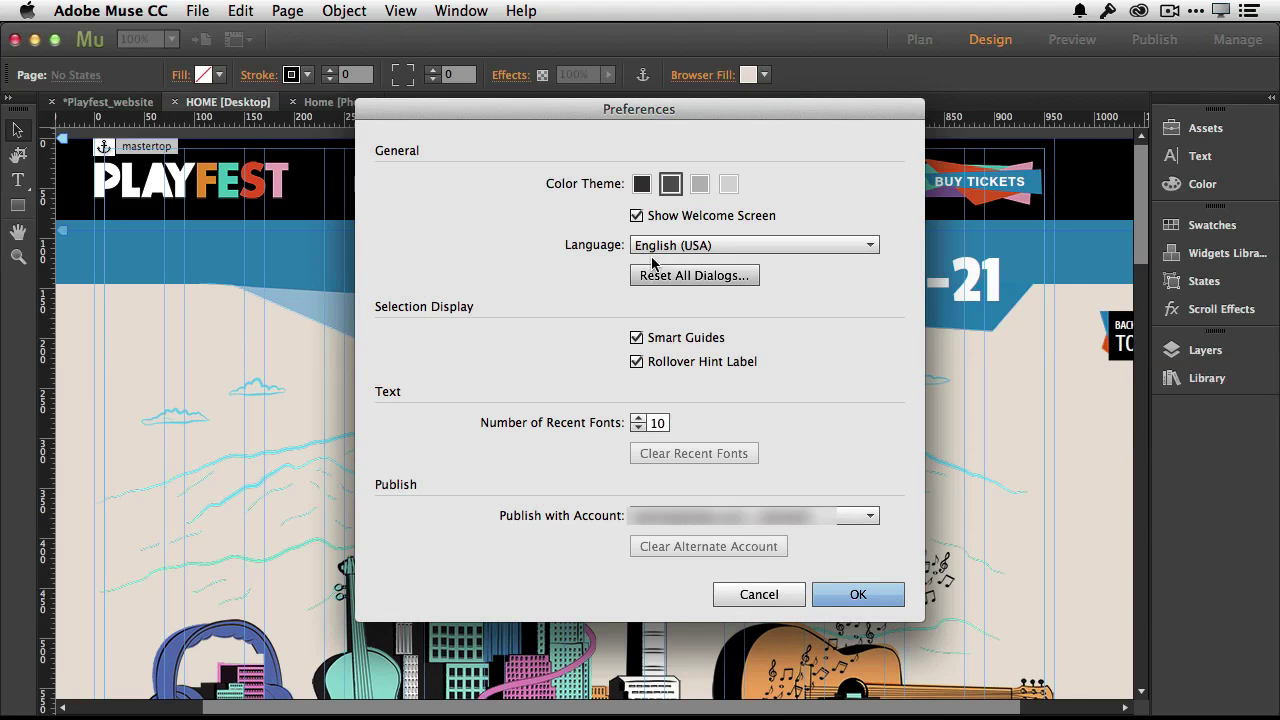
click(645, 190)
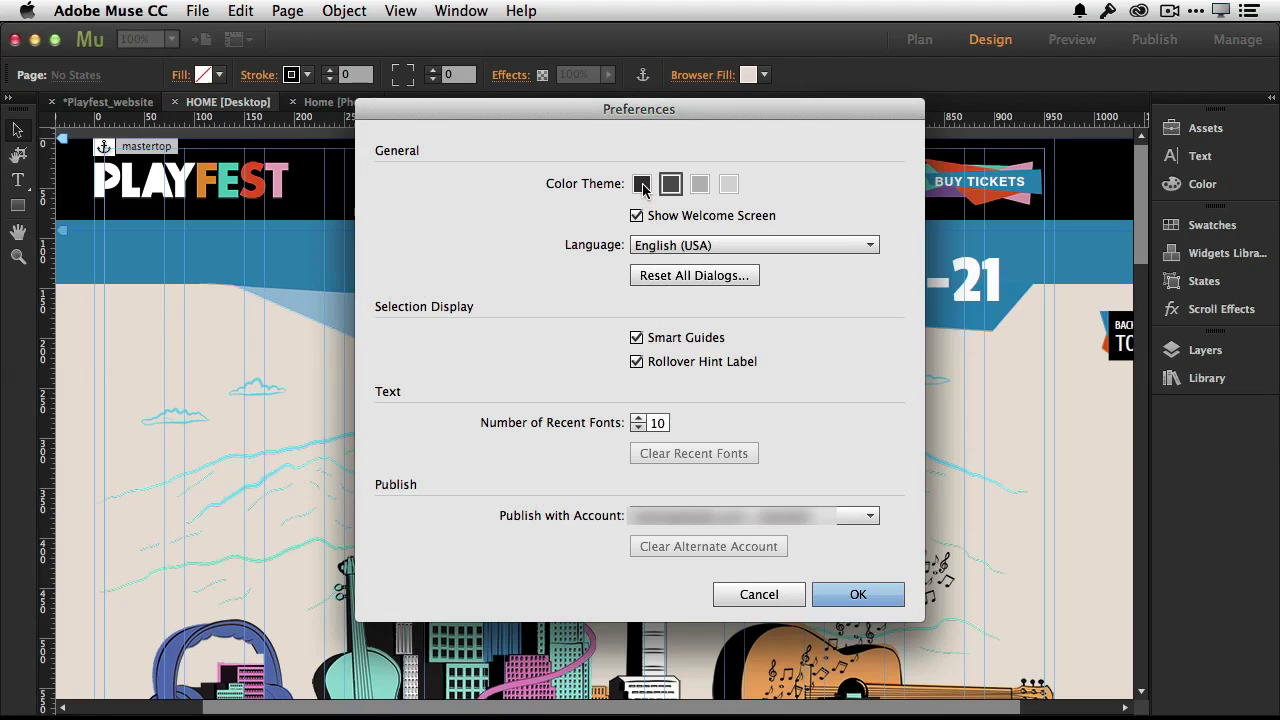
click(842, 597)
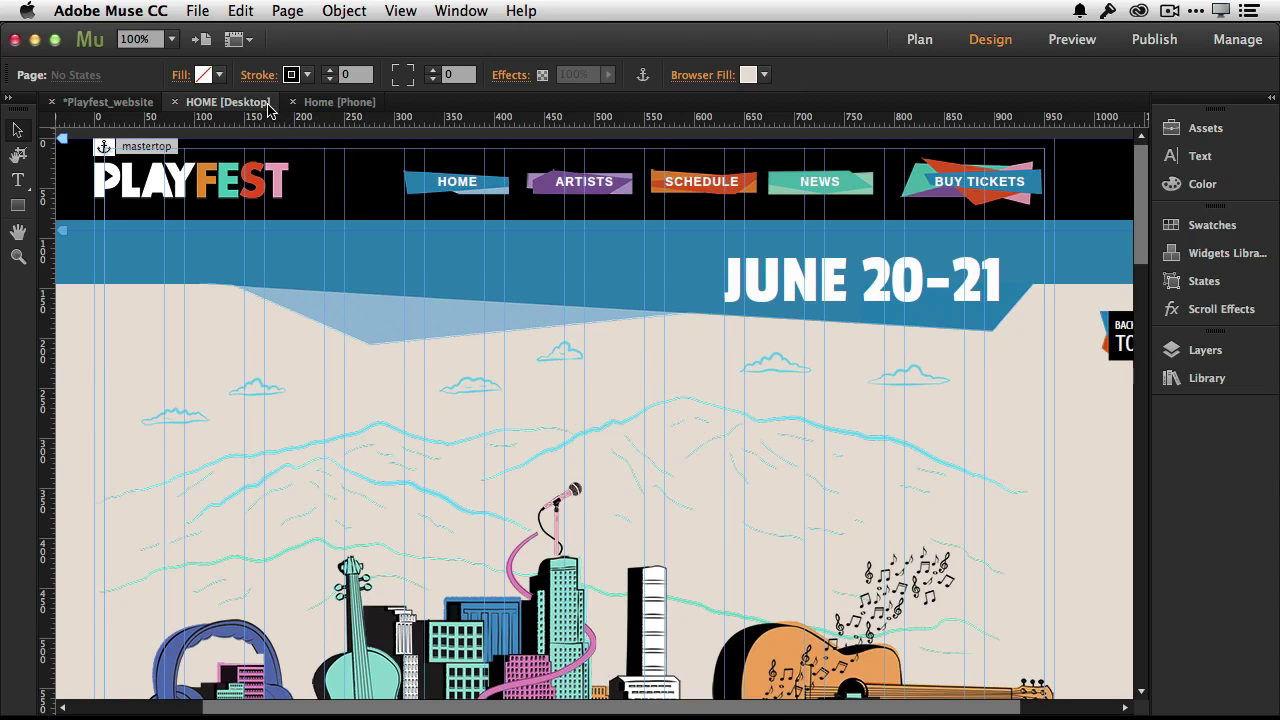
click(110, 102)
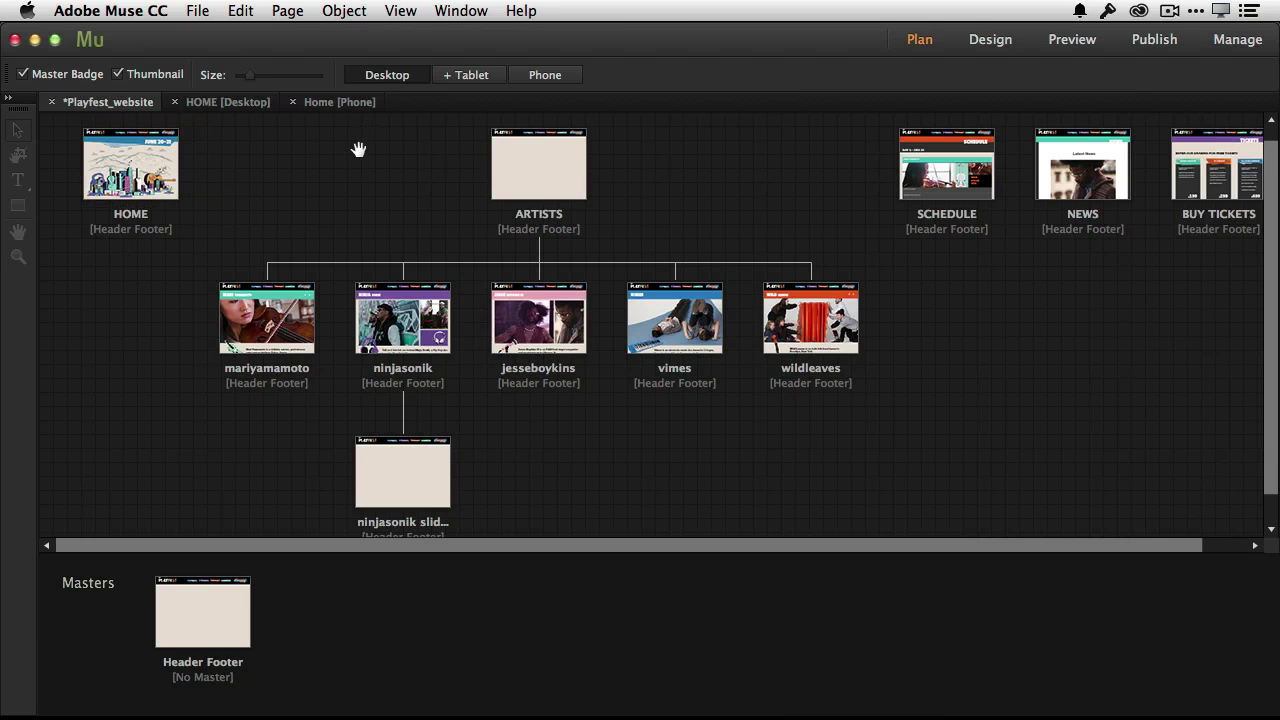
click(235, 108)
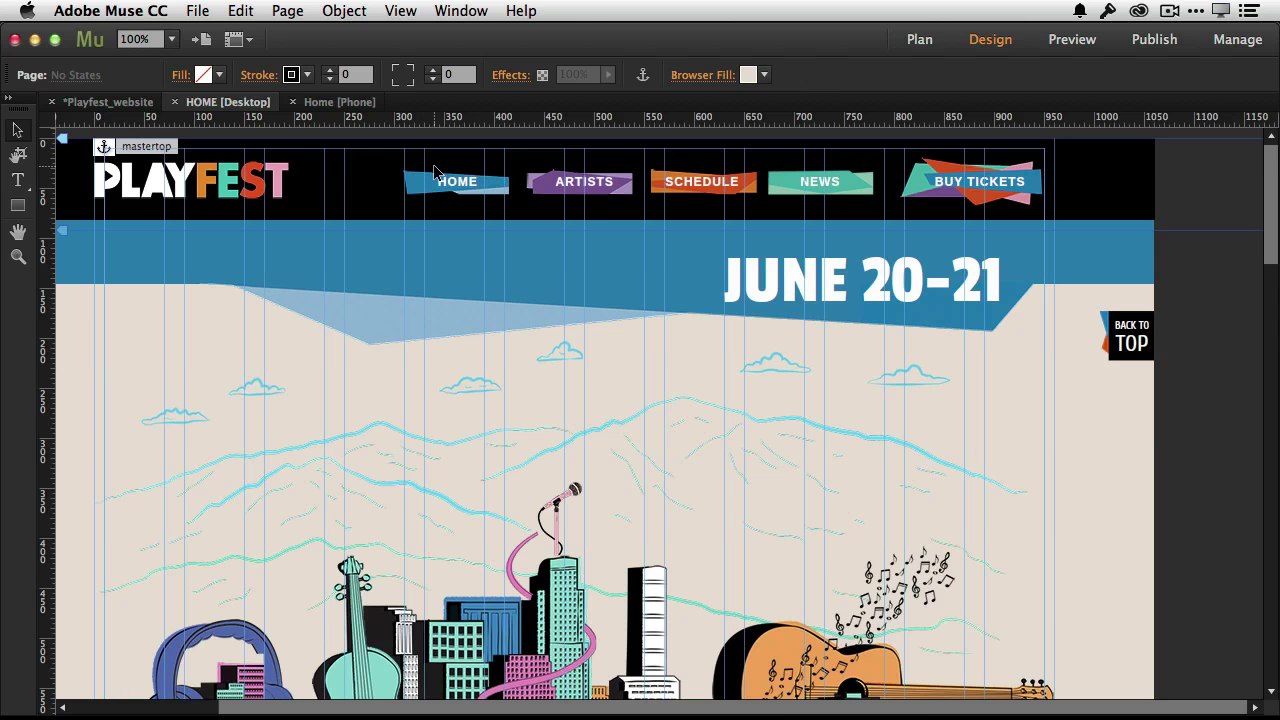
click(338, 104)
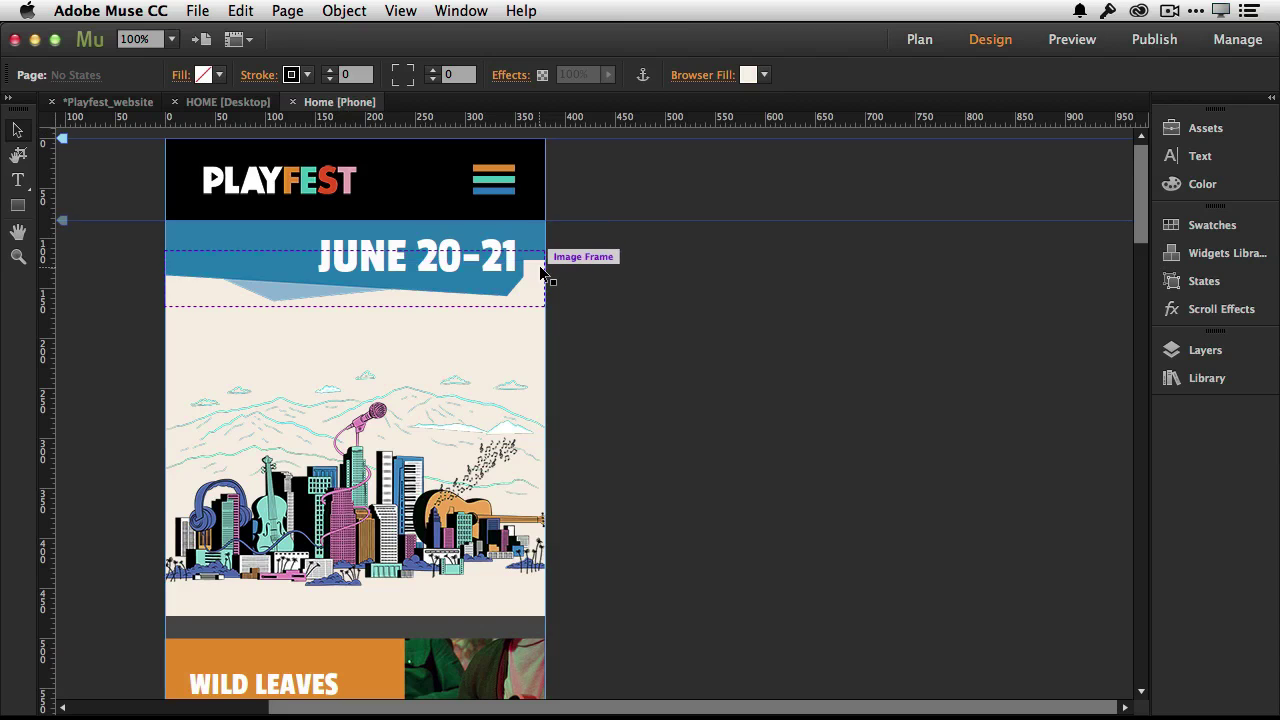
scroll(545, 270, down, 8)
scroll(545, 270, up, 8)
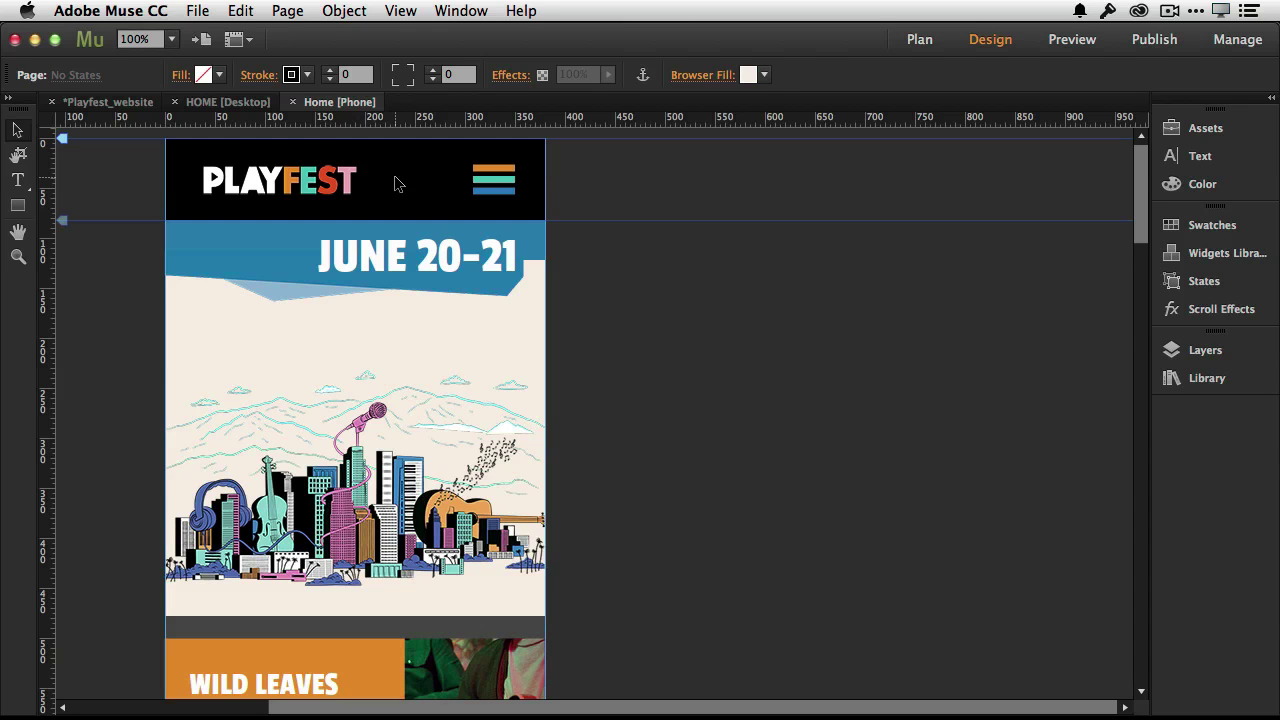
click(230, 103)
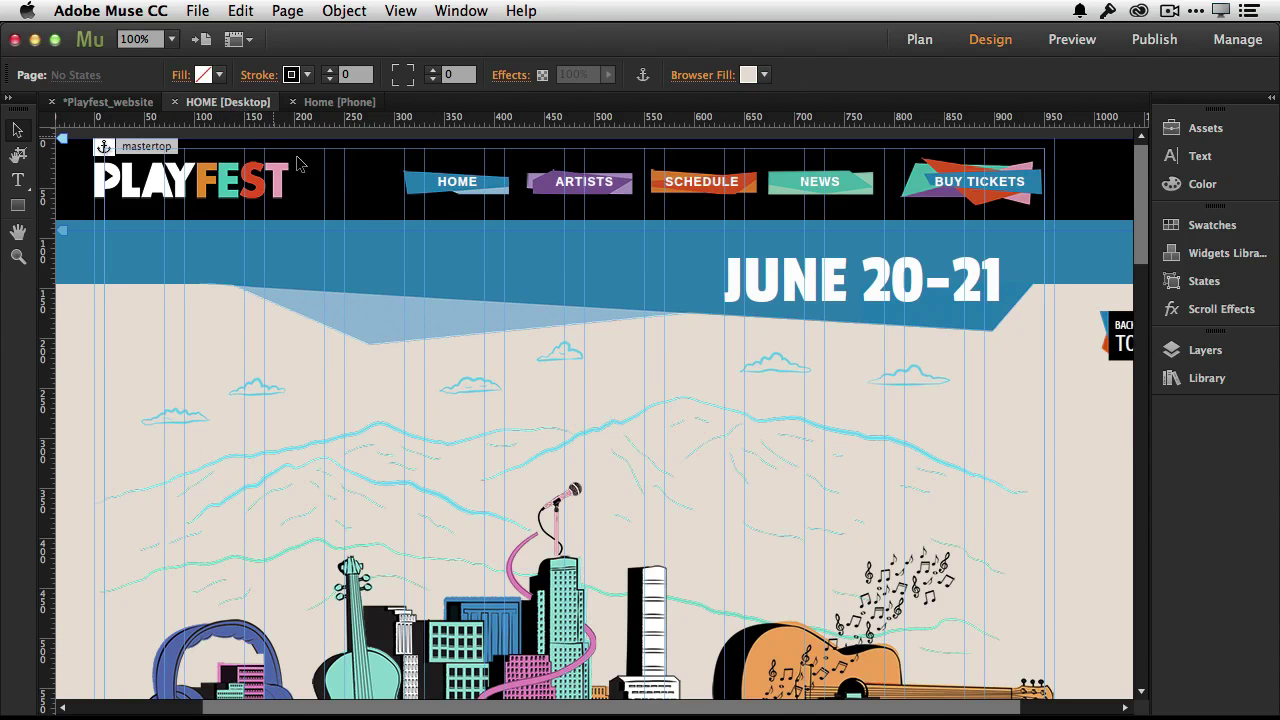
scroll(583, 309, down, 5)
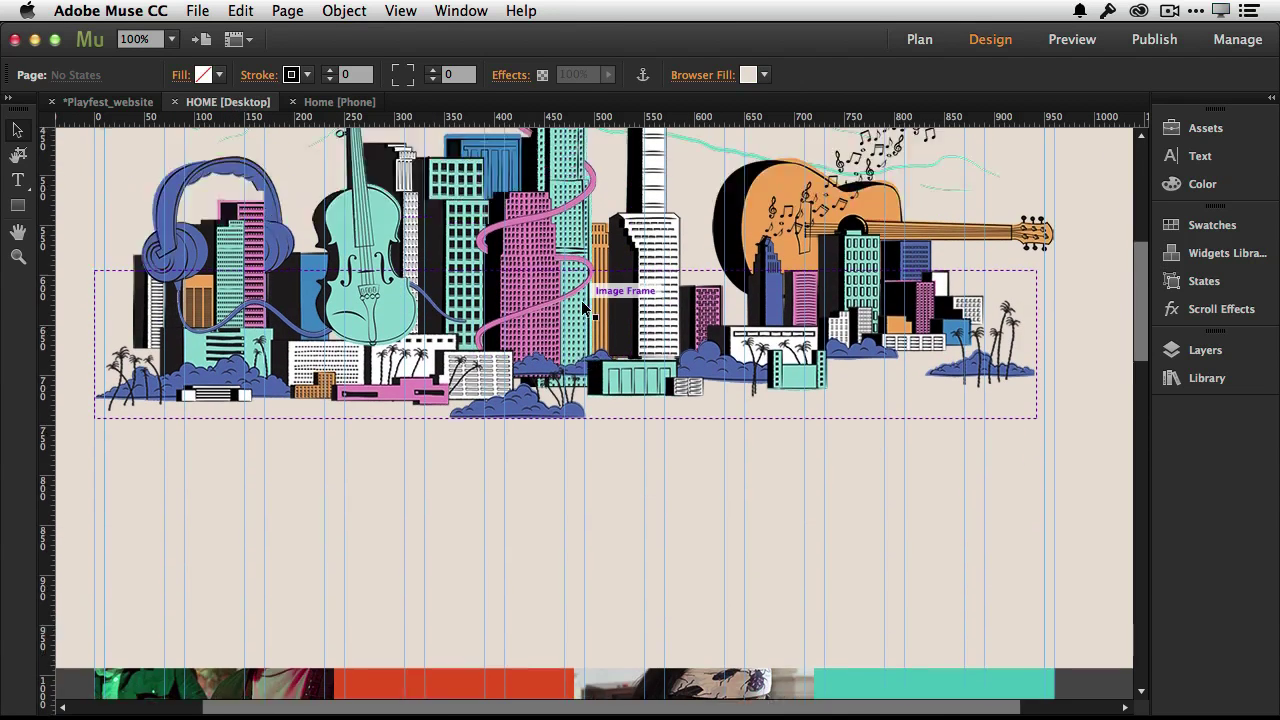
scroll(583, 309, up, 5)
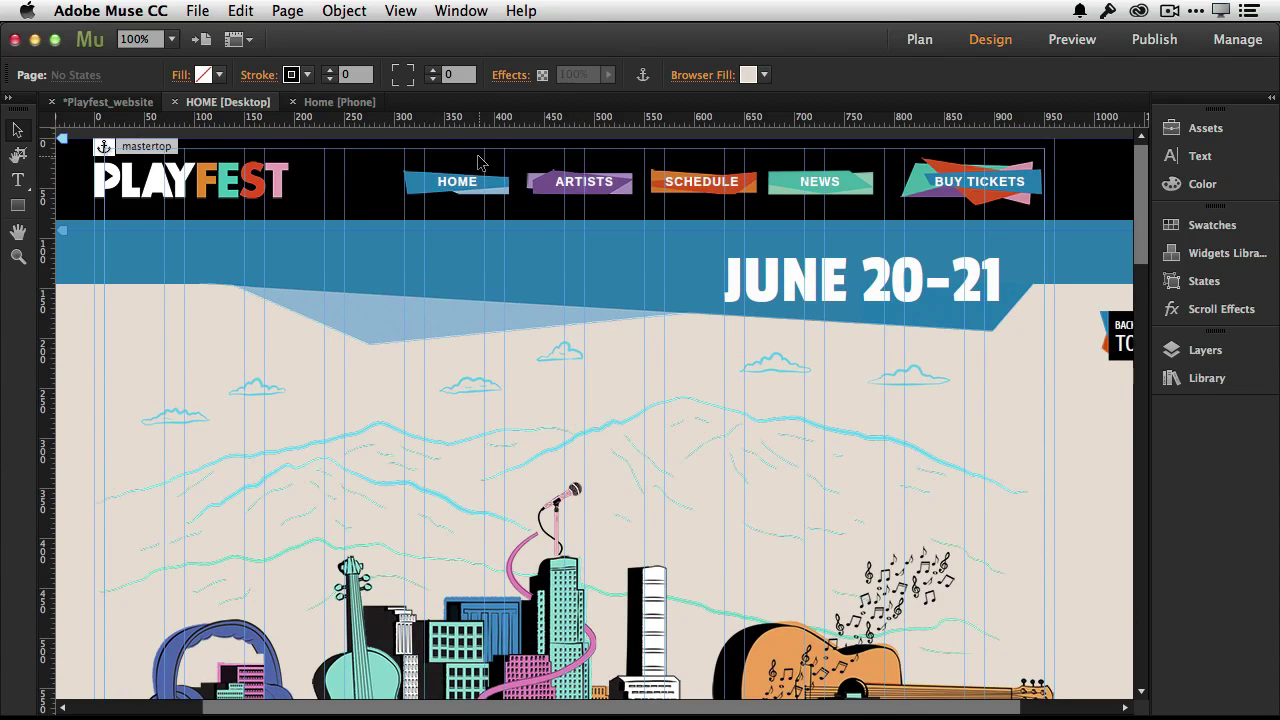
Tile the HOME Desktop and Phone windows side by side and widen the Desktop pane.
click(455, 14)
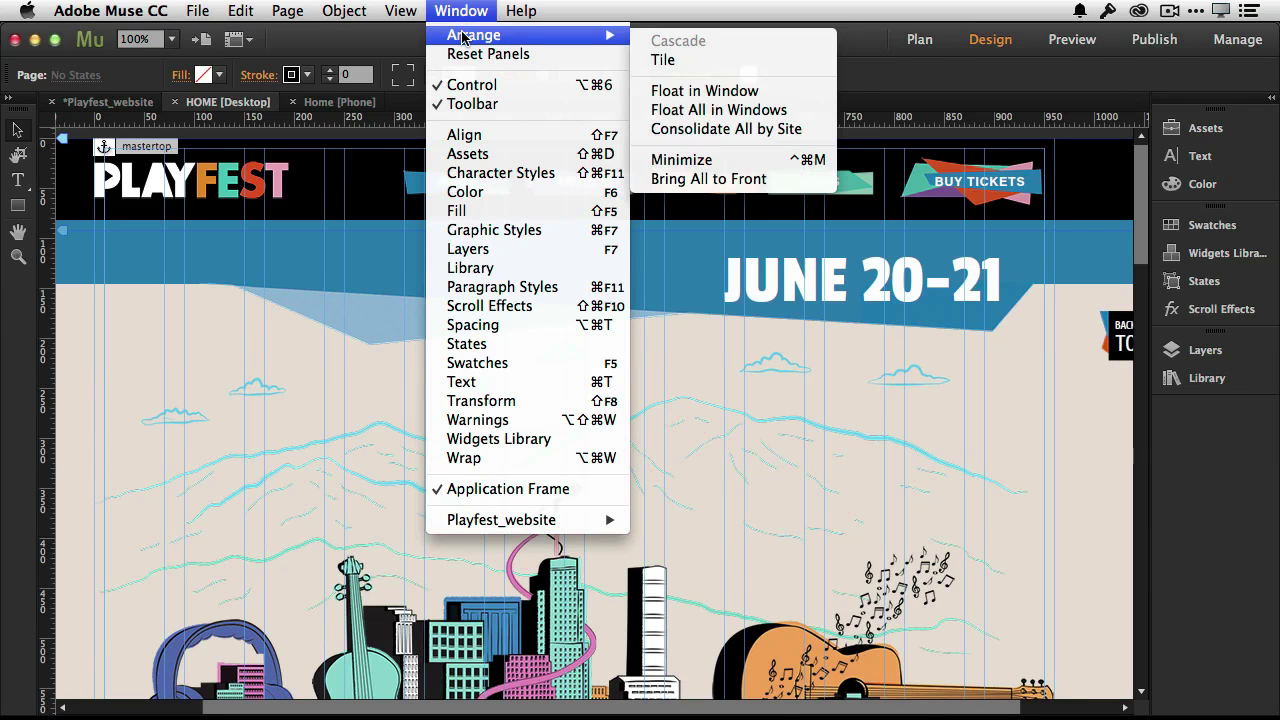
click(727, 64)
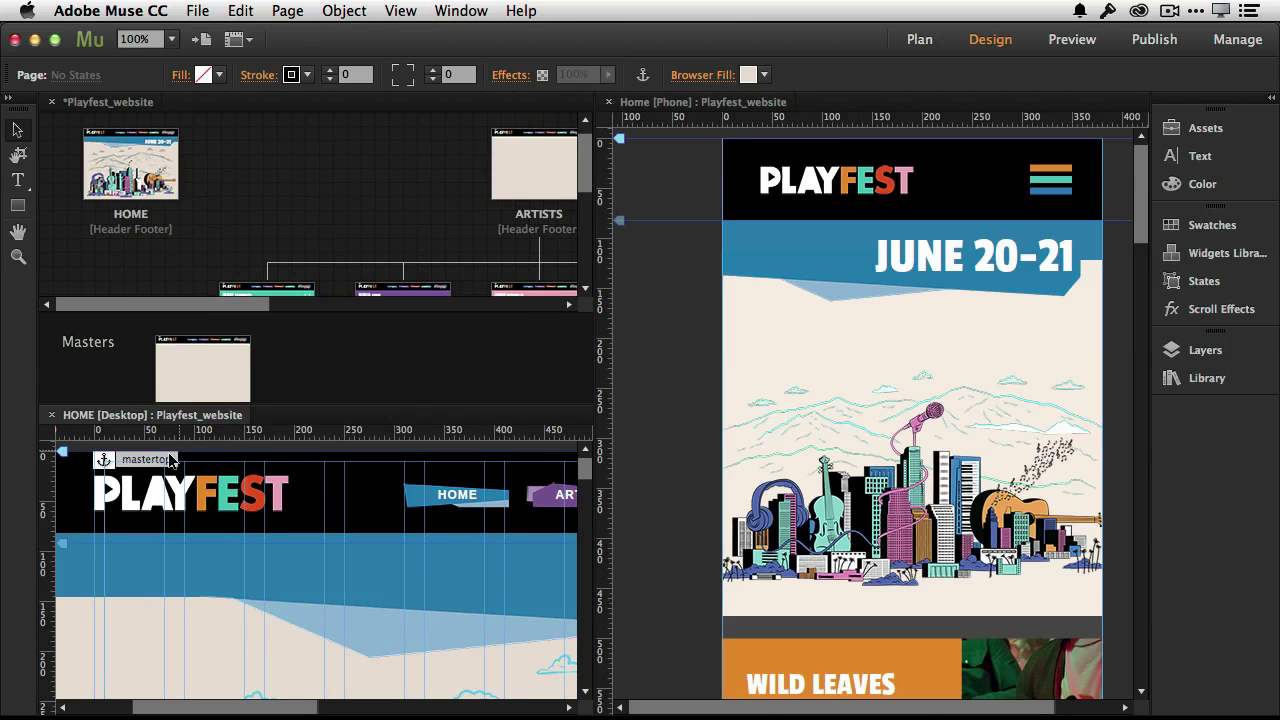
drag(168, 414, 176, 112)
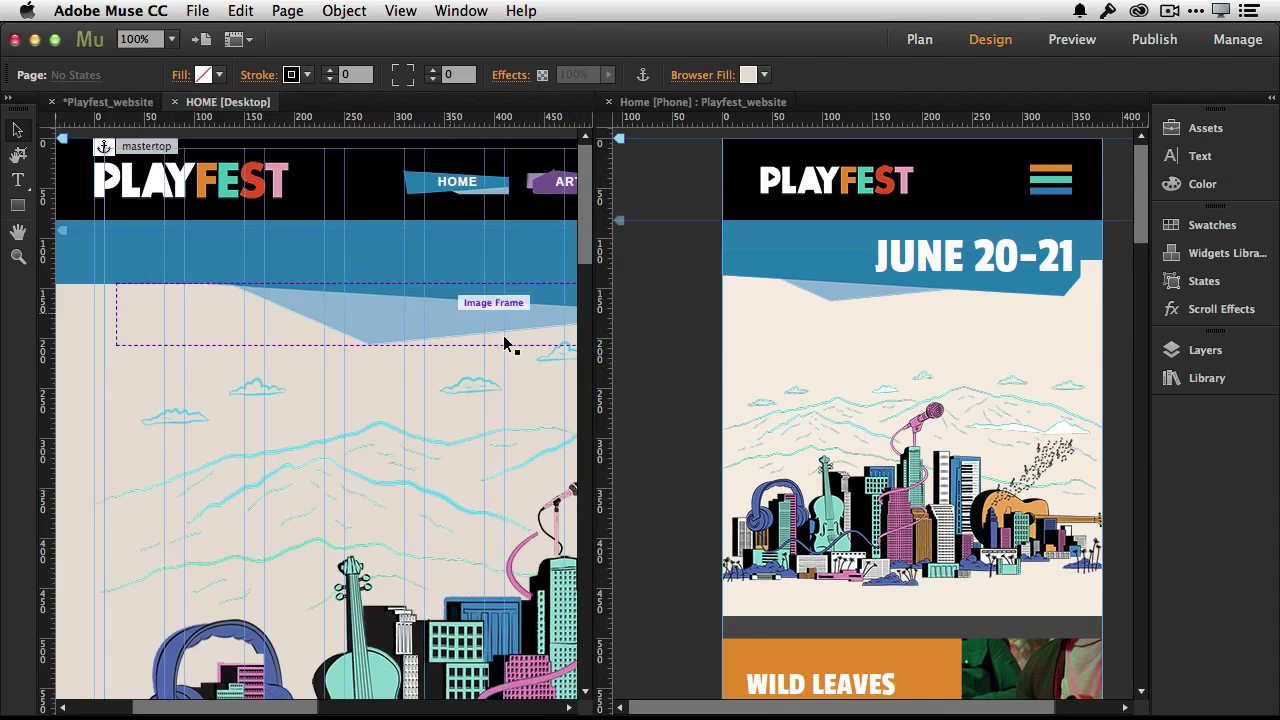
scroll(514, 366, down, 10)
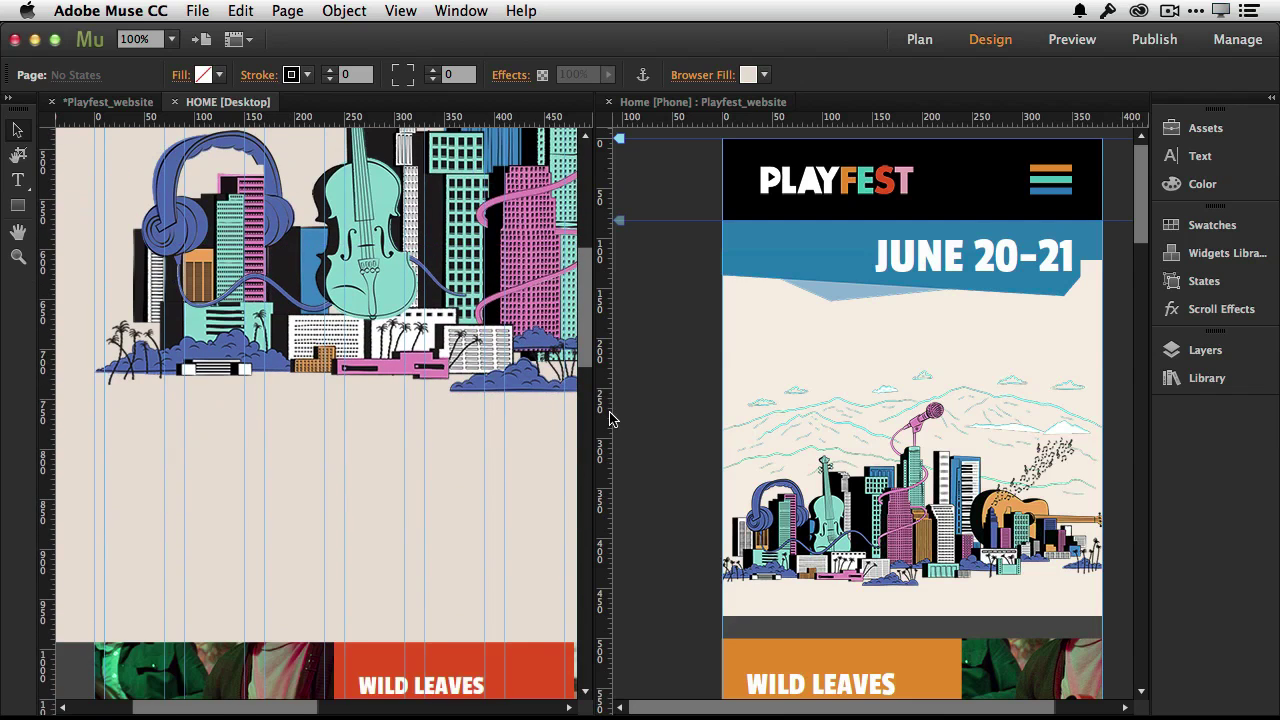
drag(594, 419, 707, 420)
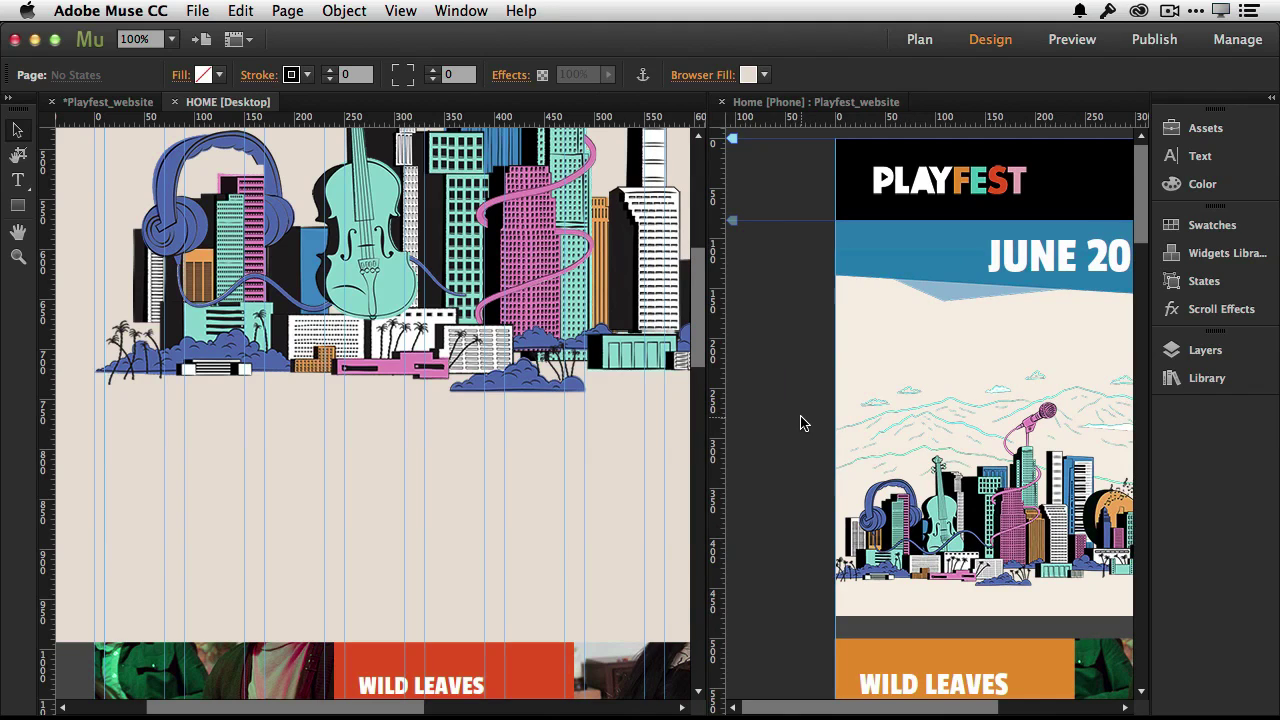
Zoom both the Desktop and Phone layouts out to 50%.
key(super+minus)
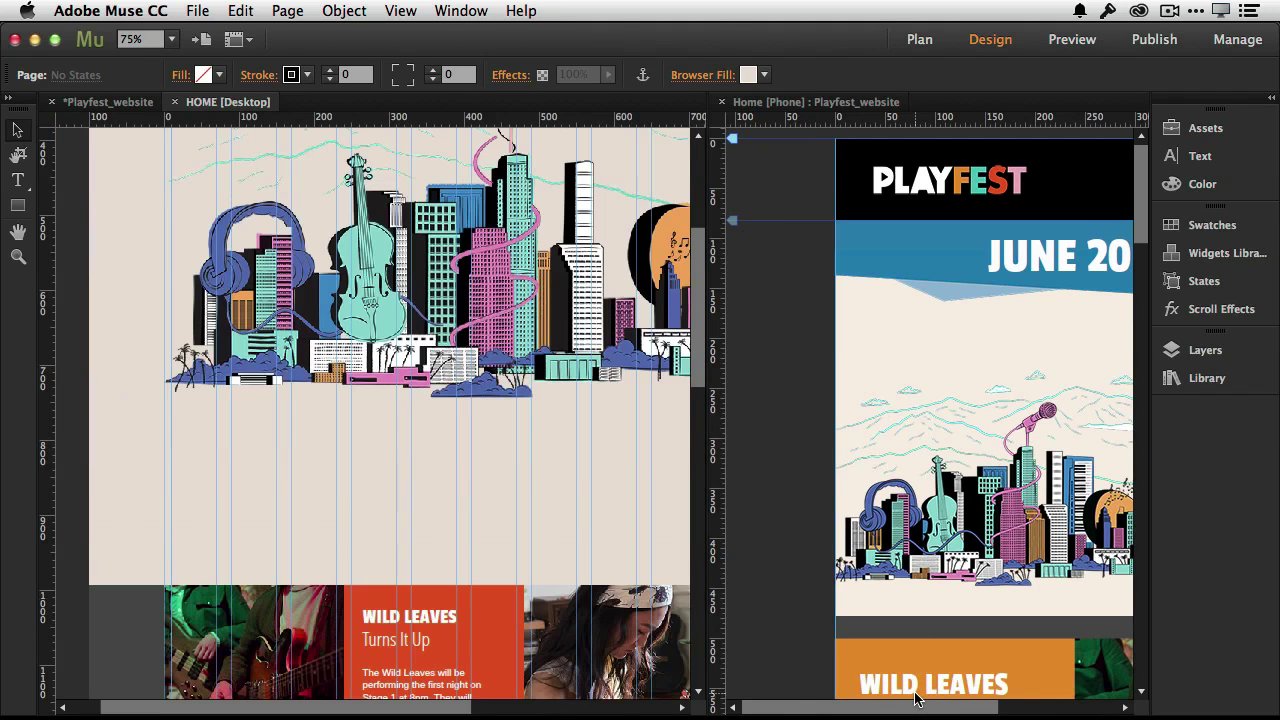
key(super+minus)
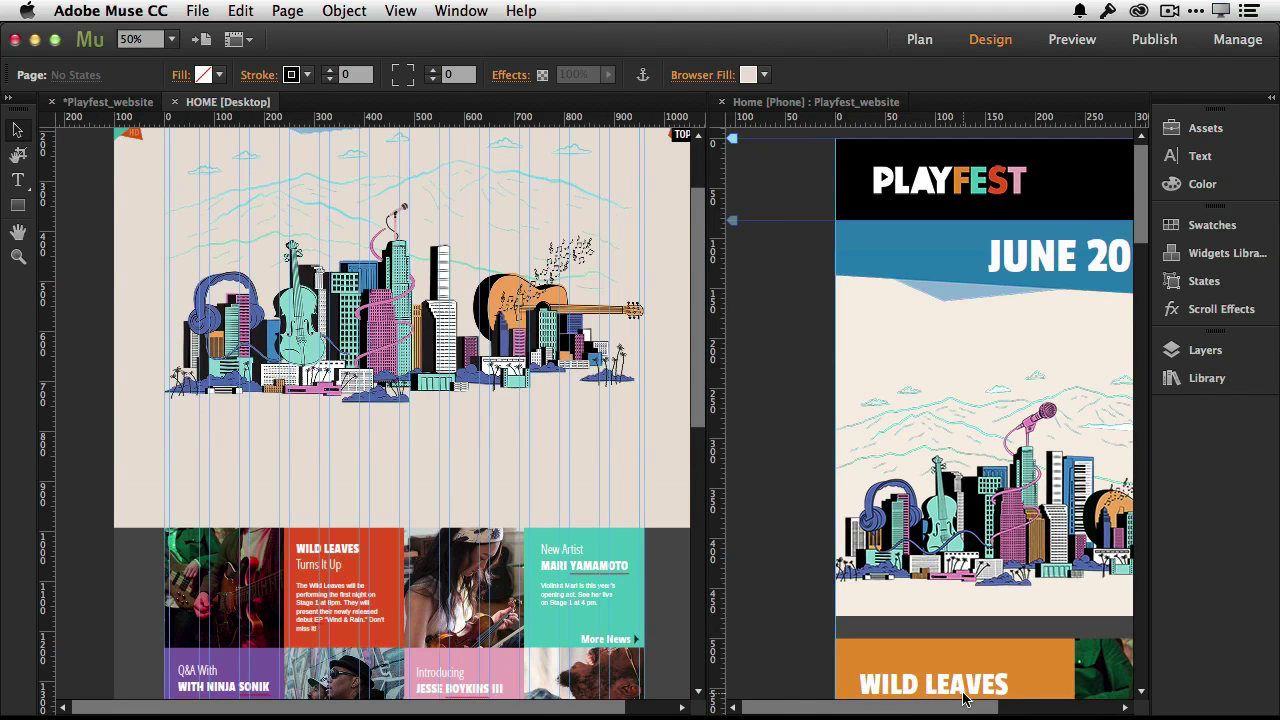
click(783, 571)
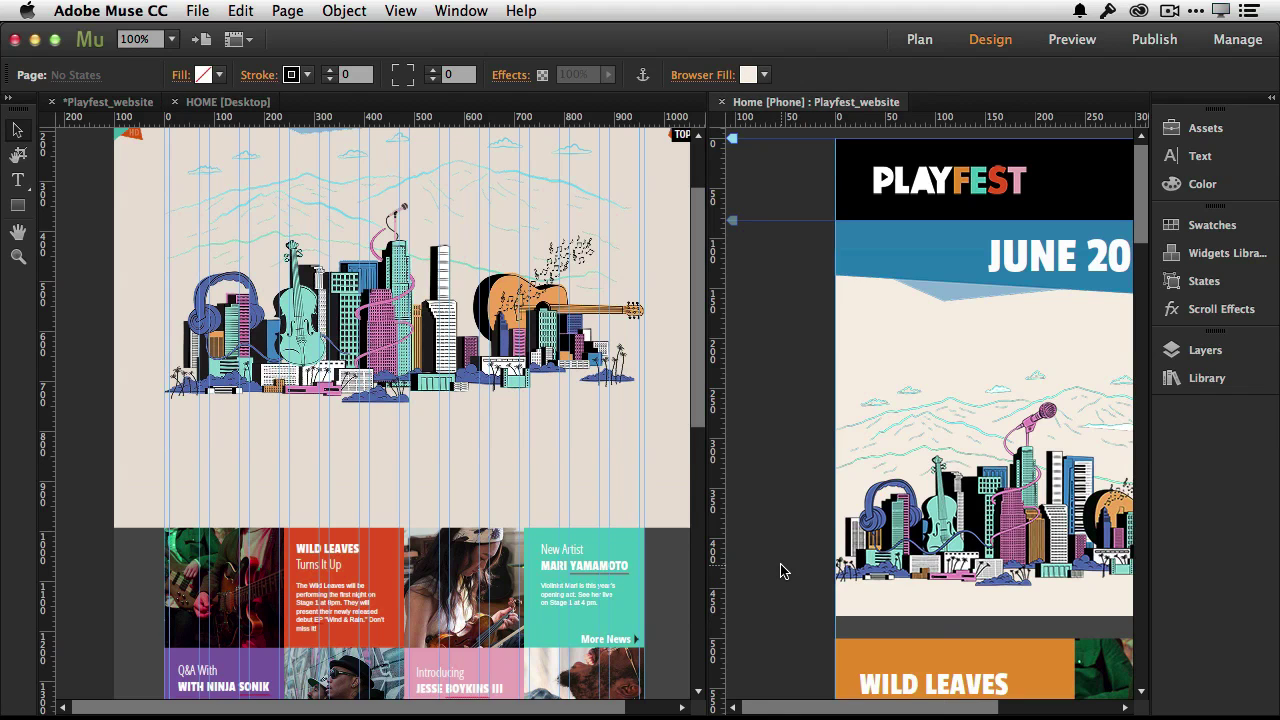
key(super+minus)
key(super+minus)
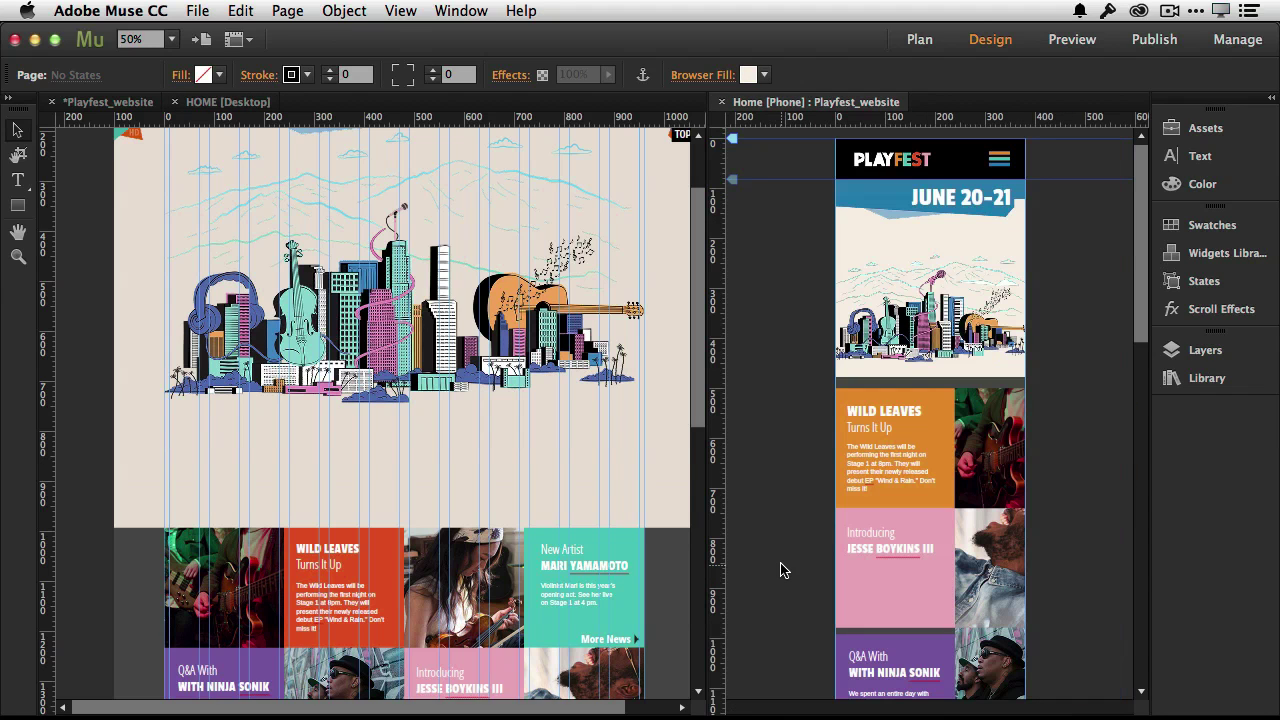
Paste the Jesse Boykins III blurb frame from the desktop pink tile into the phone's pink section.
drag(700, 366, 703, 505)
click(462, 435)
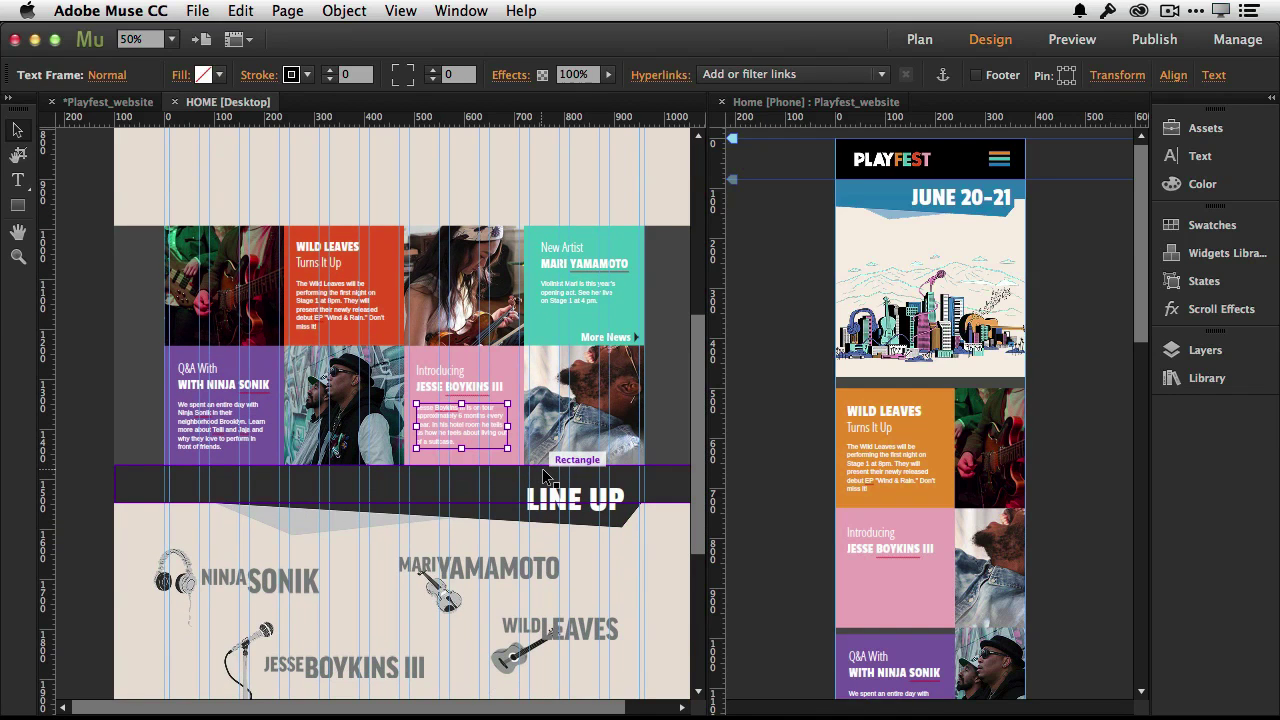
click(796, 414)
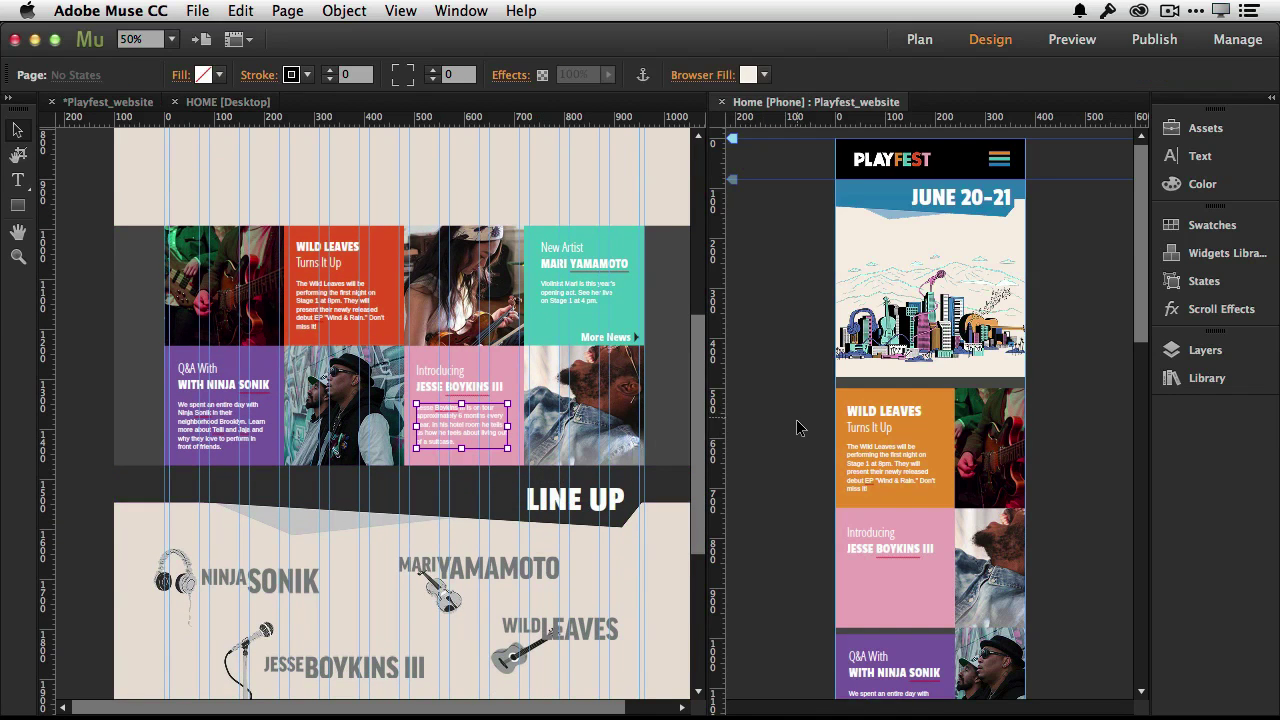
key(super+v)
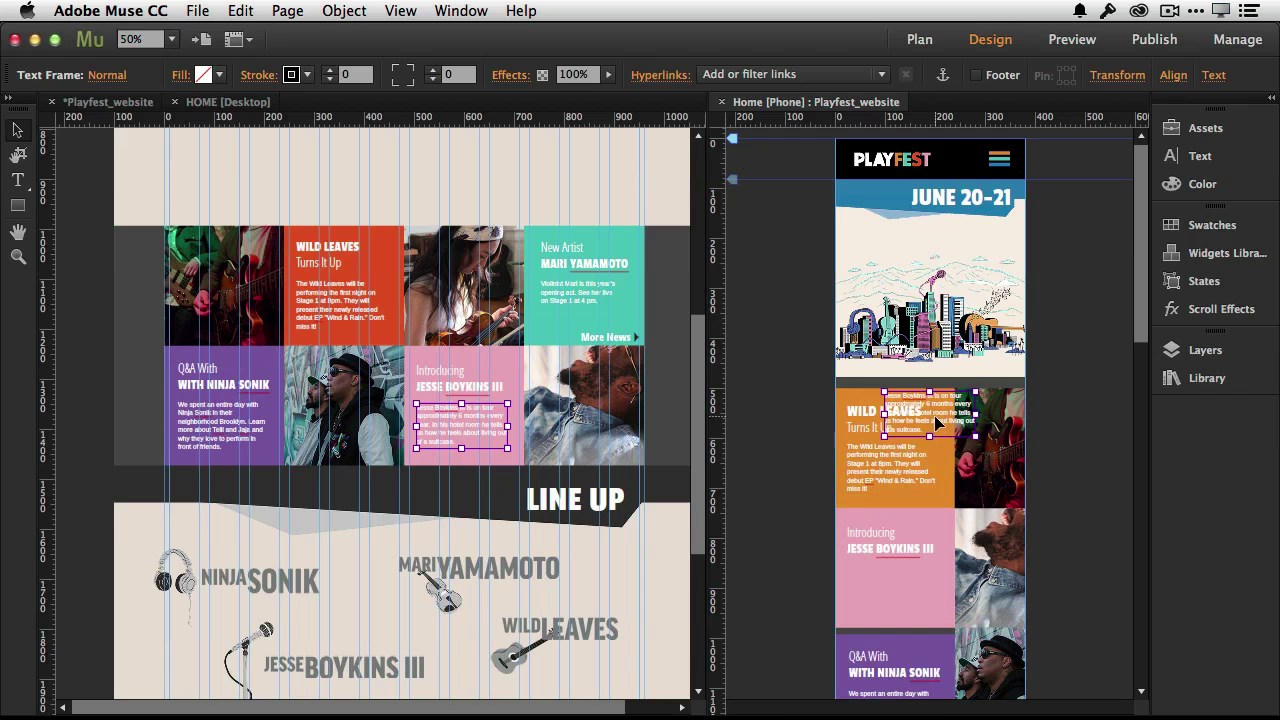
drag(898, 427, 905, 598)
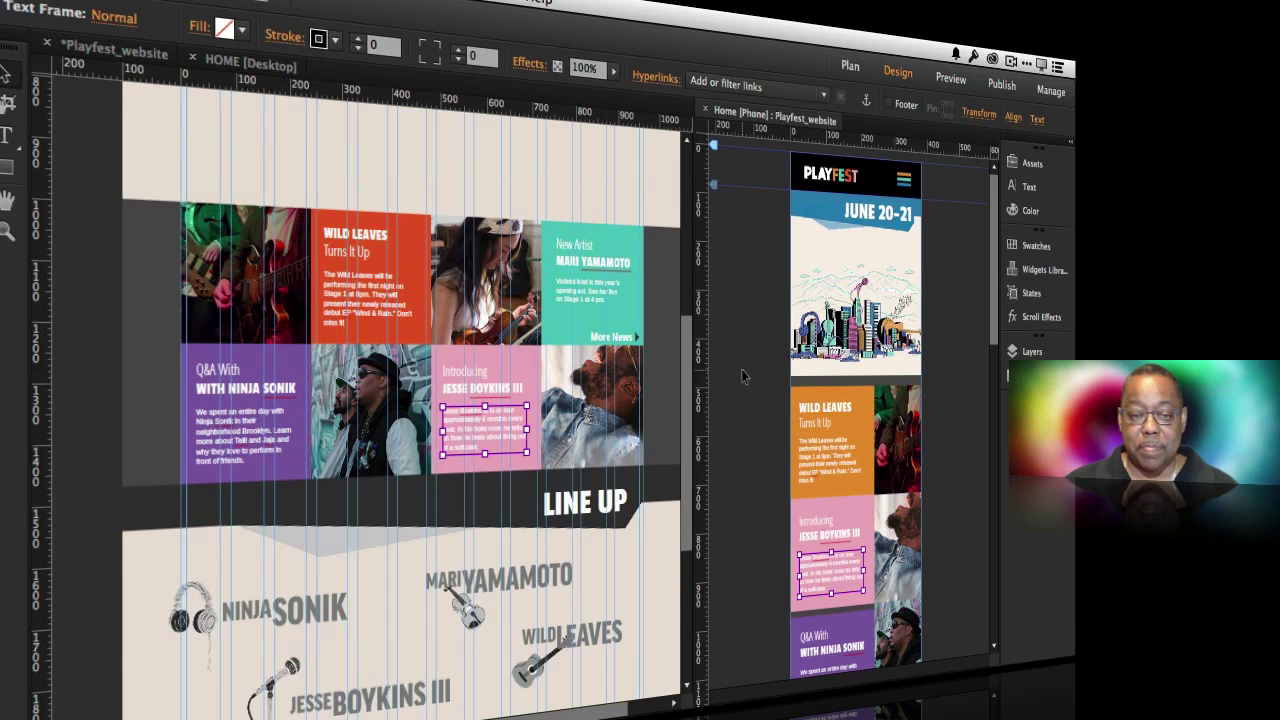
Consolidate all windows by site, then switch from HOME Desktop to the Playfest_website plan.
click(465, 8)
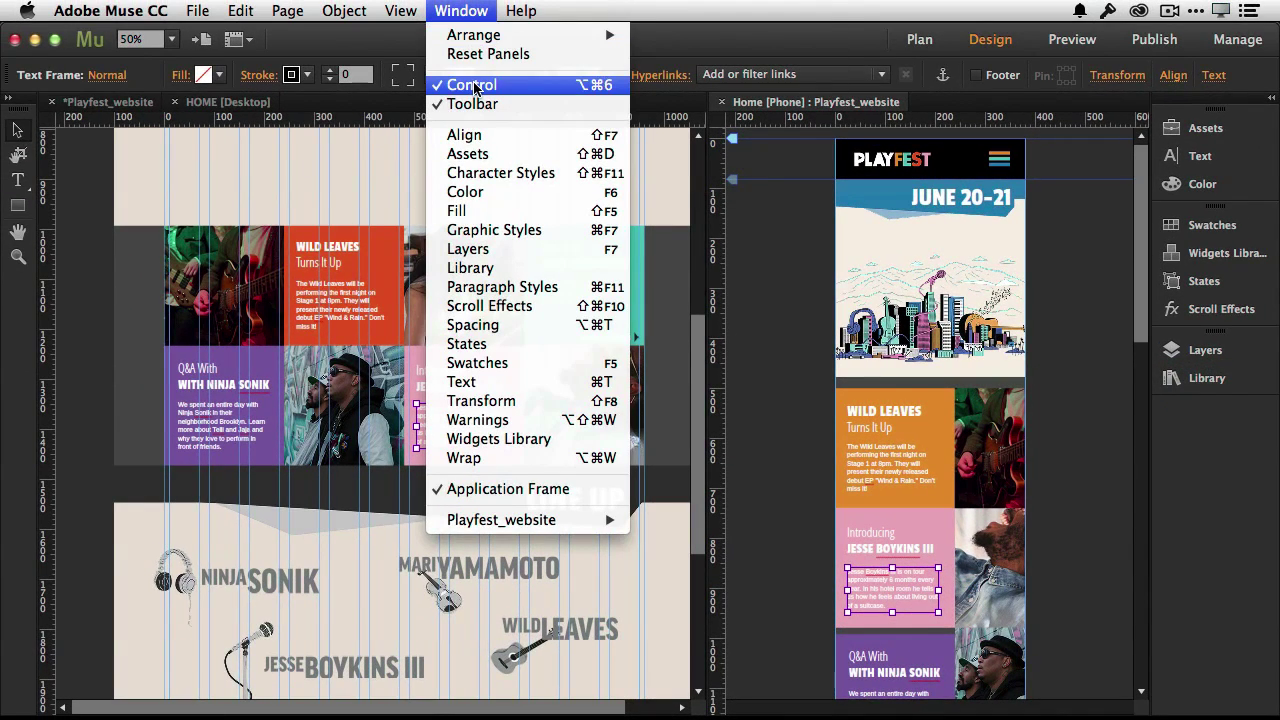
mouse_move(490, 38)
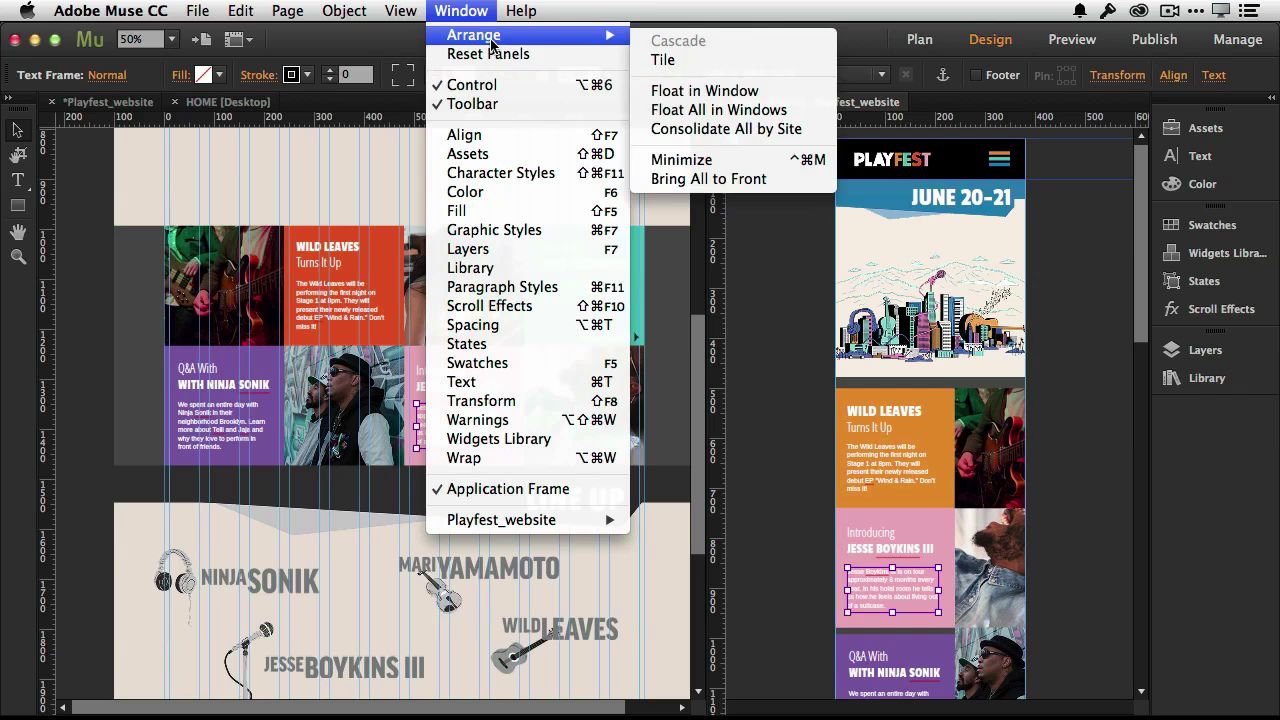
click(745, 130)
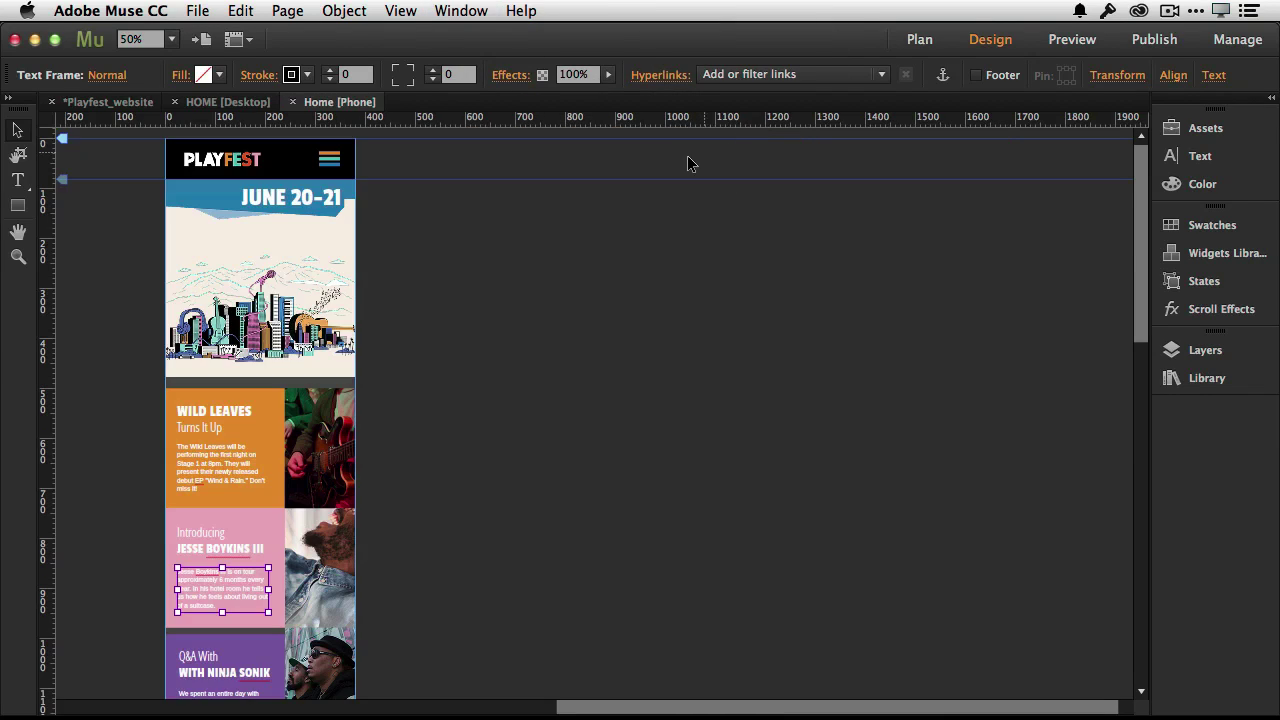
click(230, 102)
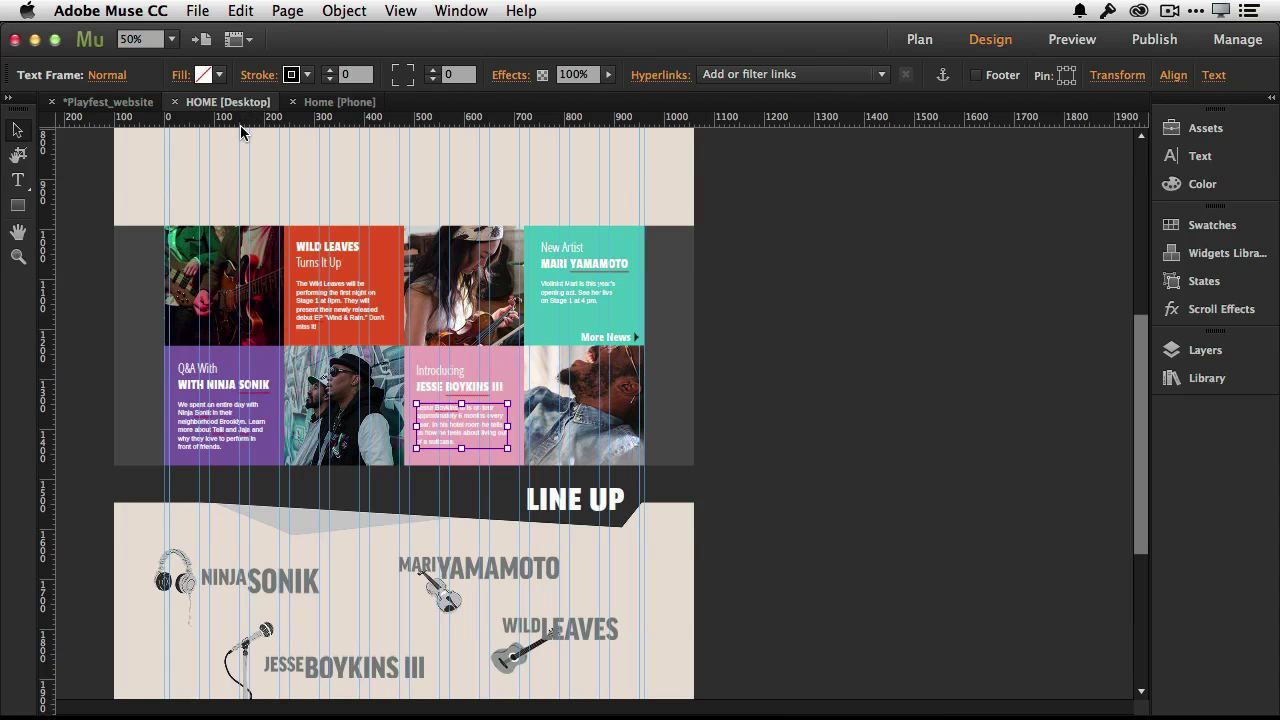
click(98, 102)
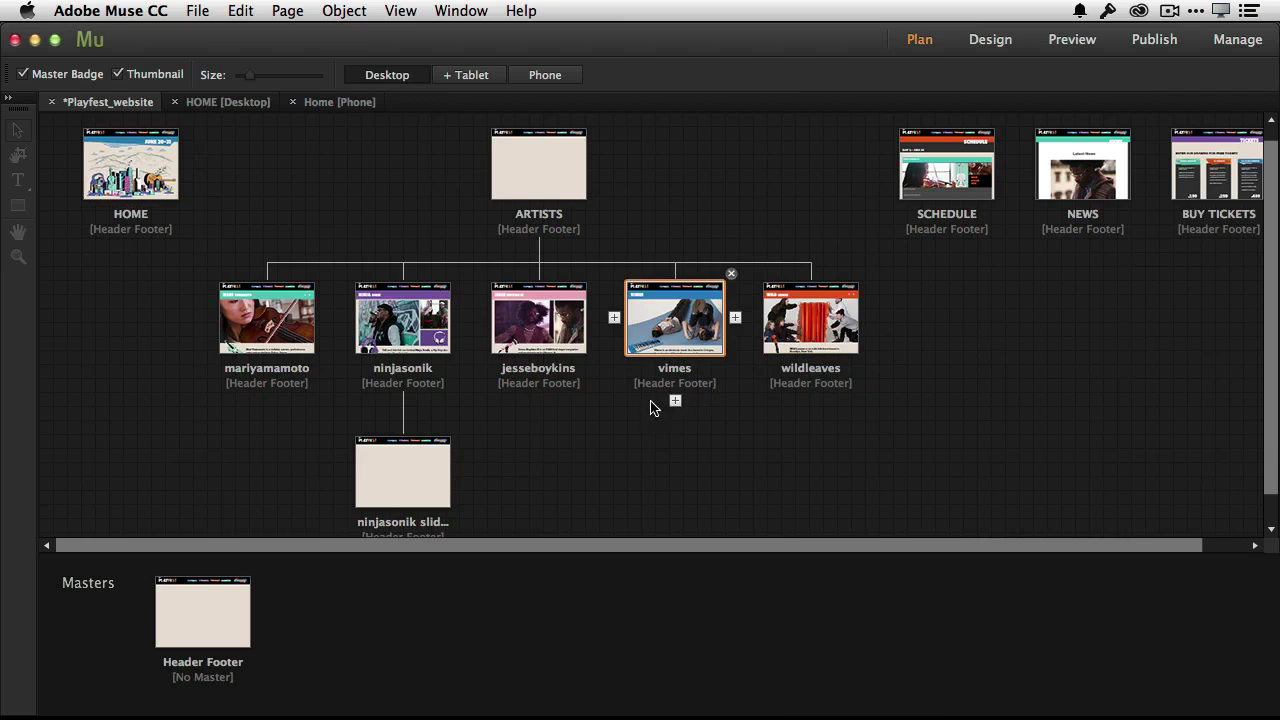
Open the first artist page, with the violinist slideshow, and zoom to 75%.
double_click(296, 333)
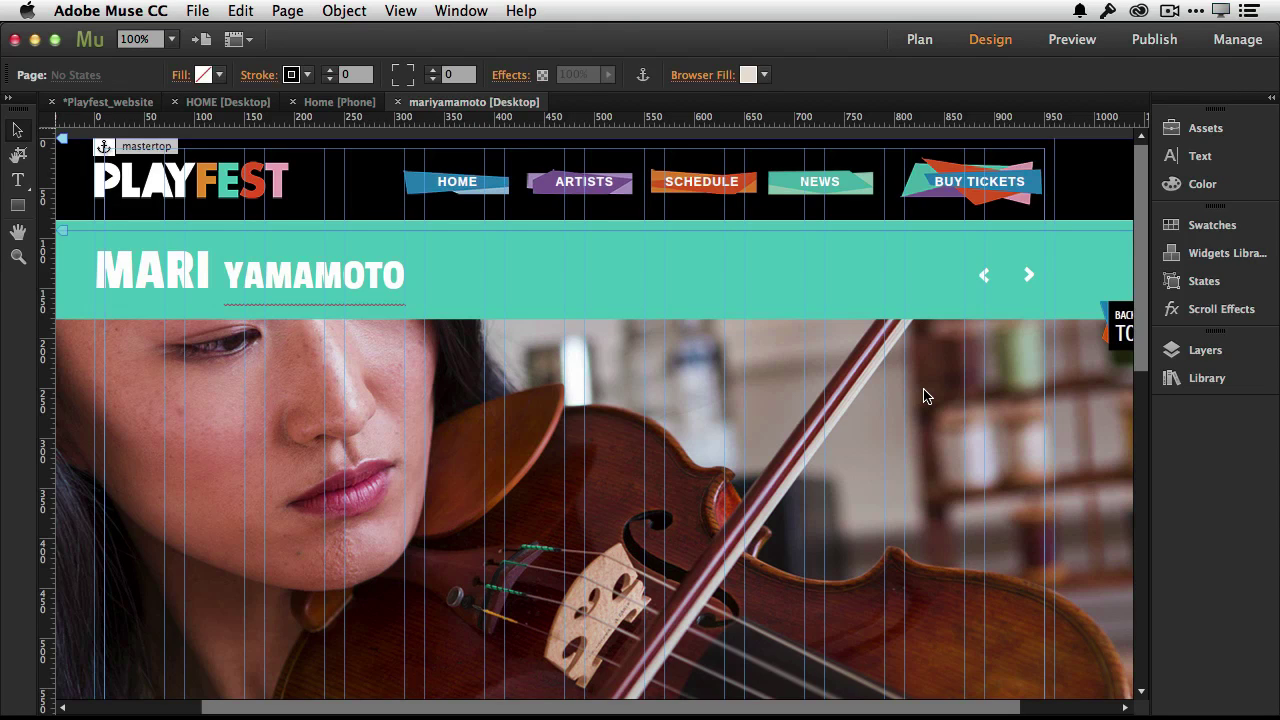
key(super+minus)
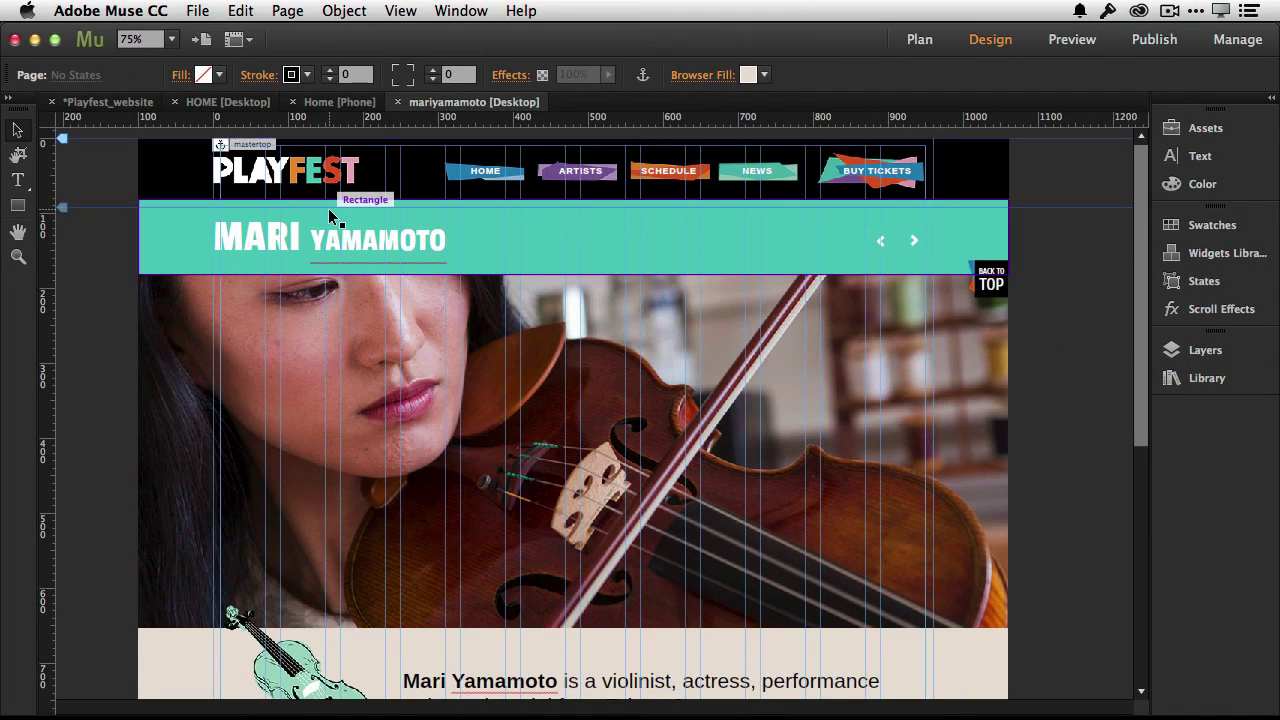
key(super+shift+e)
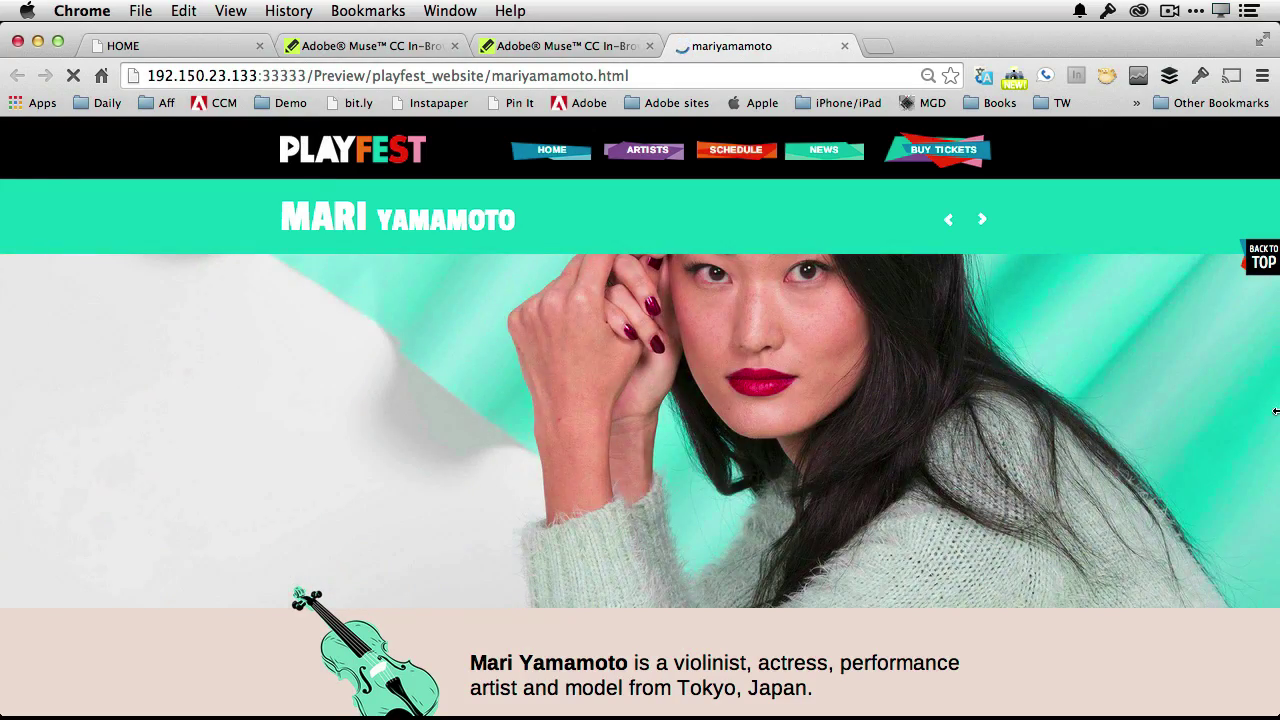
drag(1278, 424, 1272, 460)
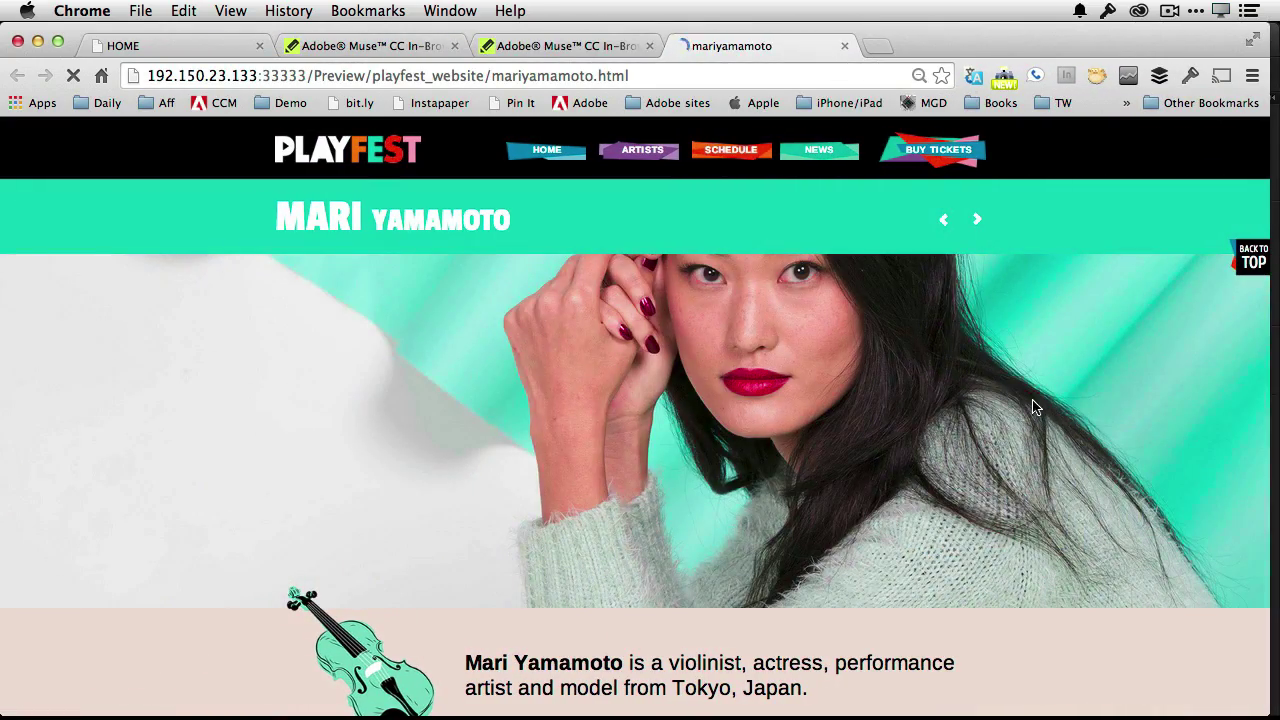
key(super+Tab)
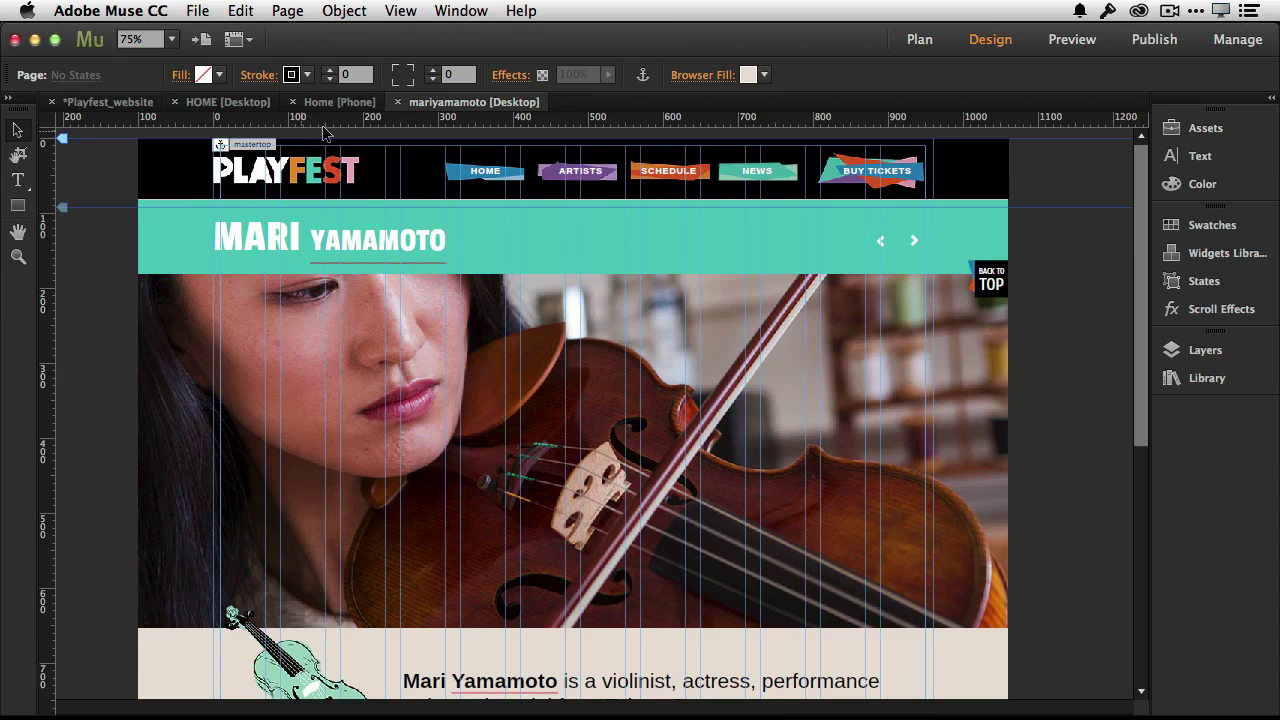
Add a blank page named 'terrywhite' beside the first artist page and open it.
click(397, 102)
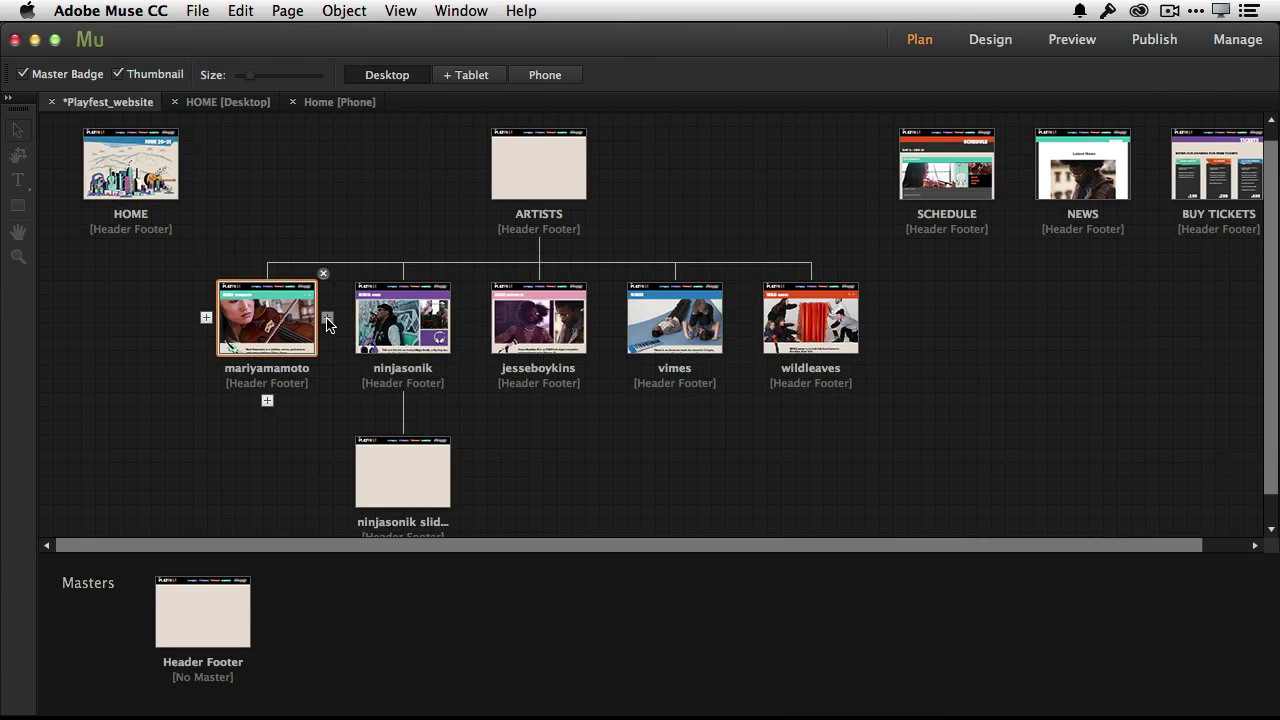
click(327, 318)
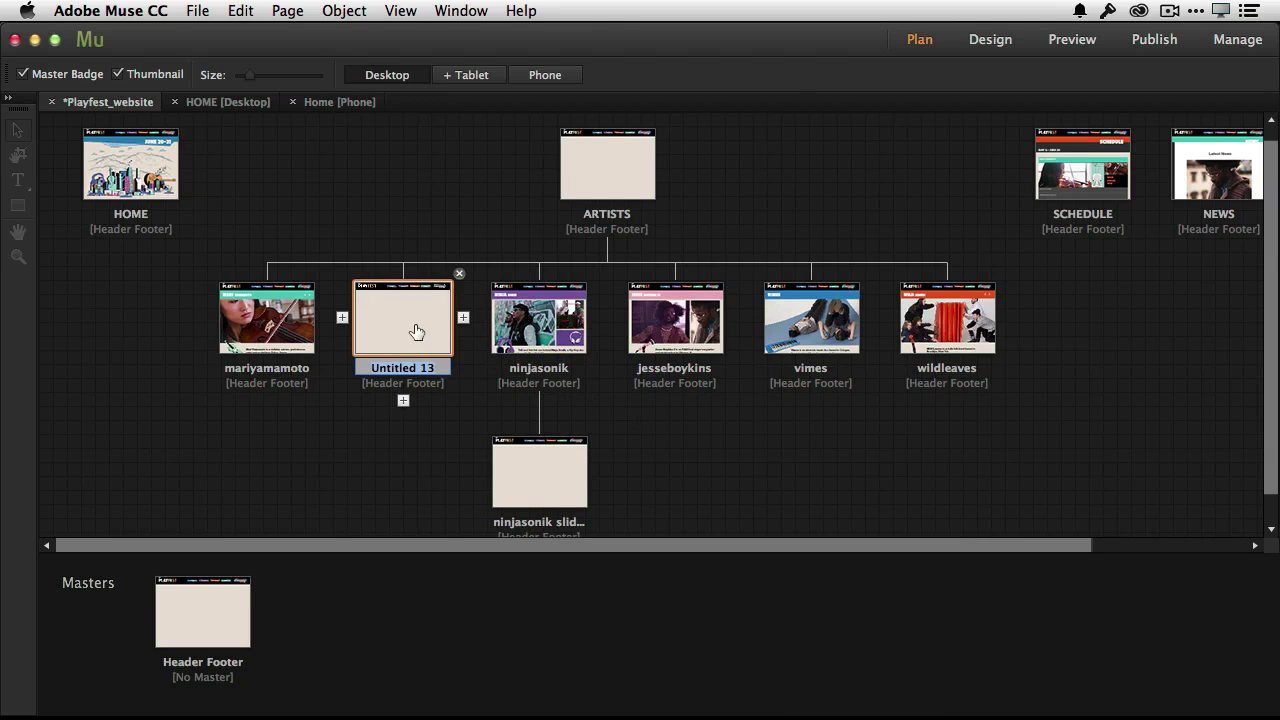
text(terrywhite)
double_click(416, 332)
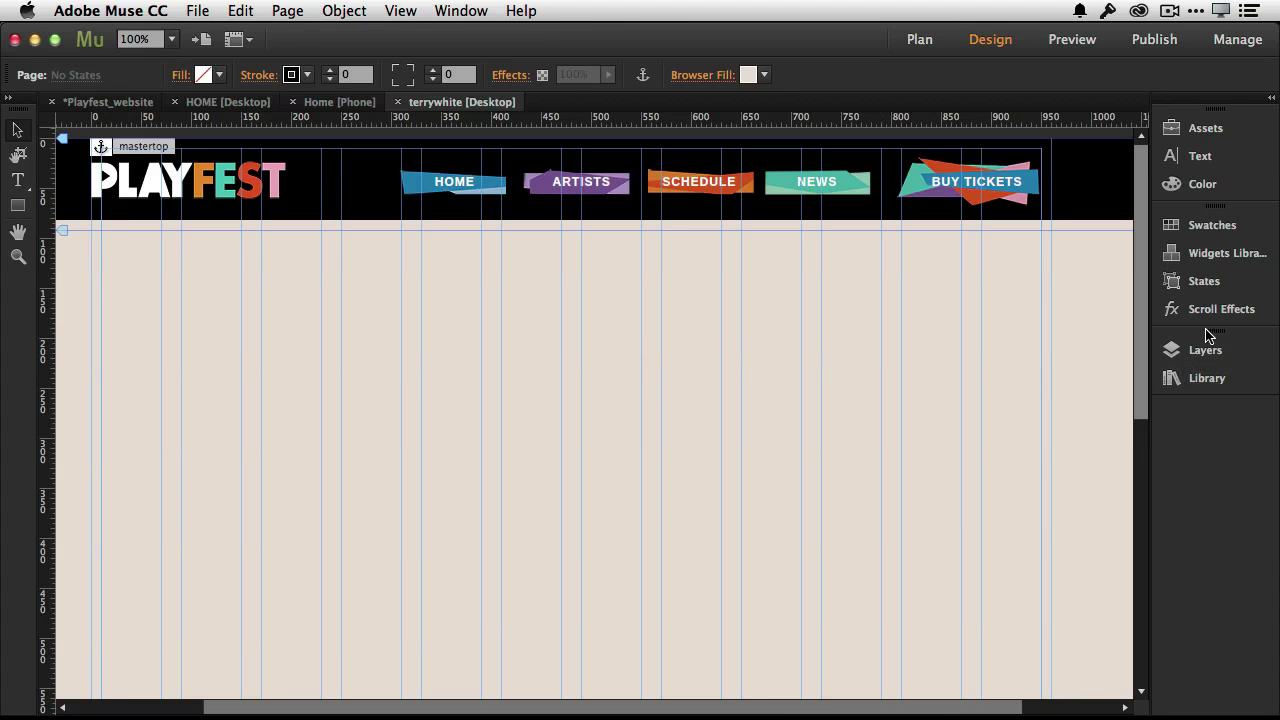
Drag a Blank slideshow from the Widgets Library Slideshows group onto the terrywhite page.
click(1210, 253)
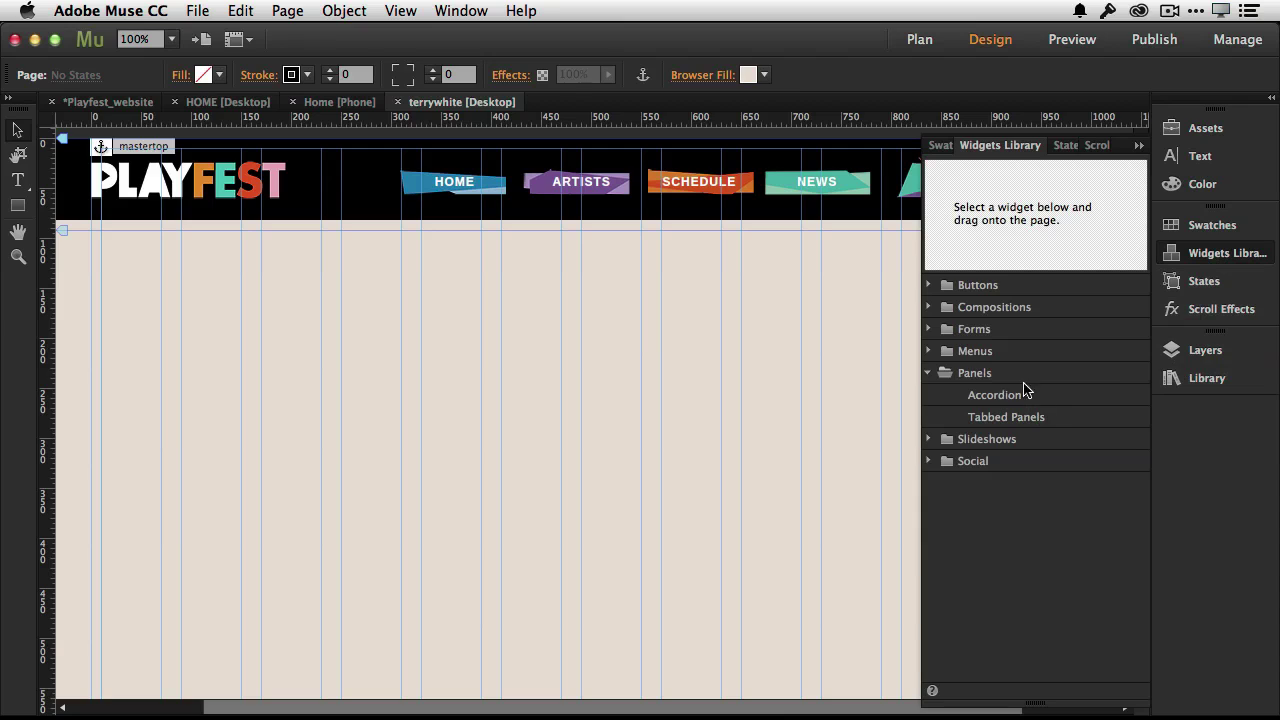
click(930, 374)
click(930, 395)
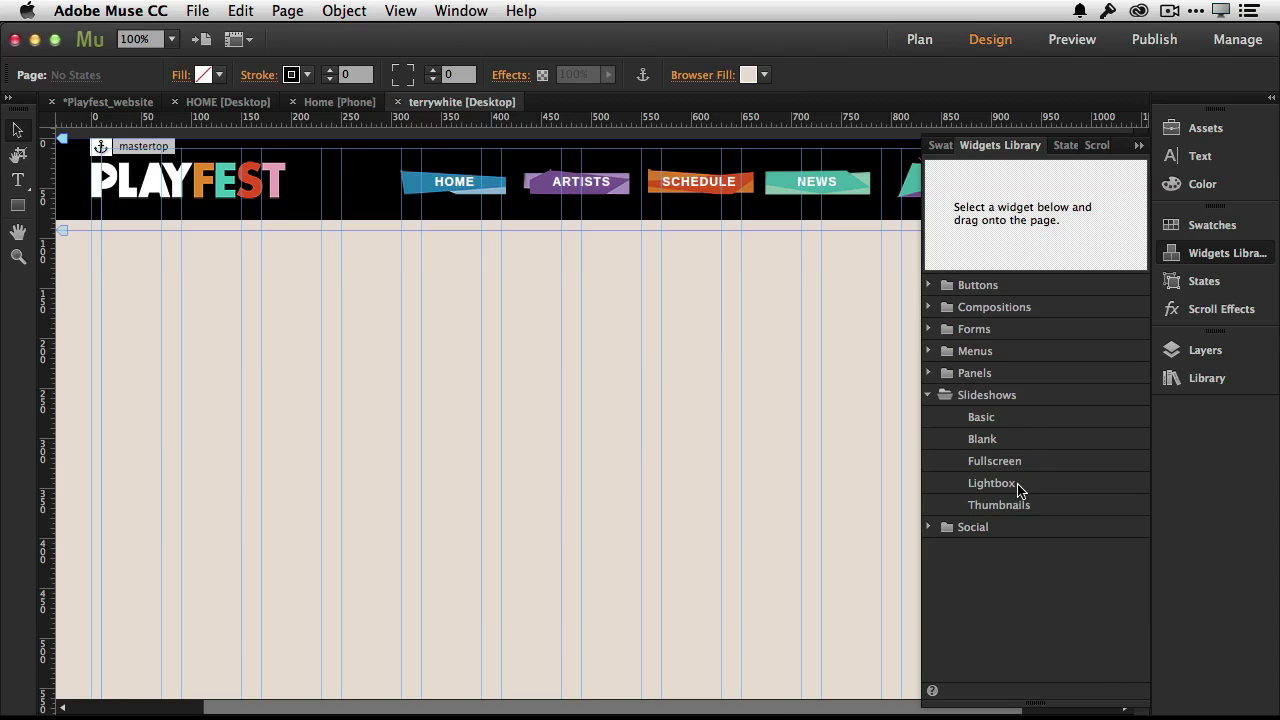
drag(988, 445, 204, 350)
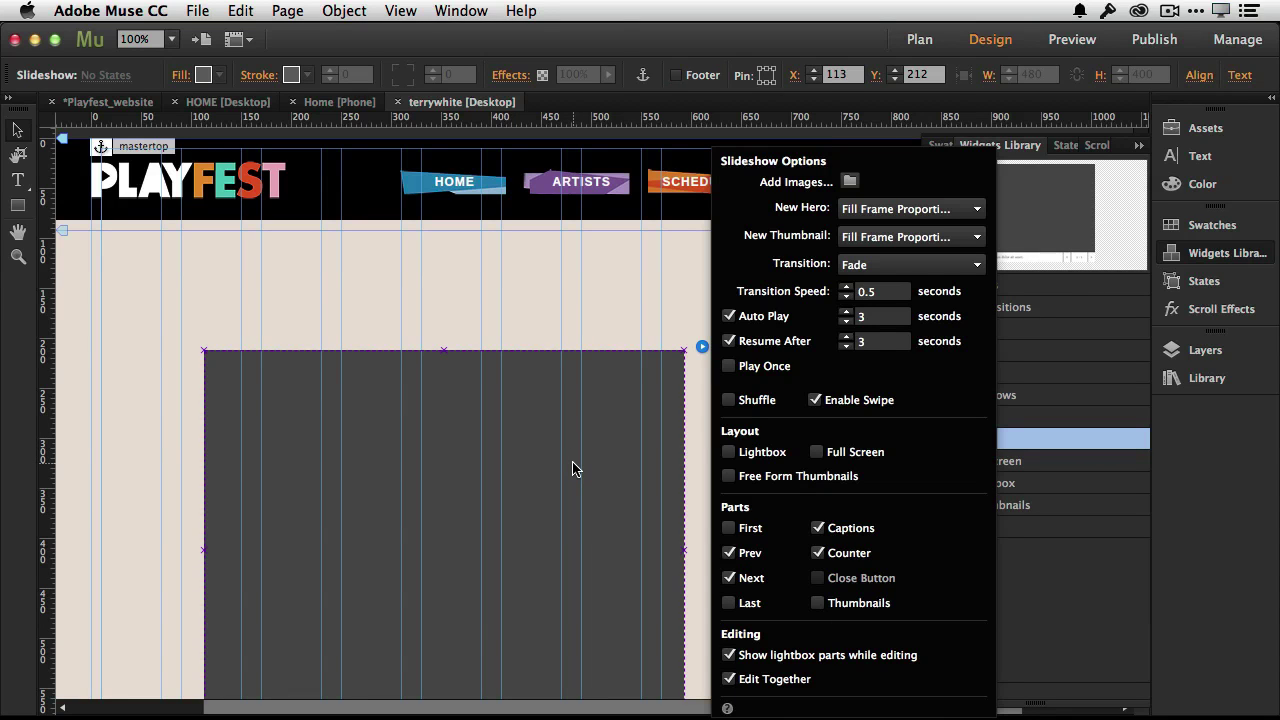
click(578, 333)
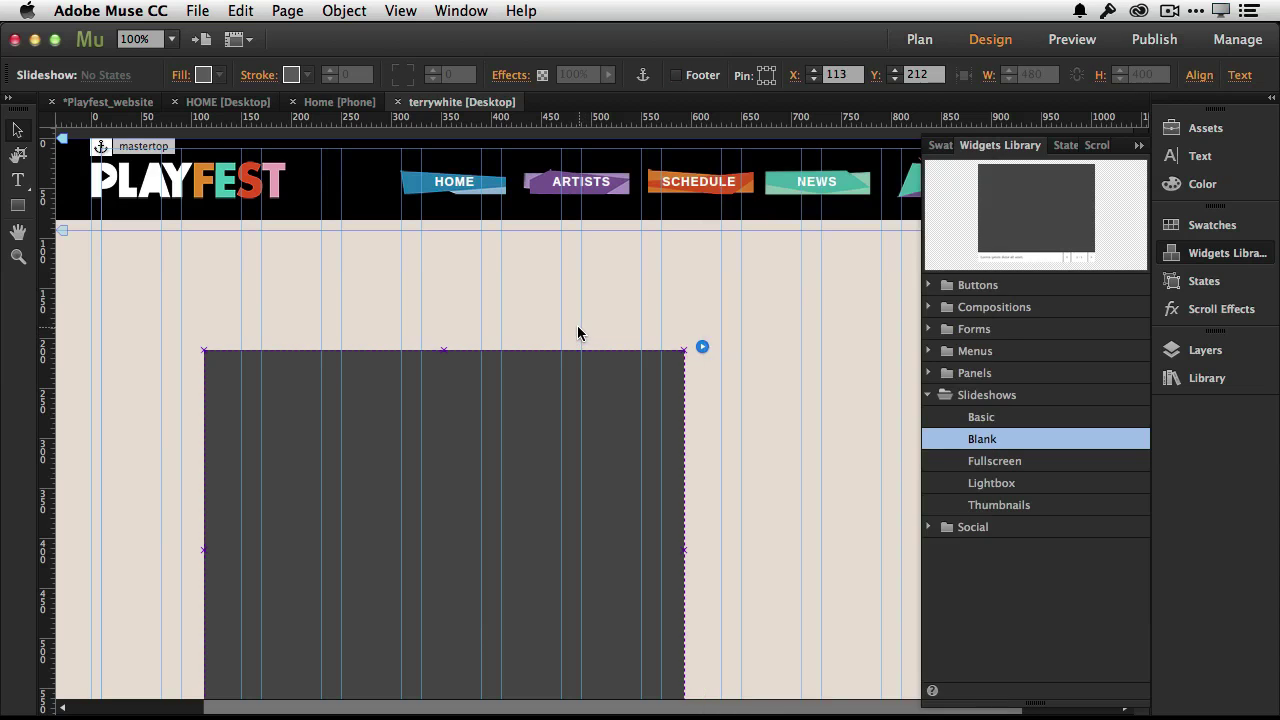
Uncheck Captions and Counter in the slideshow's Options so only the arrows remain.
key(super+minus)
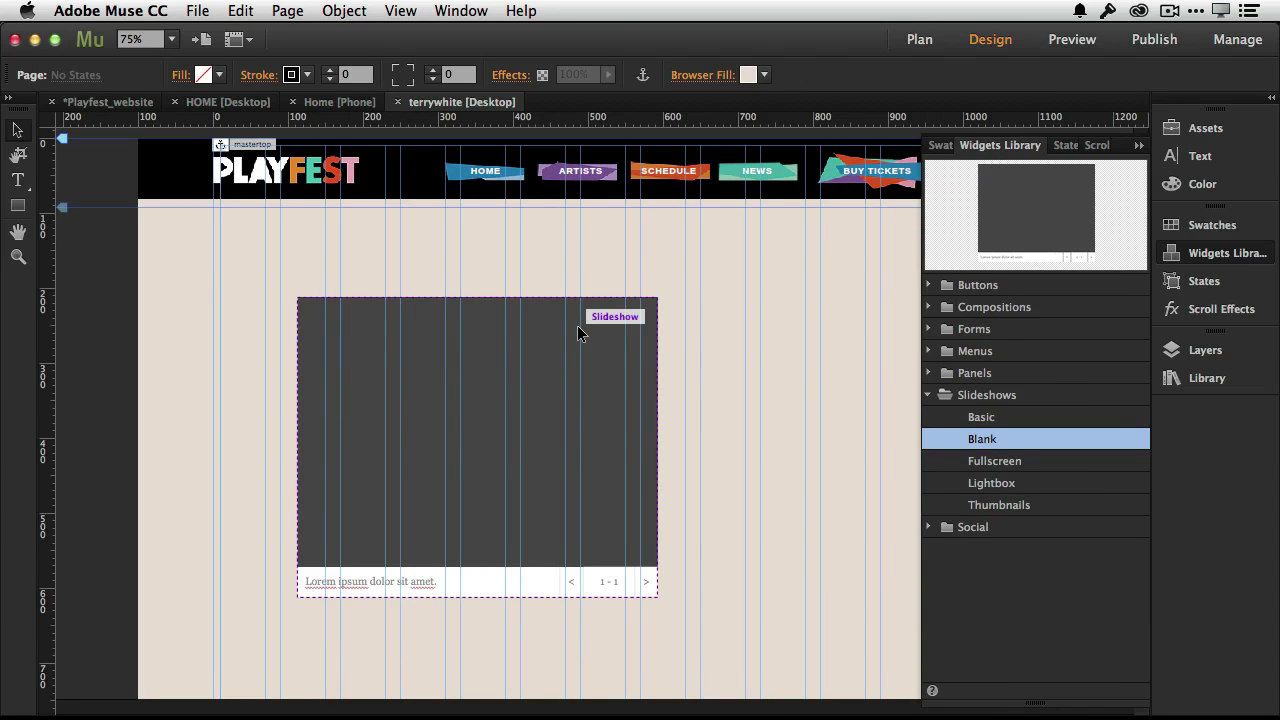
click(592, 378)
click(676, 294)
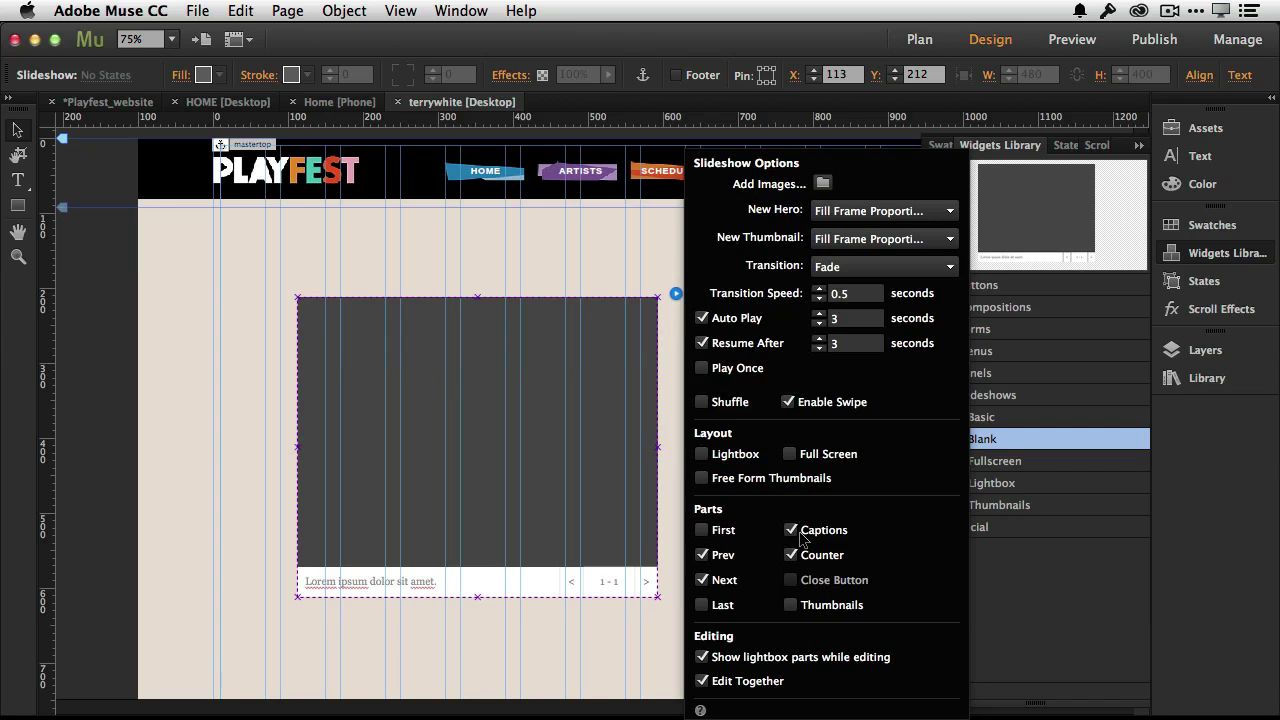
click(791, 530)
click(791, 555)
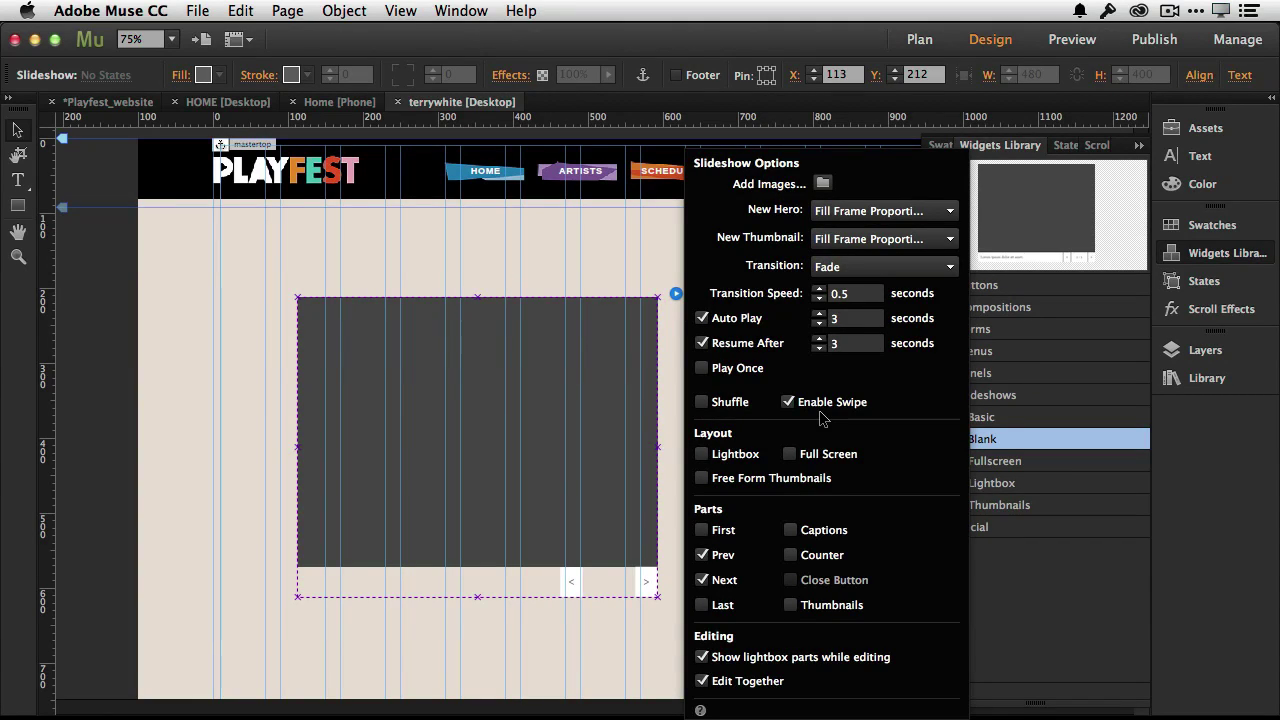
click(672, 410)
Stretch the hero image to both page edges and raise its top against the header.
click(490, 404)
click(419, 387)
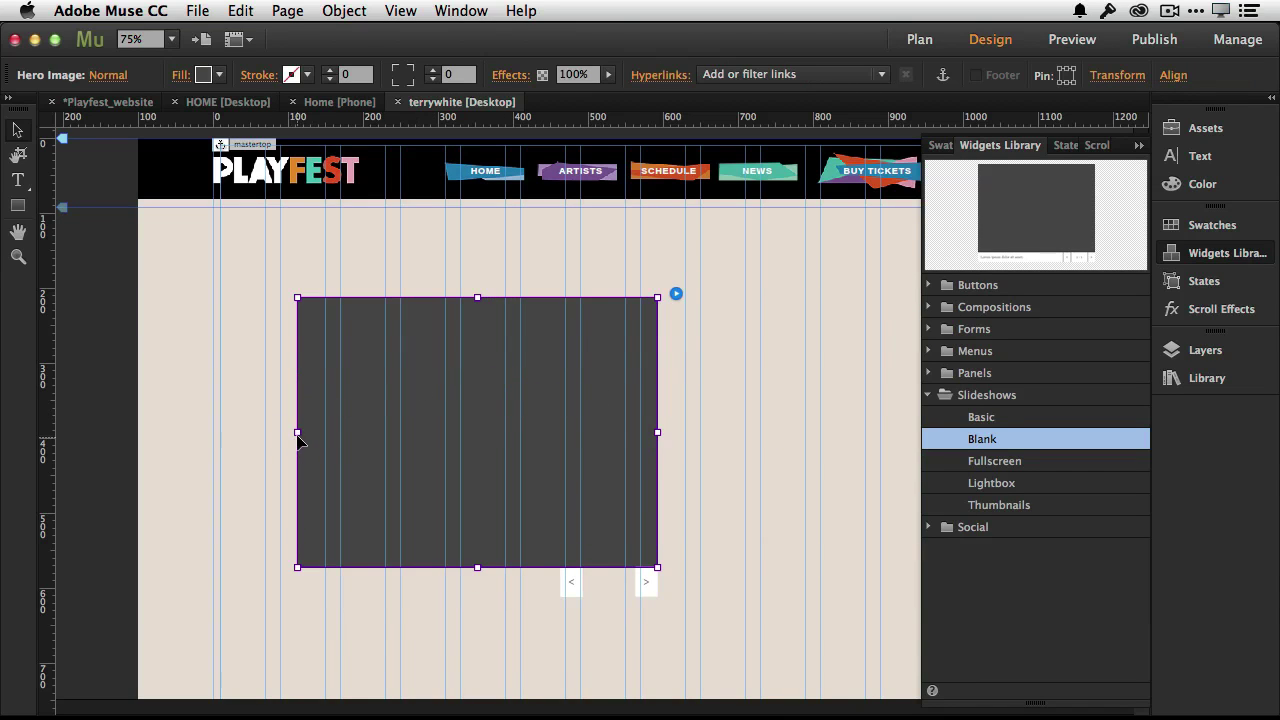
drag(297, 433, 140, 432)
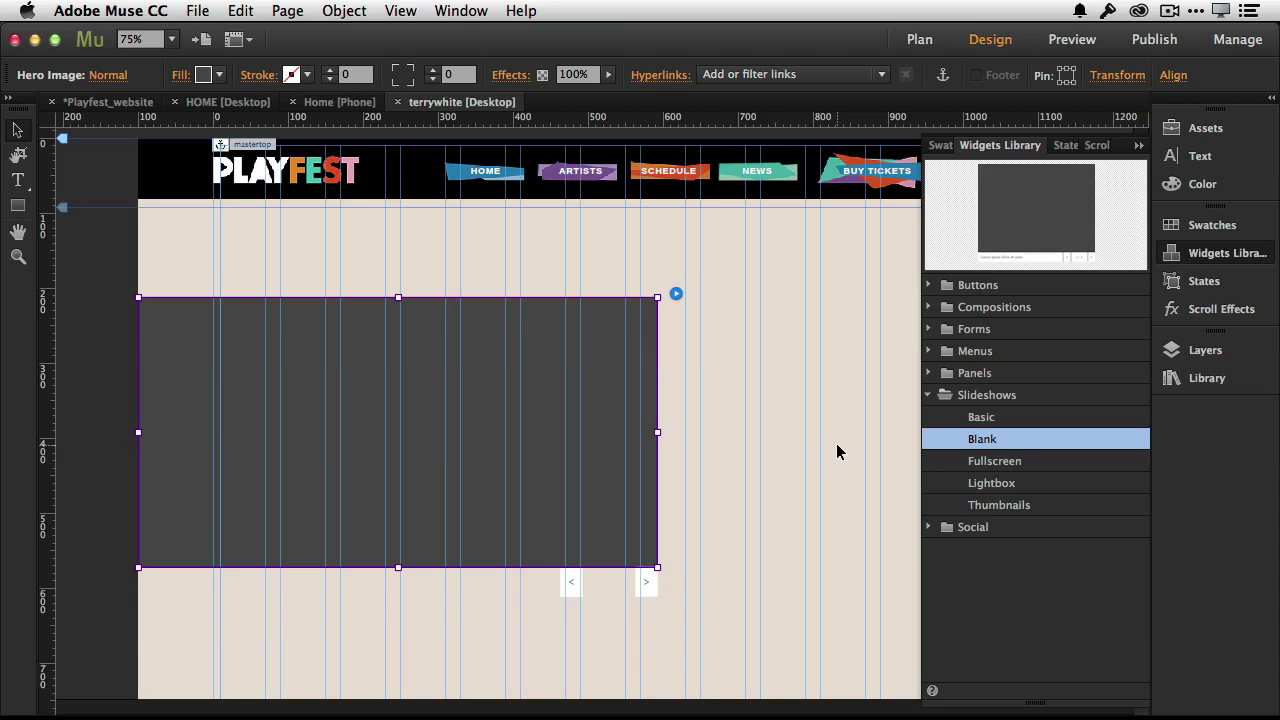
click(1139, 146)
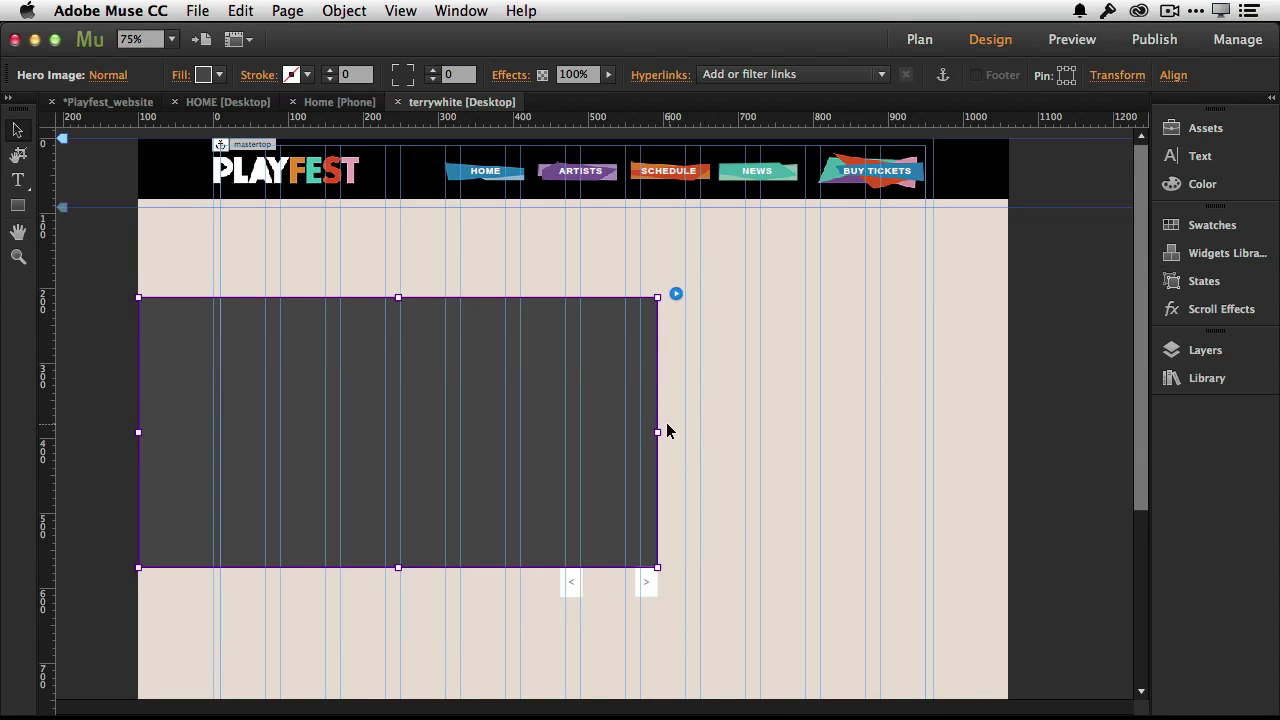
drag(657, 432, 1008, 432)
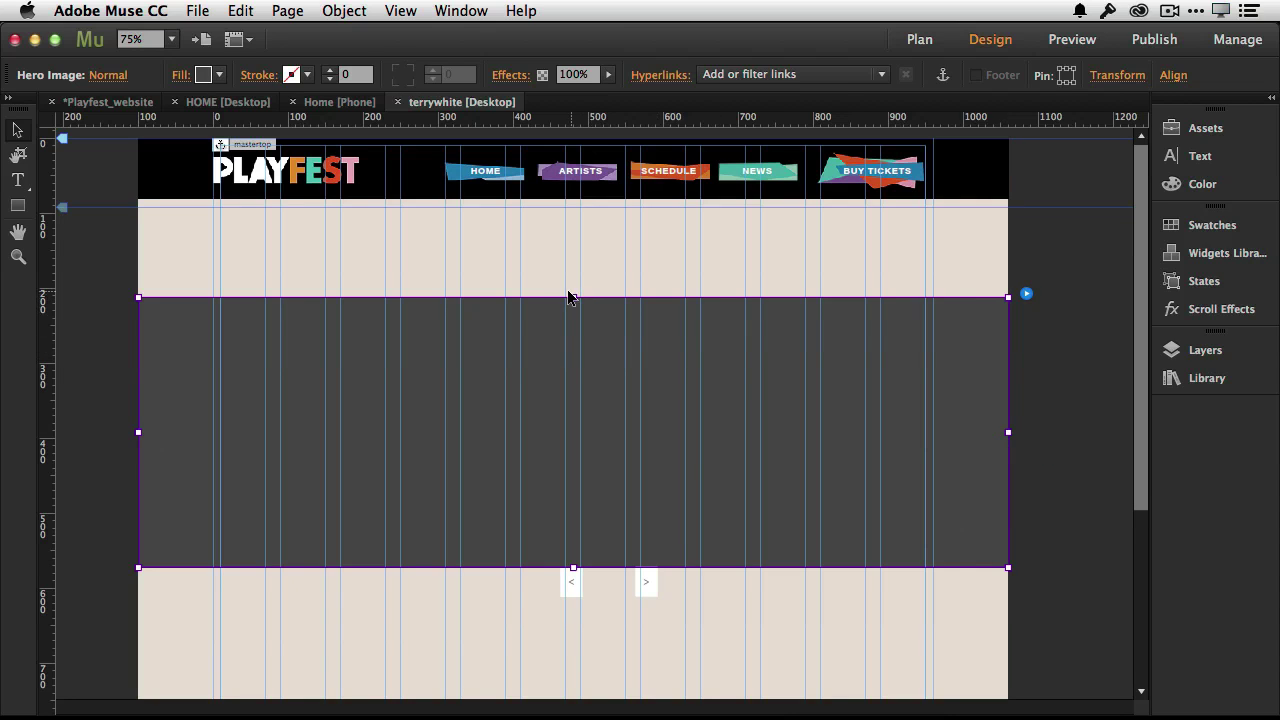
drag(575, 296, 577, 211)
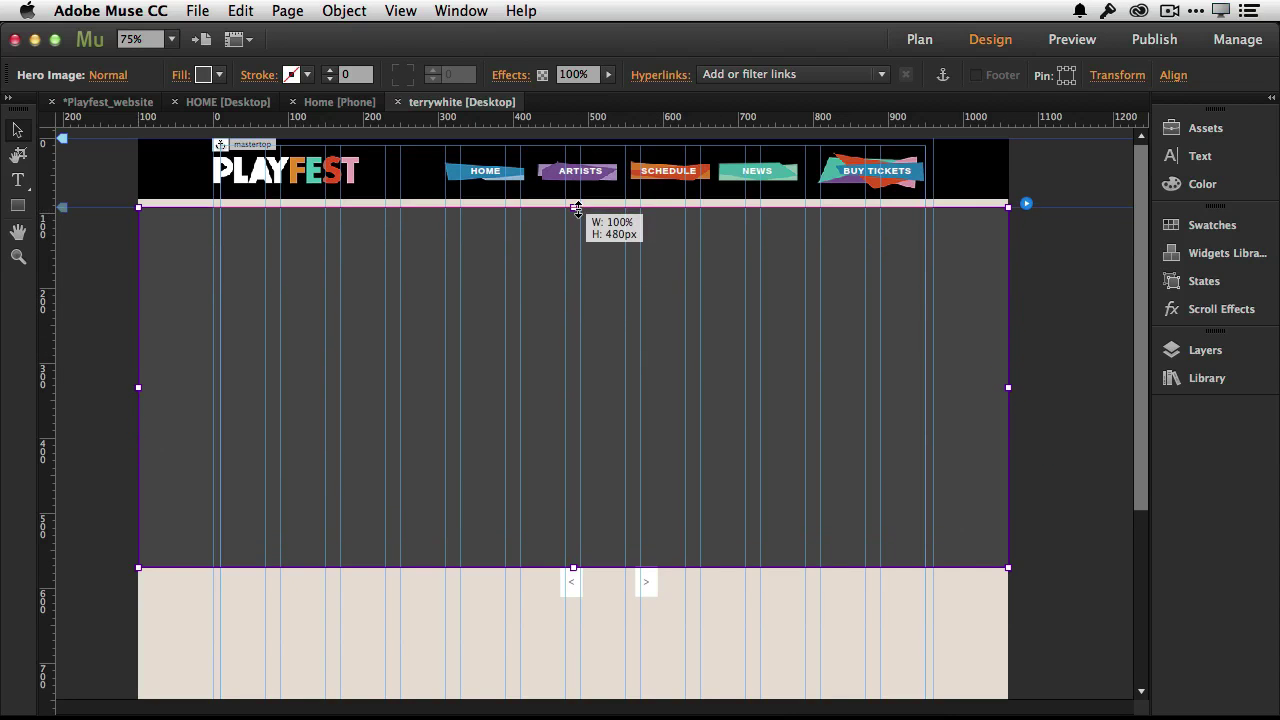
Move the previous and next arrows to opposite sides beneath the image.
click(570, 591)
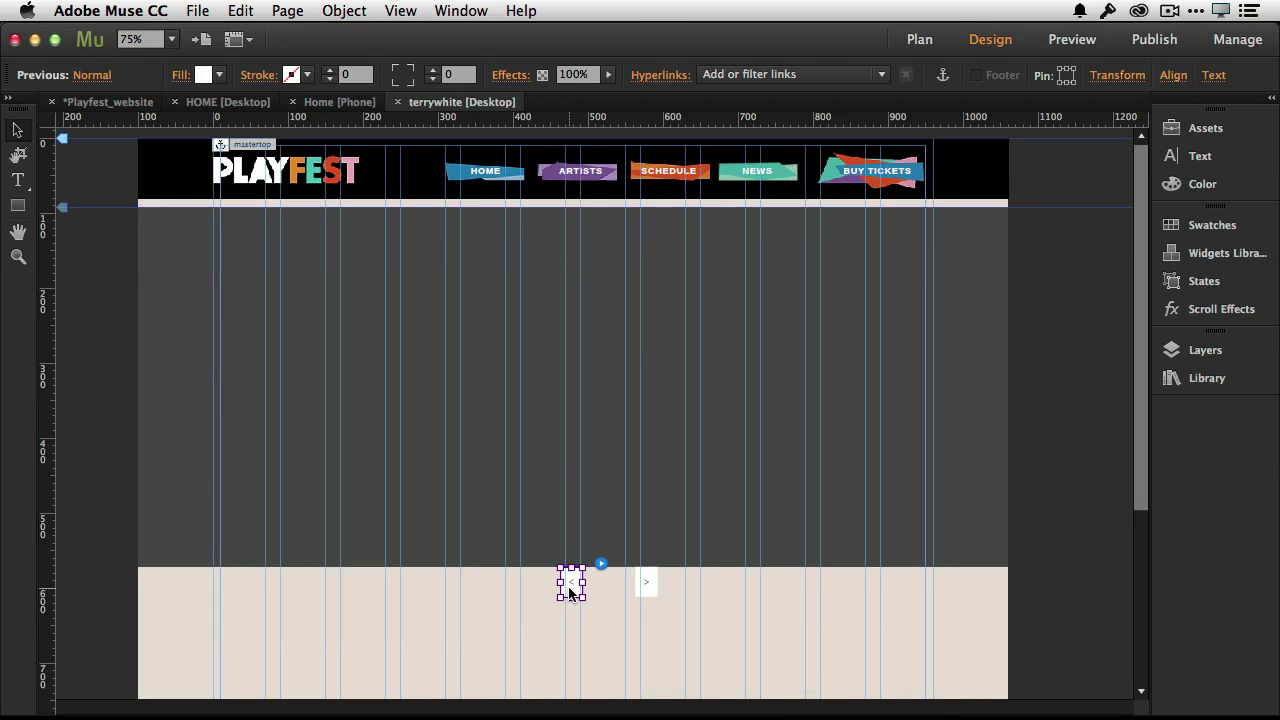
drag(570, 591, 200, 612)
drag(651, 591, 949, 609)
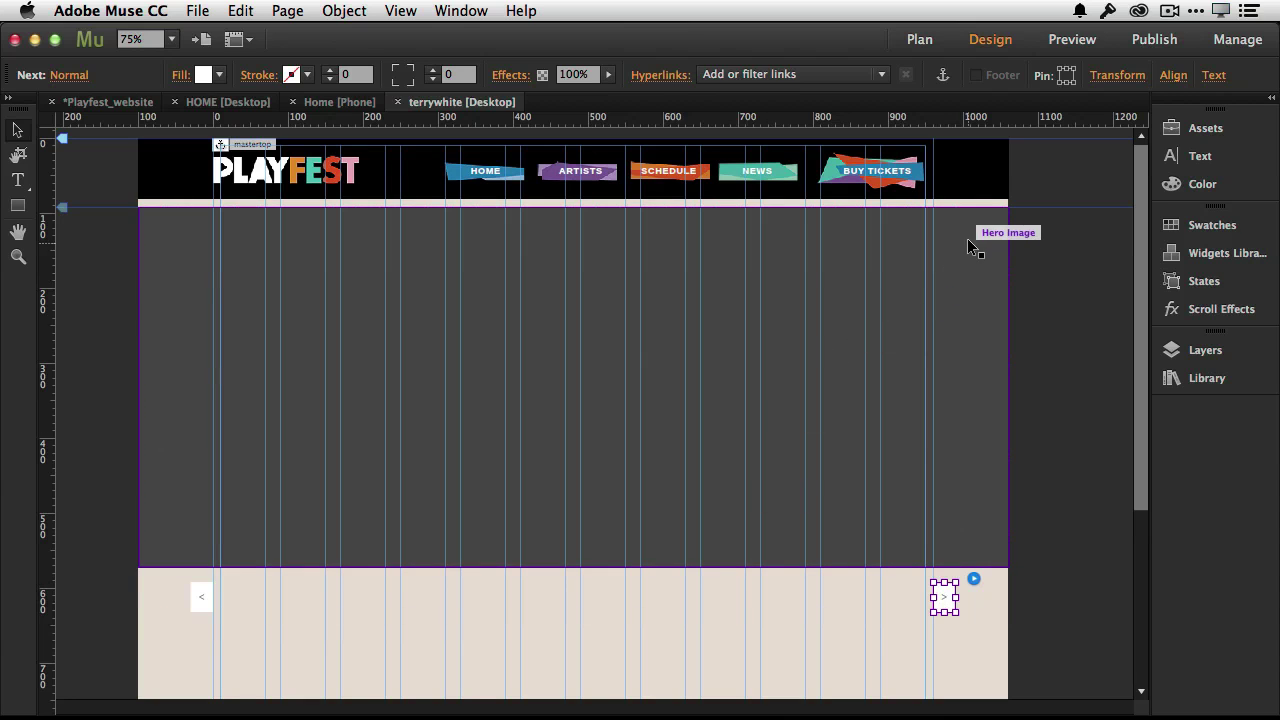
click(1001, 222)
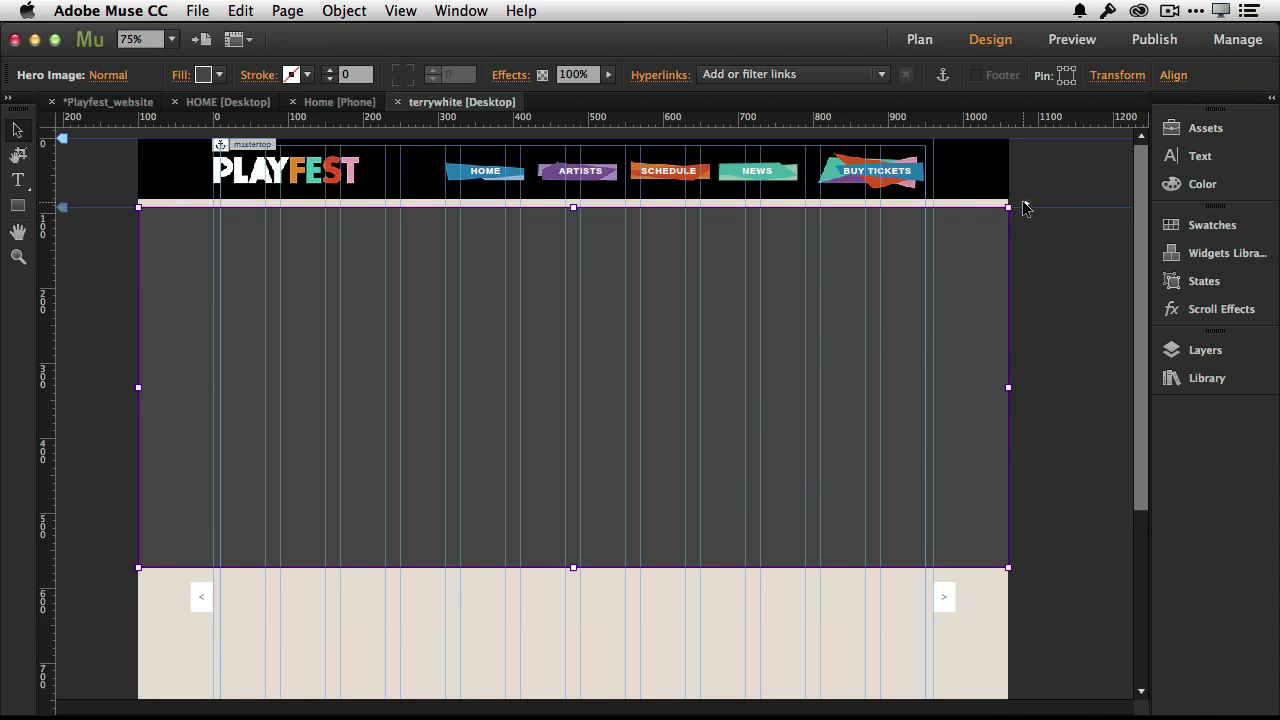
Add img-mari-01, 02 and 04–07 to the slideshow, leaving out img-mari-03.
click(1026, 204)
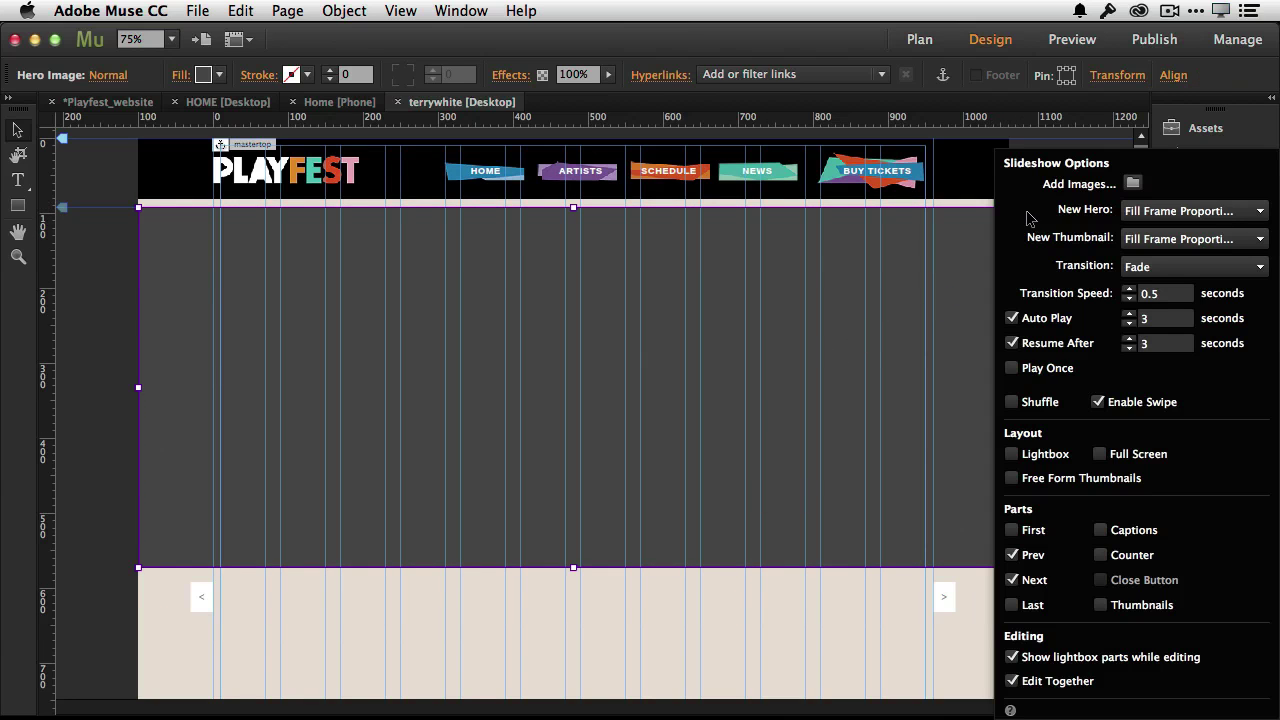
click(1131, 183)
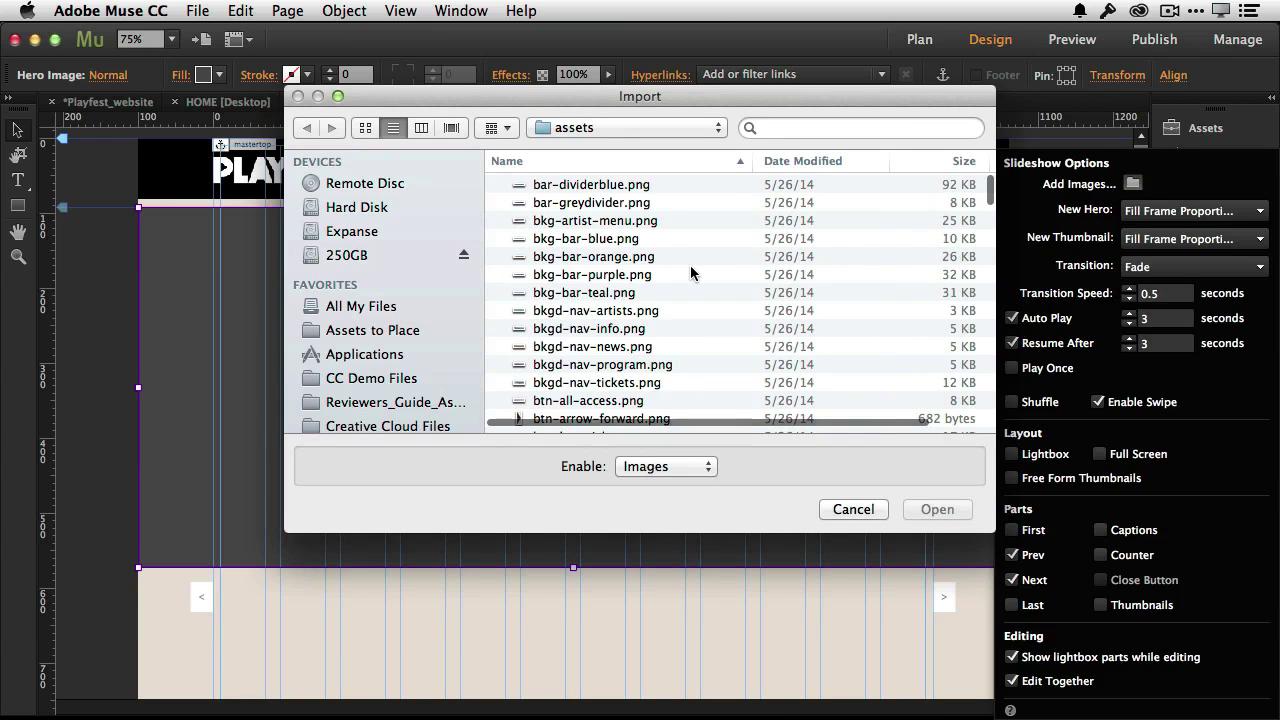
scroll(690, 272, down, 15)
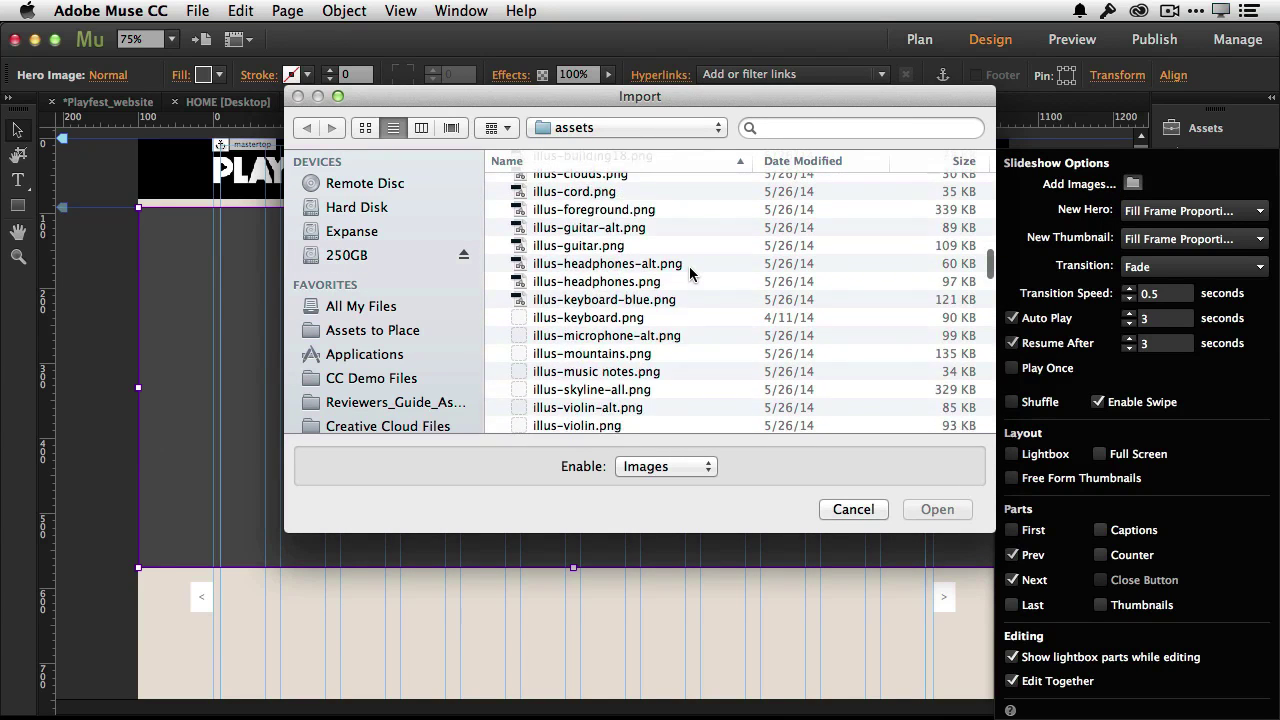
scroll(690, 272, down, 15)
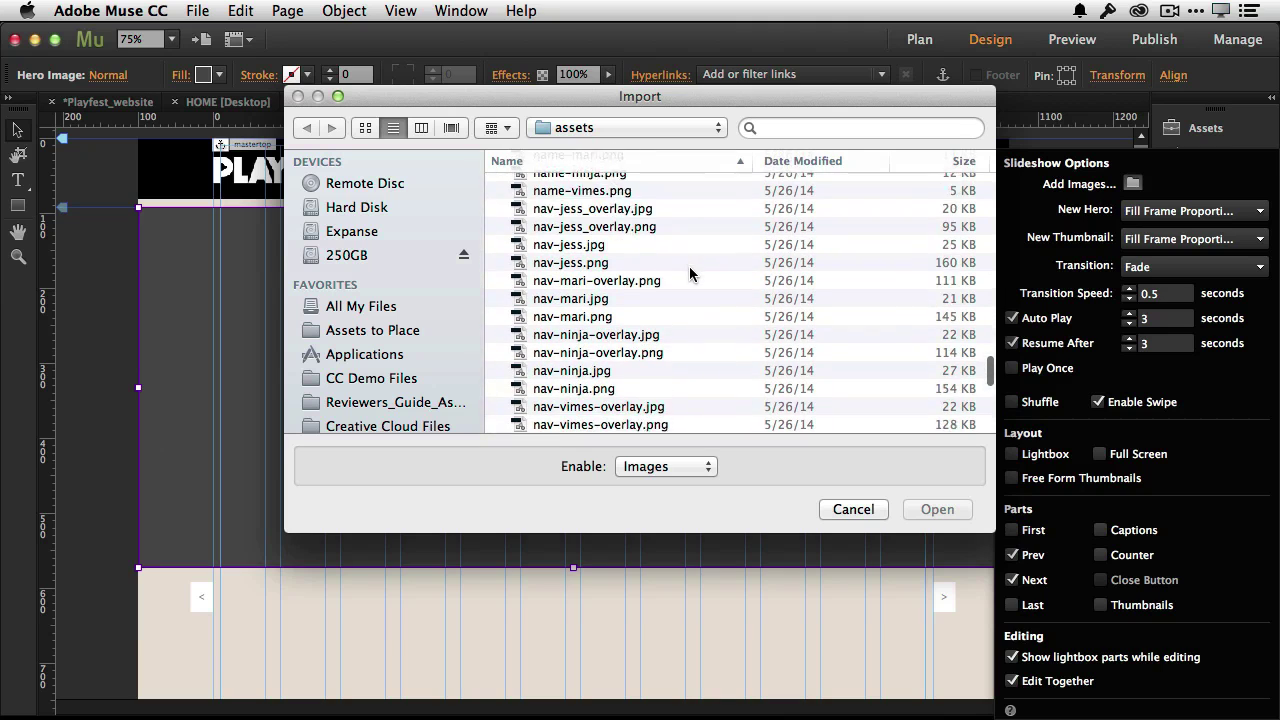
scroll(690, 272, down, 2)
scroll(690, 272, up, 6)
scroll(690, 272, down, 2)
scroll(690, 272, down, 3)
scroll(690, 272, up, 10)
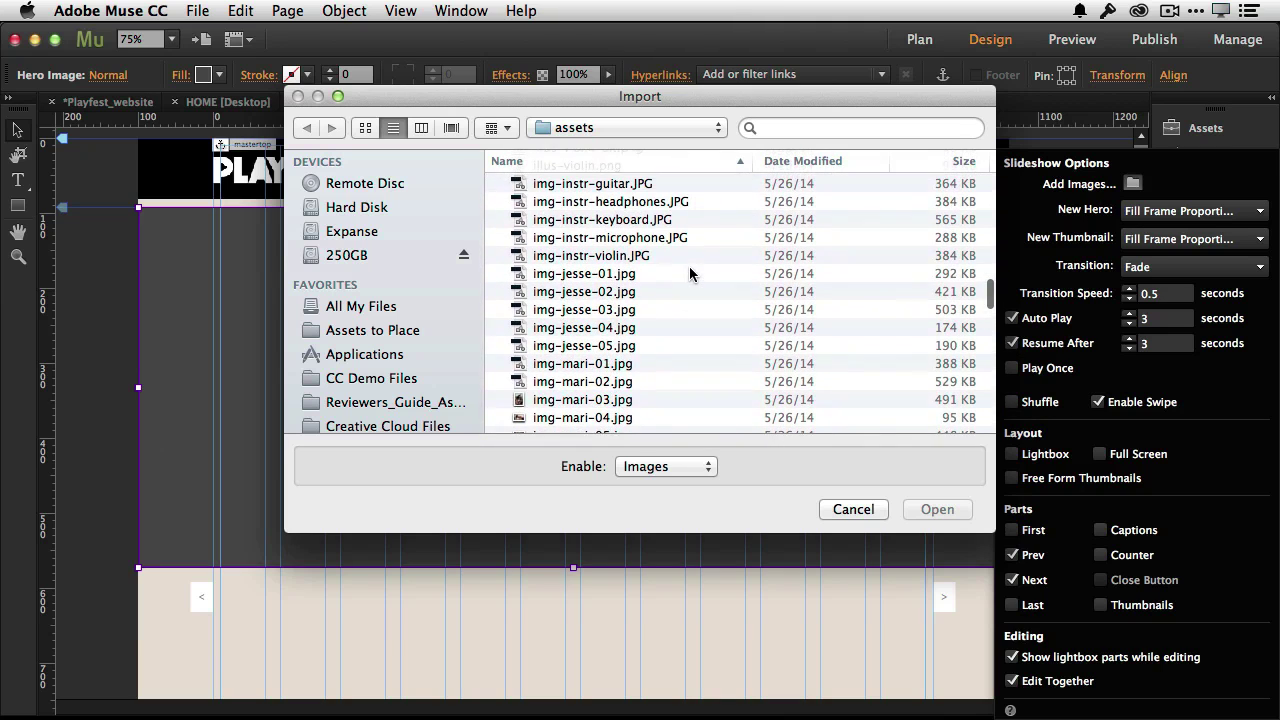
scroll(690, 272, up, 3)
scroll(690, 272, down, 5)
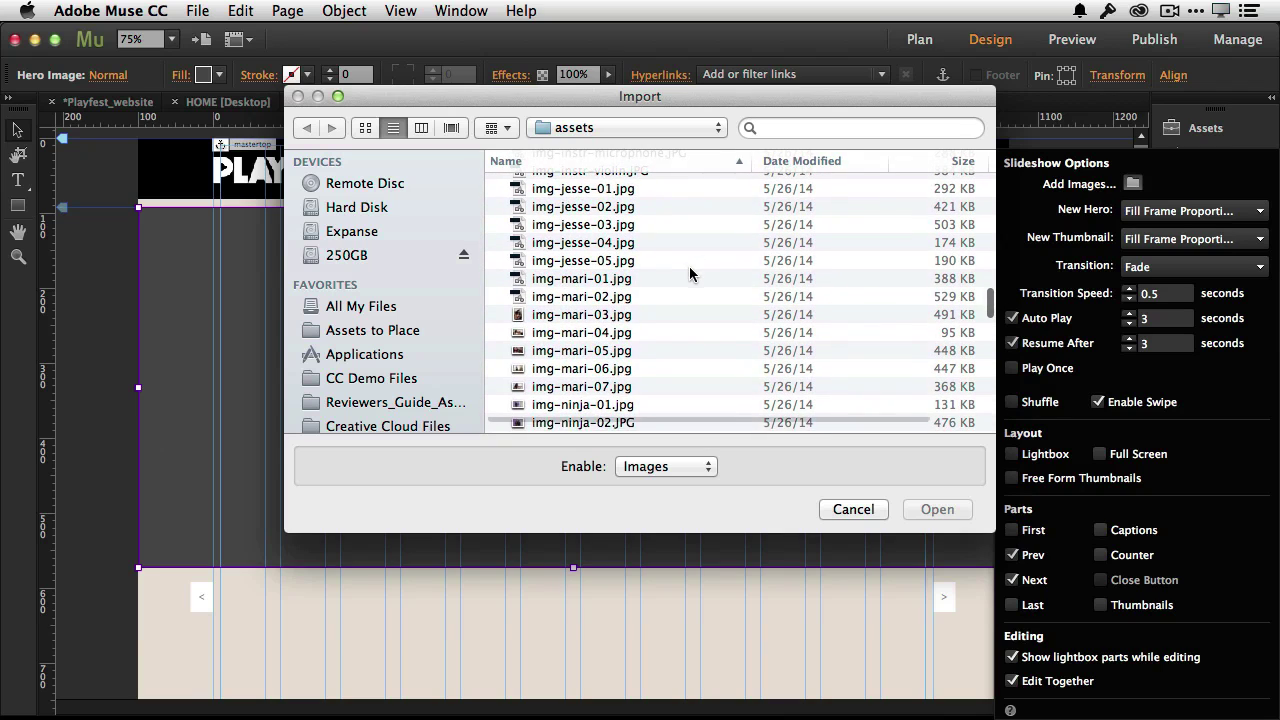
click(614, 281)
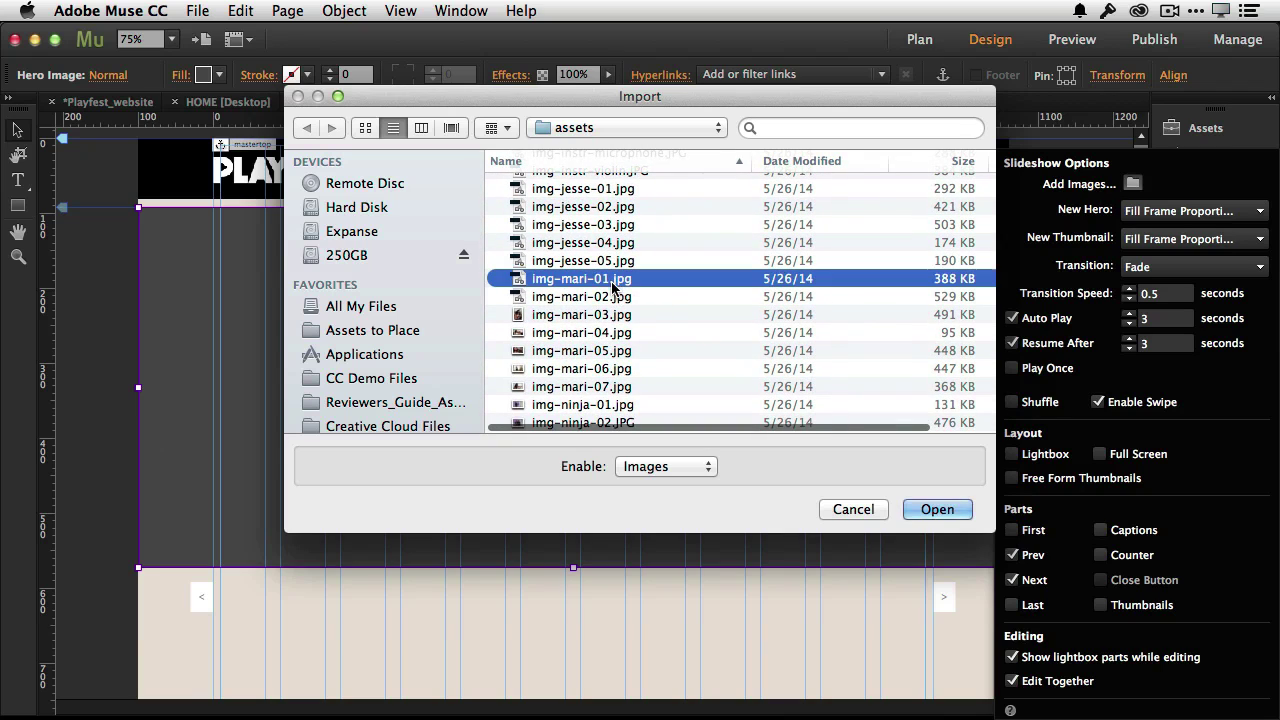
shift+click(612, 388)
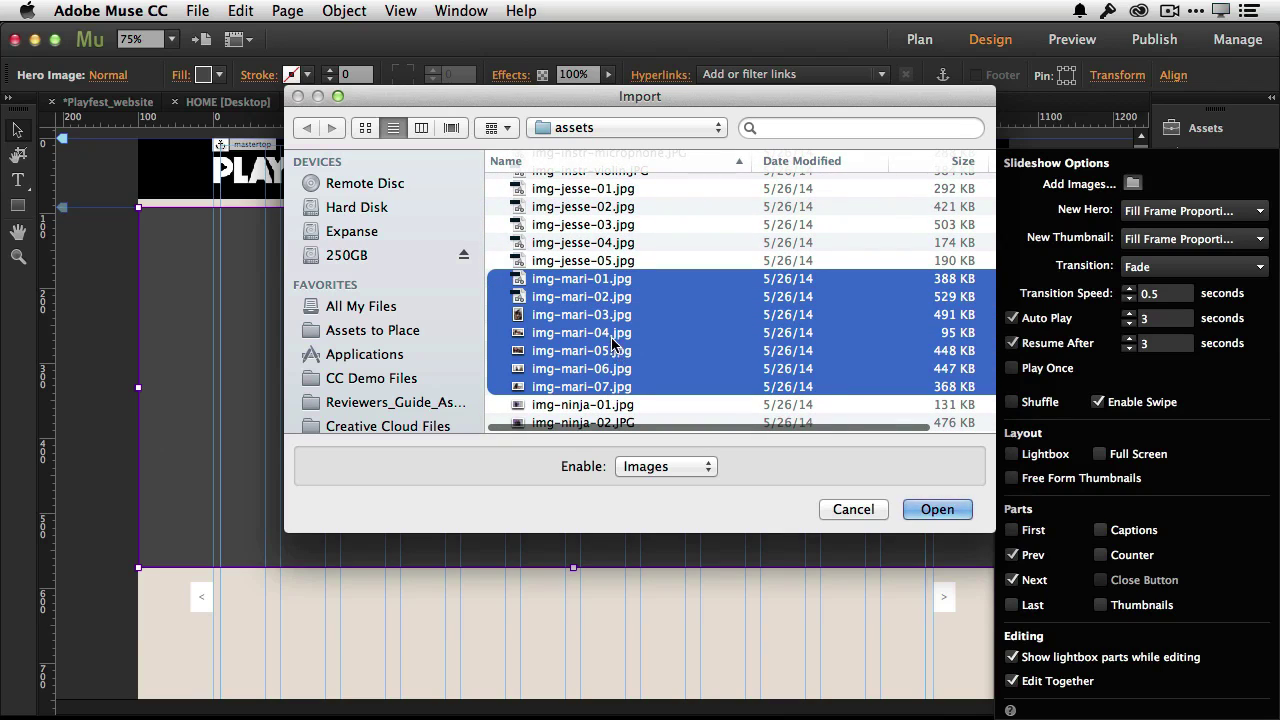
super+click(610, 316)
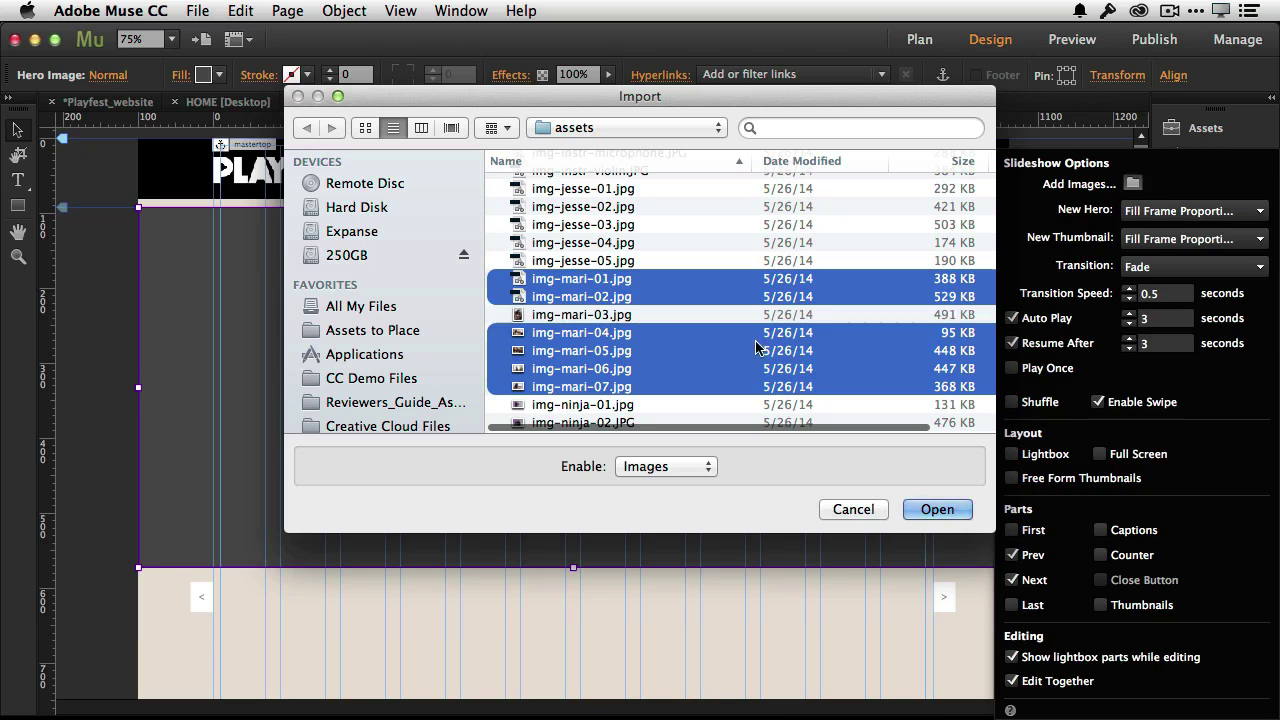
click(937, 510)
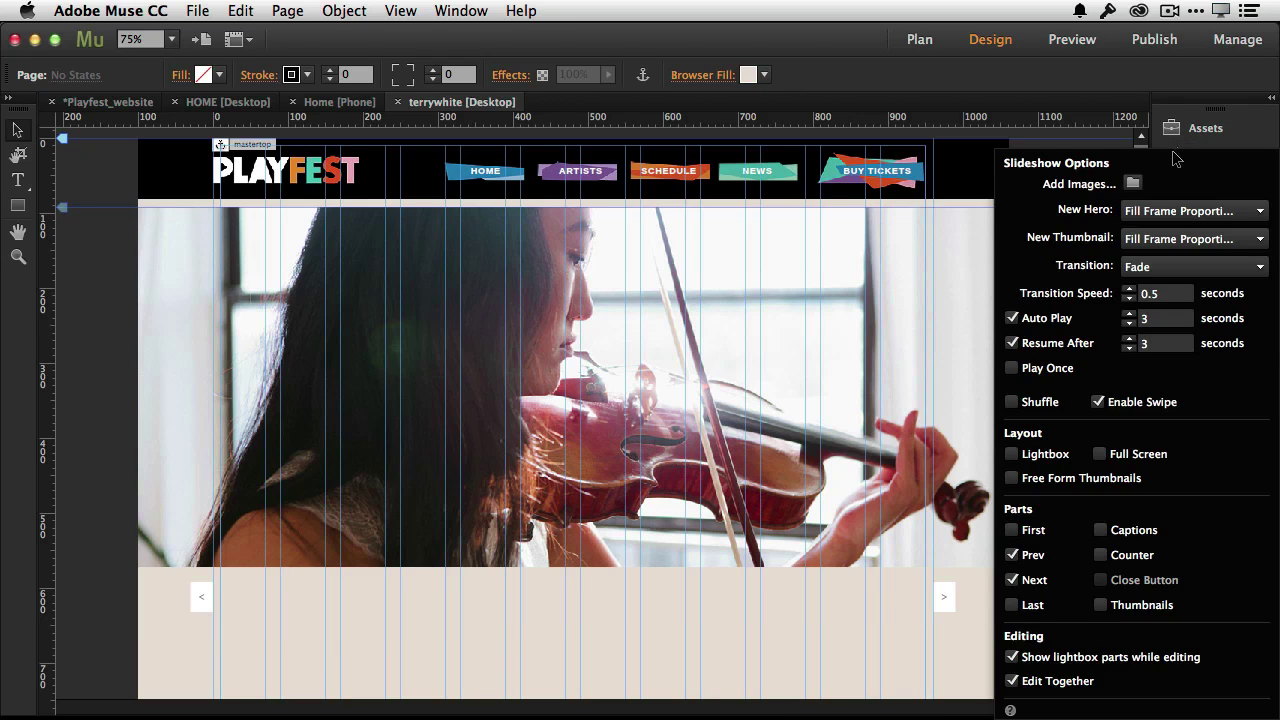
Preview the page in Chrome, narrowing the window to test the full-width slideshow, then return to Muse.
click(470, 618)
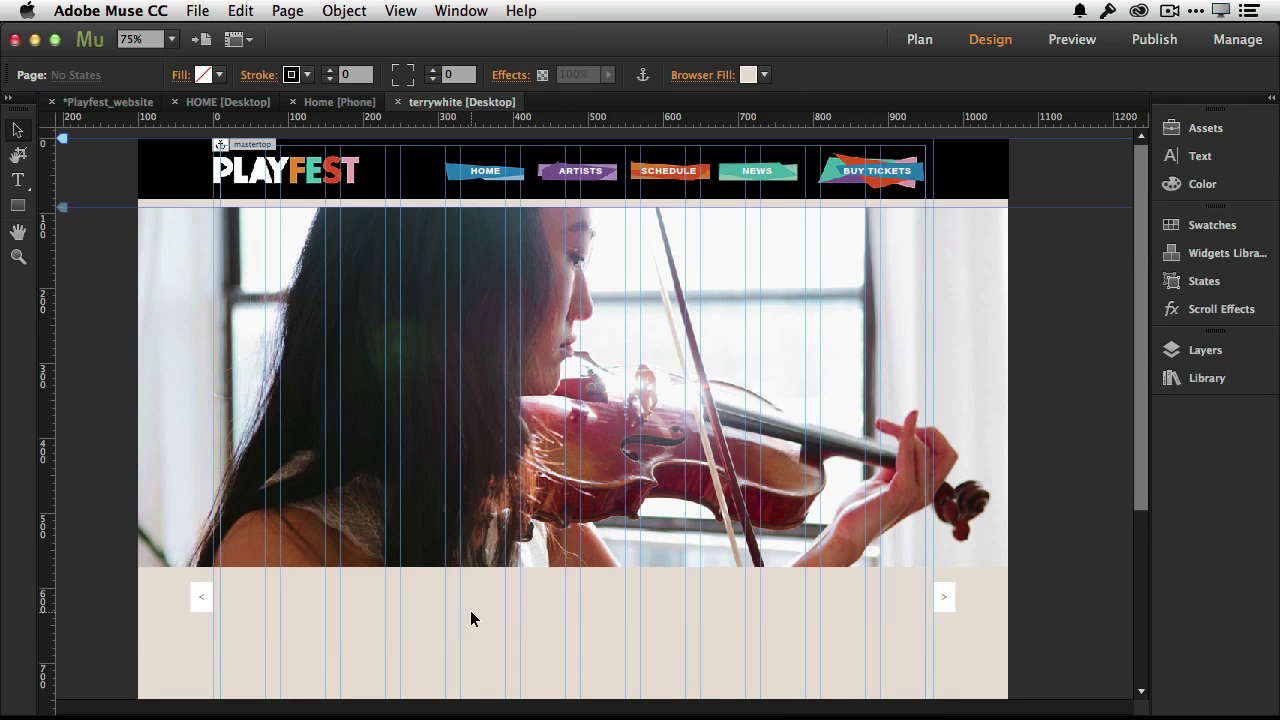
key(super+shift+e)
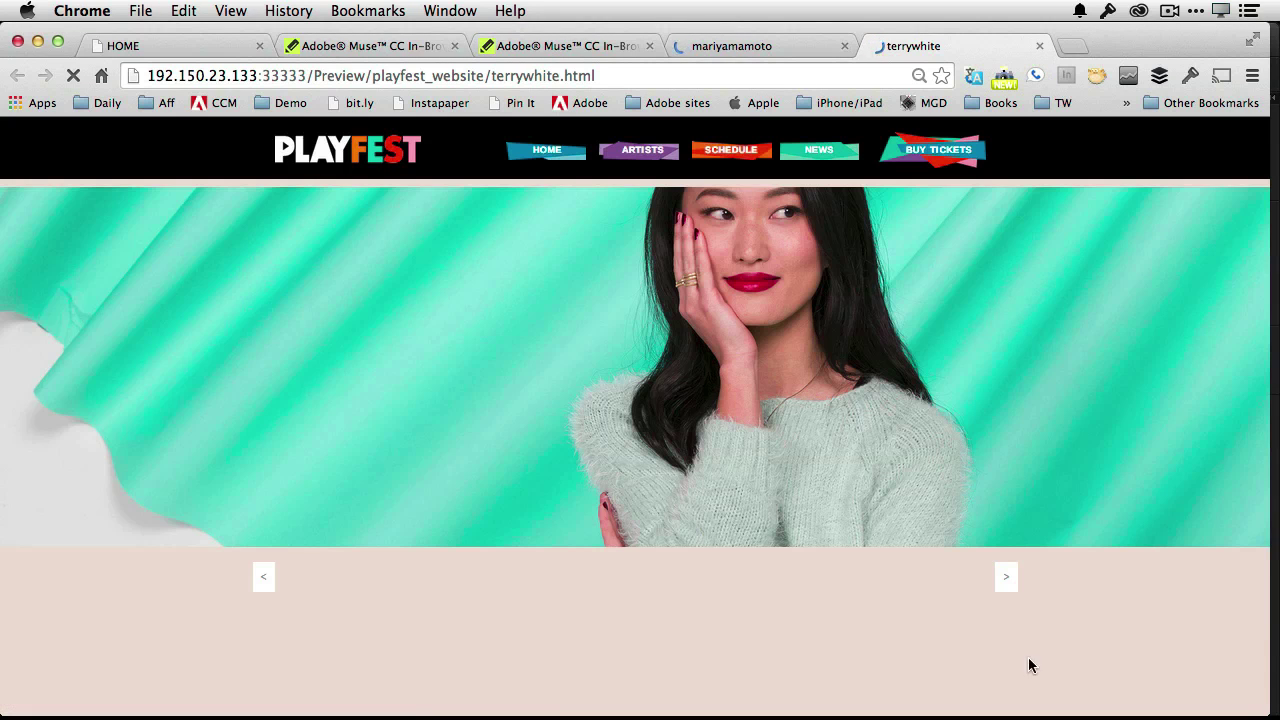
mouse_move(1257, 623)
mouse_down()
mouse_move(943, 625)
mouse_move(1276, 610)
mouse_up()
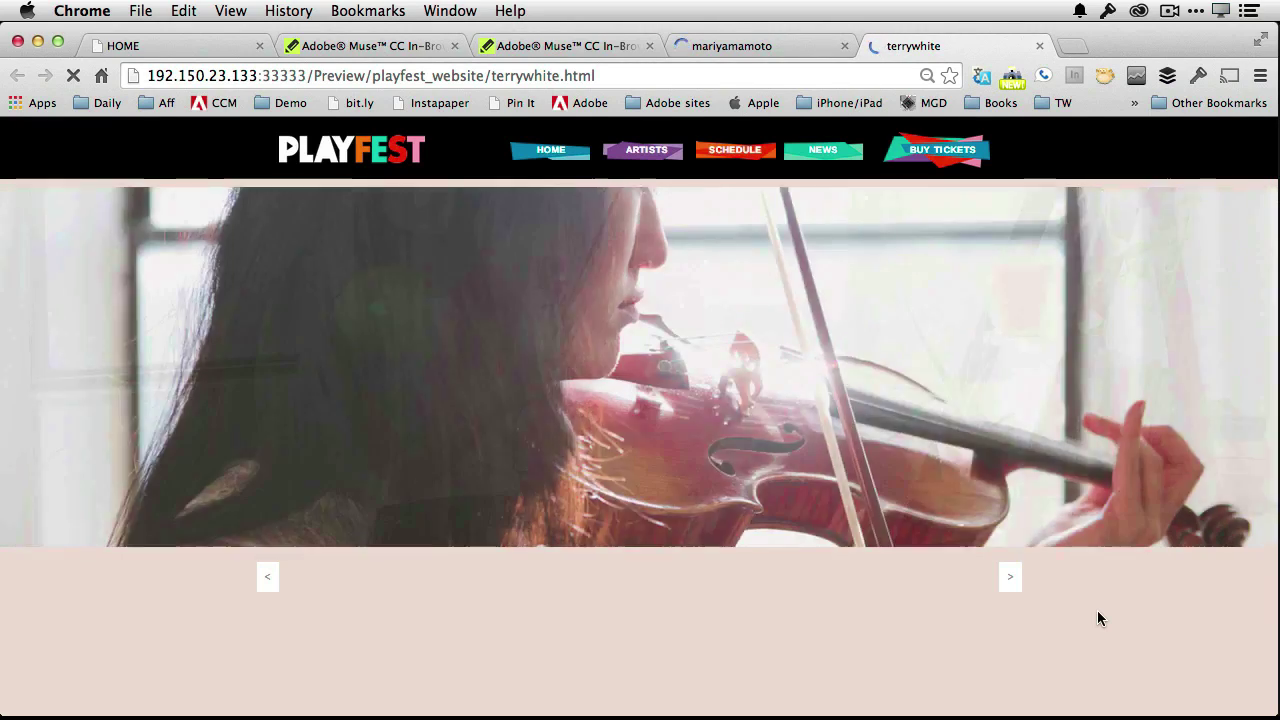
key(super+Tab)
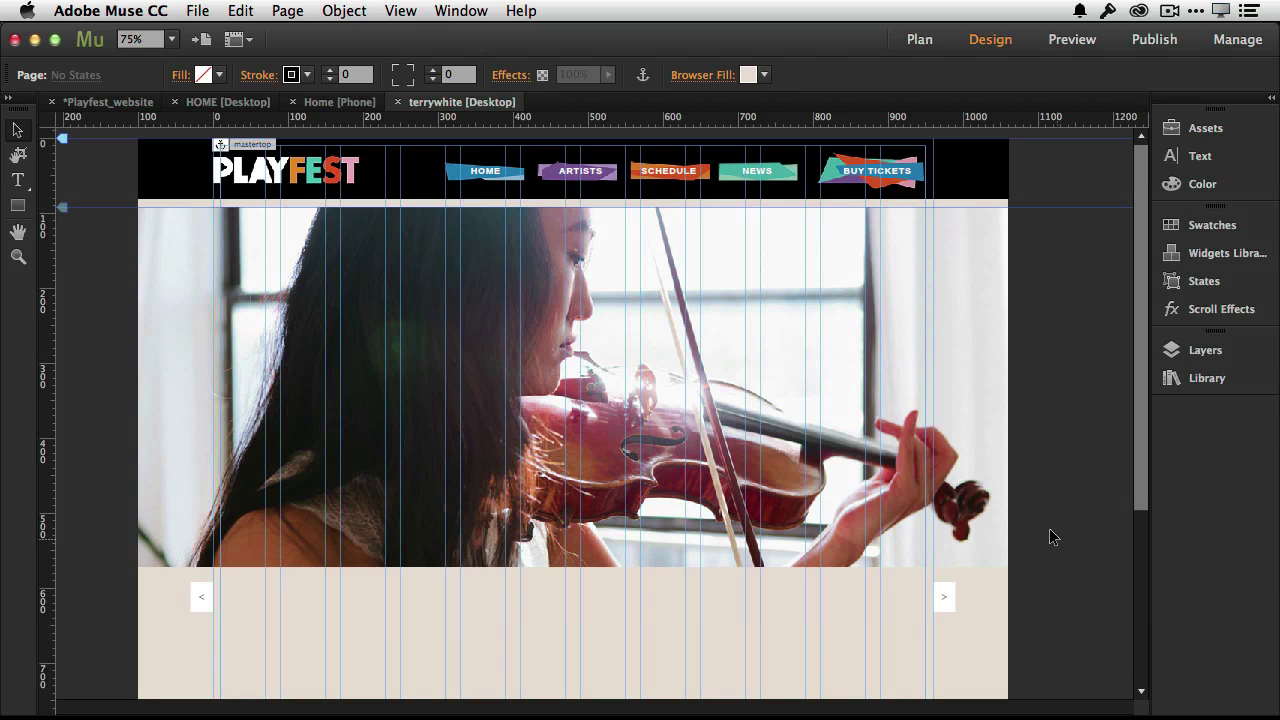
Place an Accordion widget from the Widgets Library's Panels group below the violin slideshow.
scroll(1045, 512, down, 5)
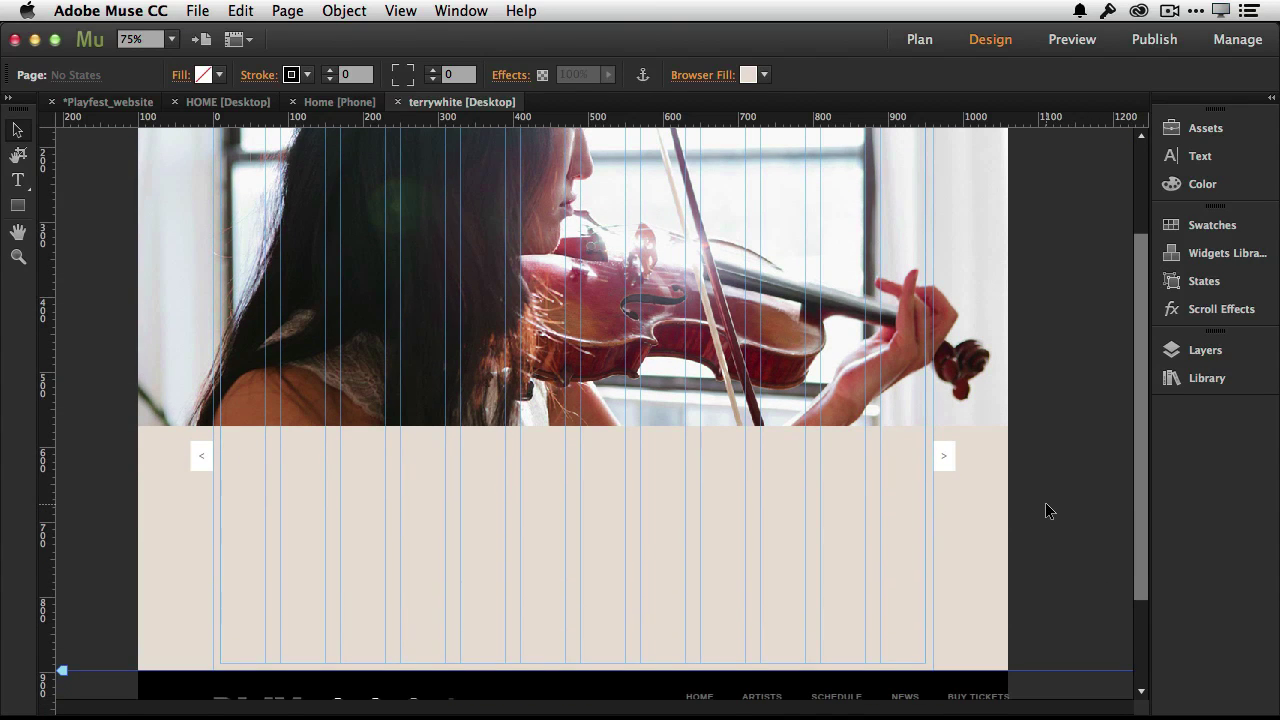
click(1200, 258)
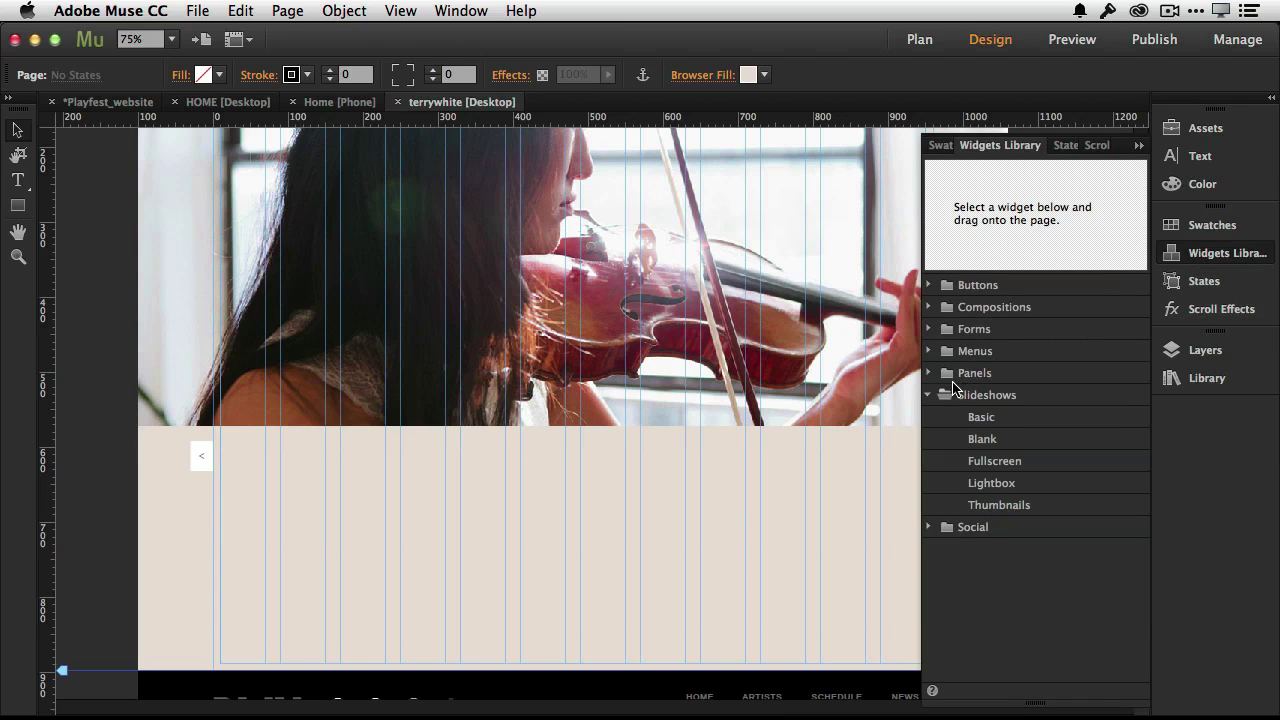
click(929, 395)
click(929, 373)
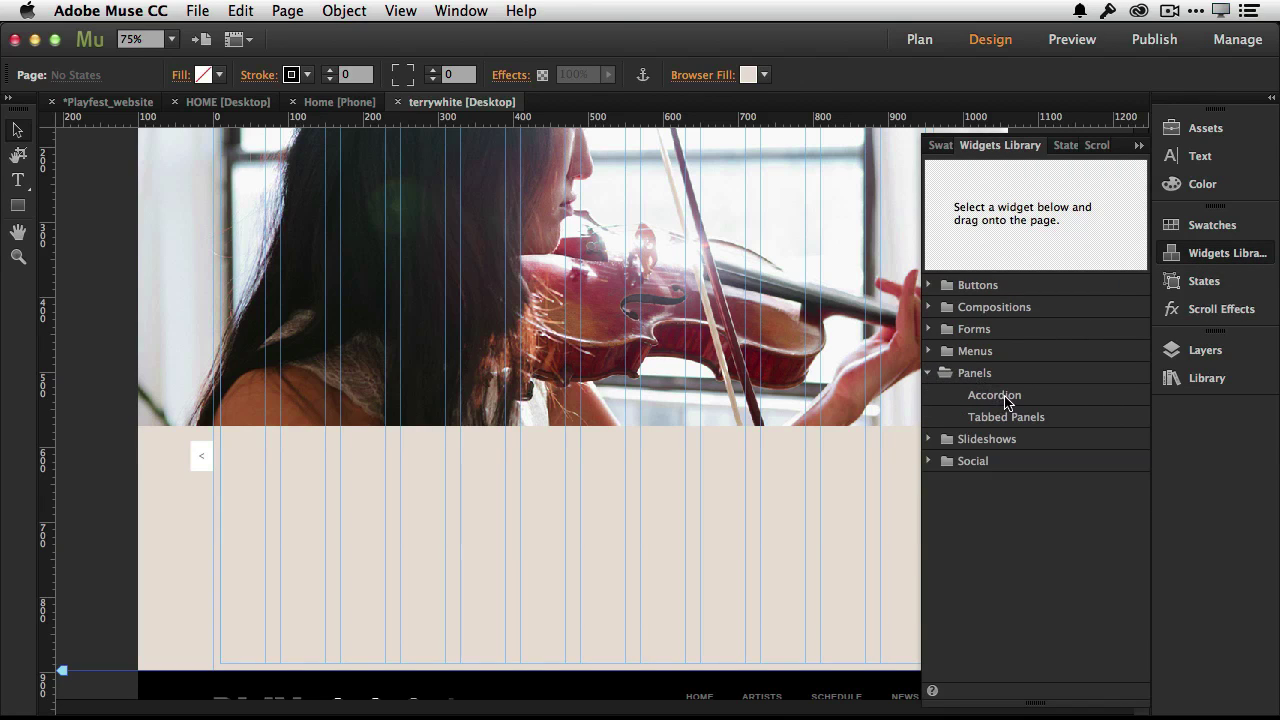
drag(998, 402, 337, 491)
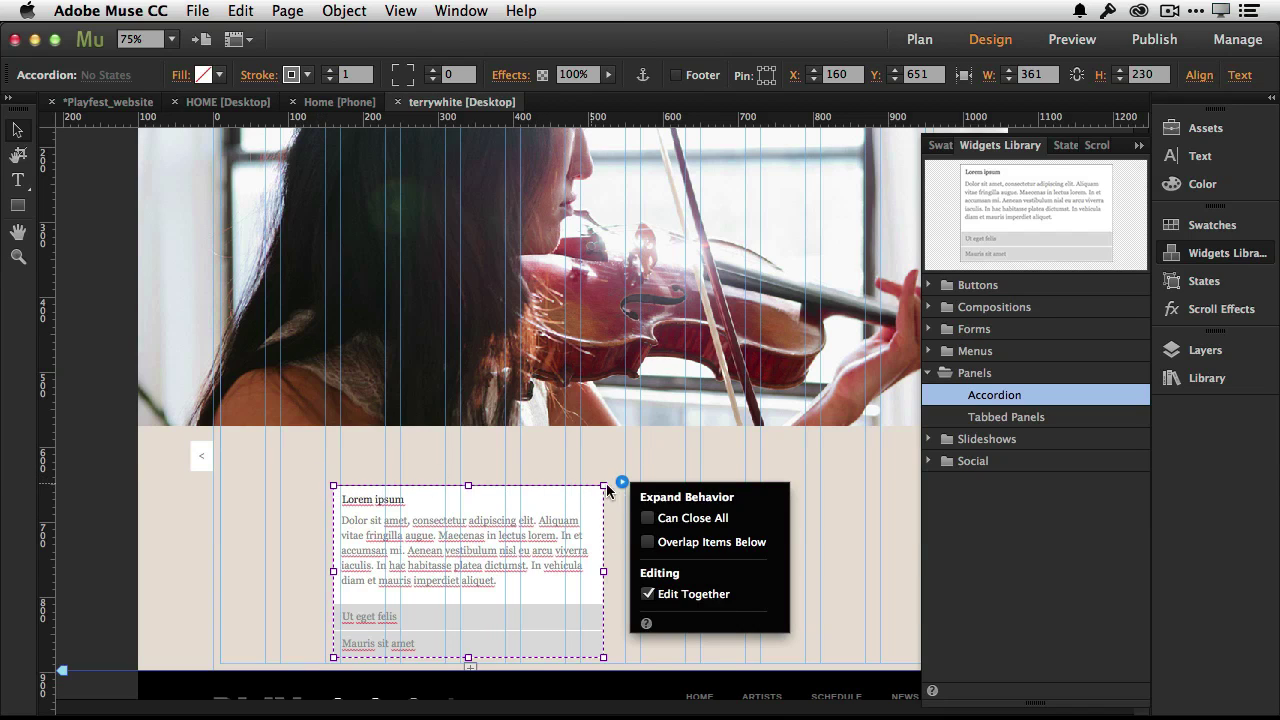
click(607, 485)
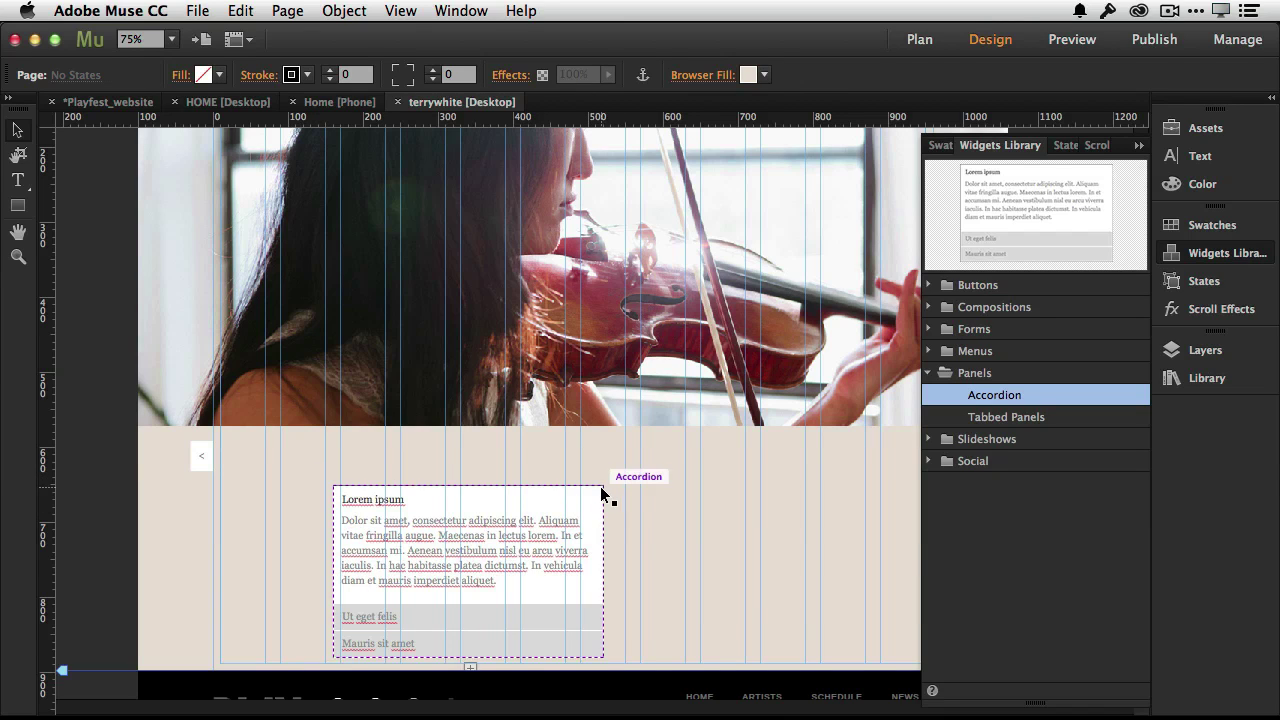
click(602, 489)
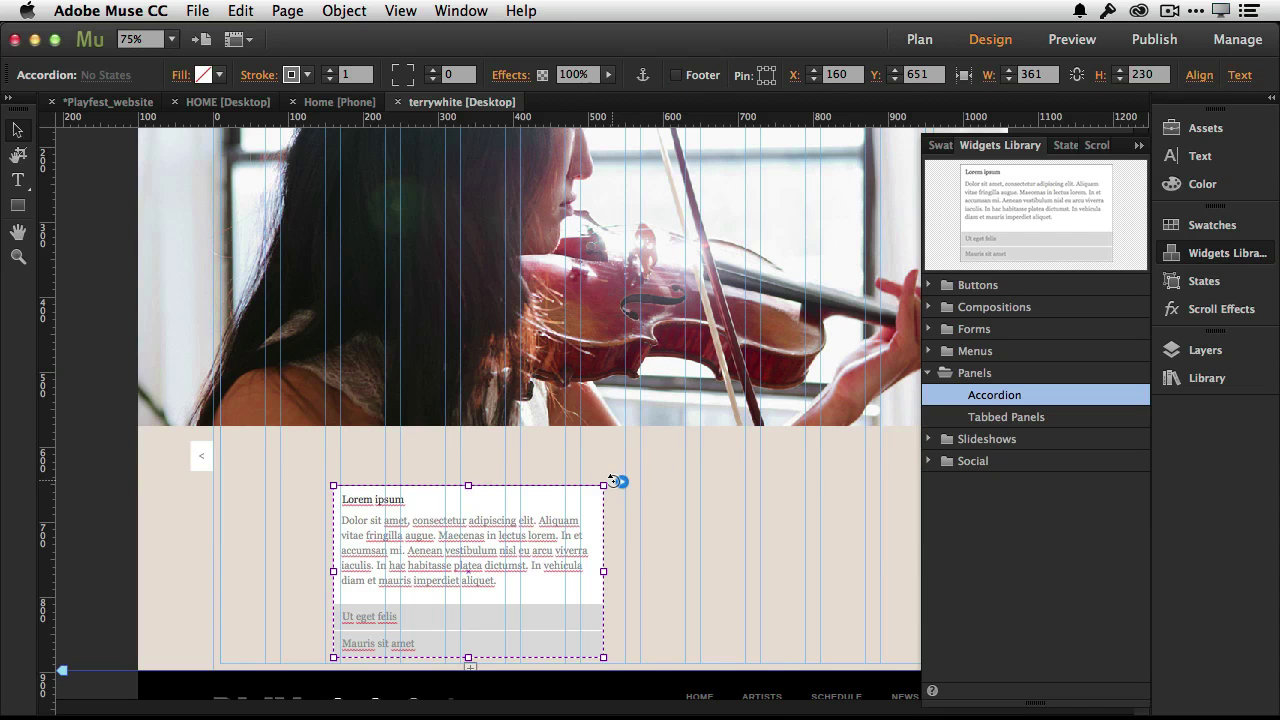
Rotate the accordion a quarter turn counter-clockwise and nudge it slightly lower.
drag(612, 481, 381, 437)
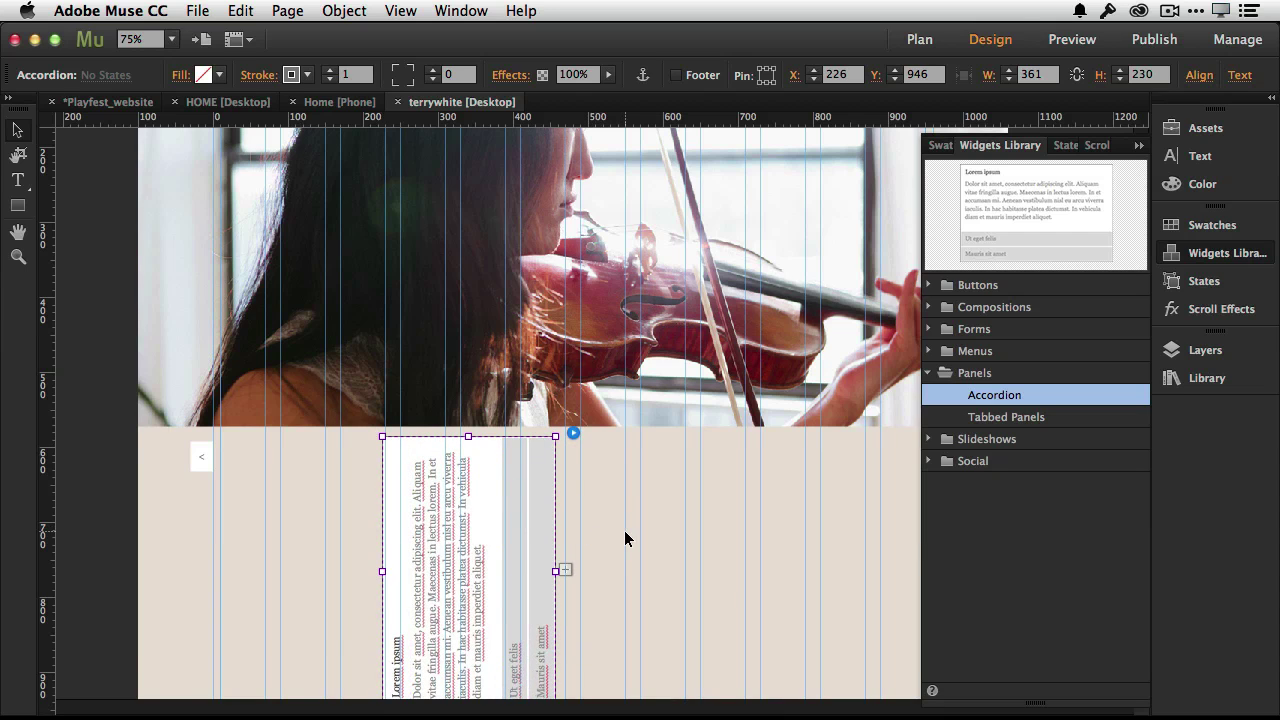
scroll(624, 530, down, 2)
drag(517, 477, 516, 510)
Rotate the Mauris sit amet section's text back to horizontal and reposition it in its panel.
click(536, 509)
click(535, 507)
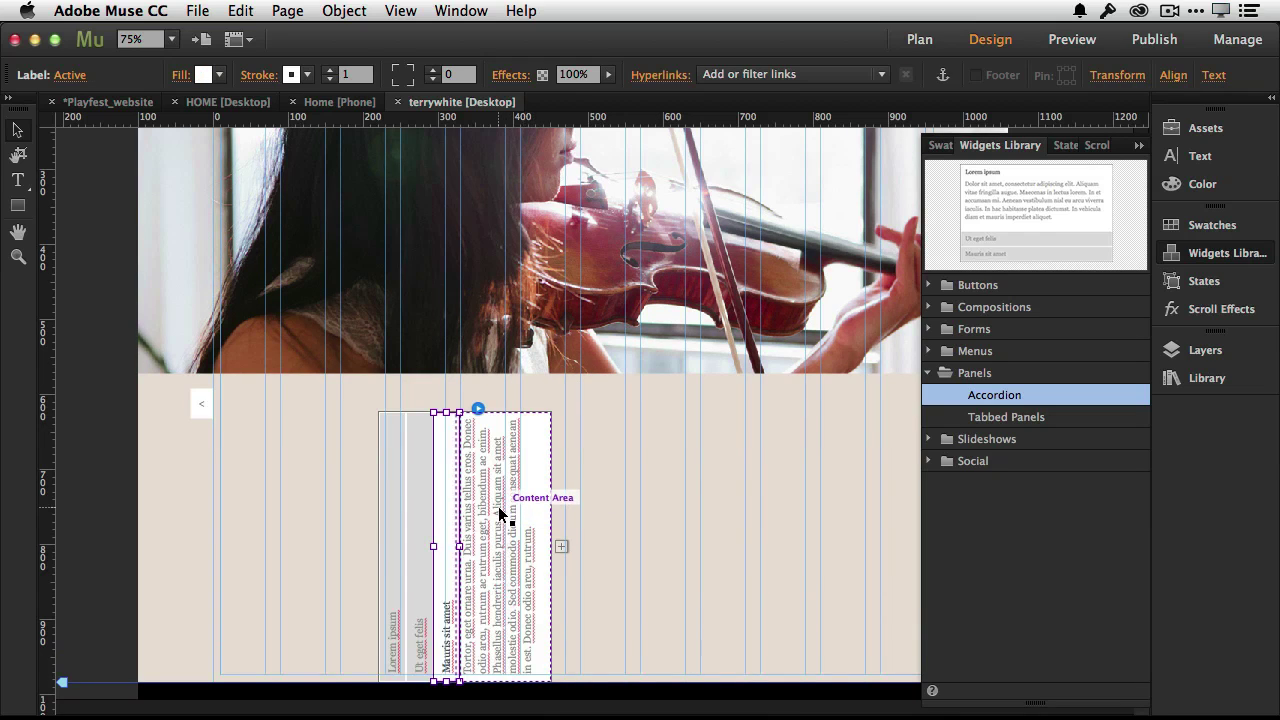
click(498, 506)
click(522, 434)
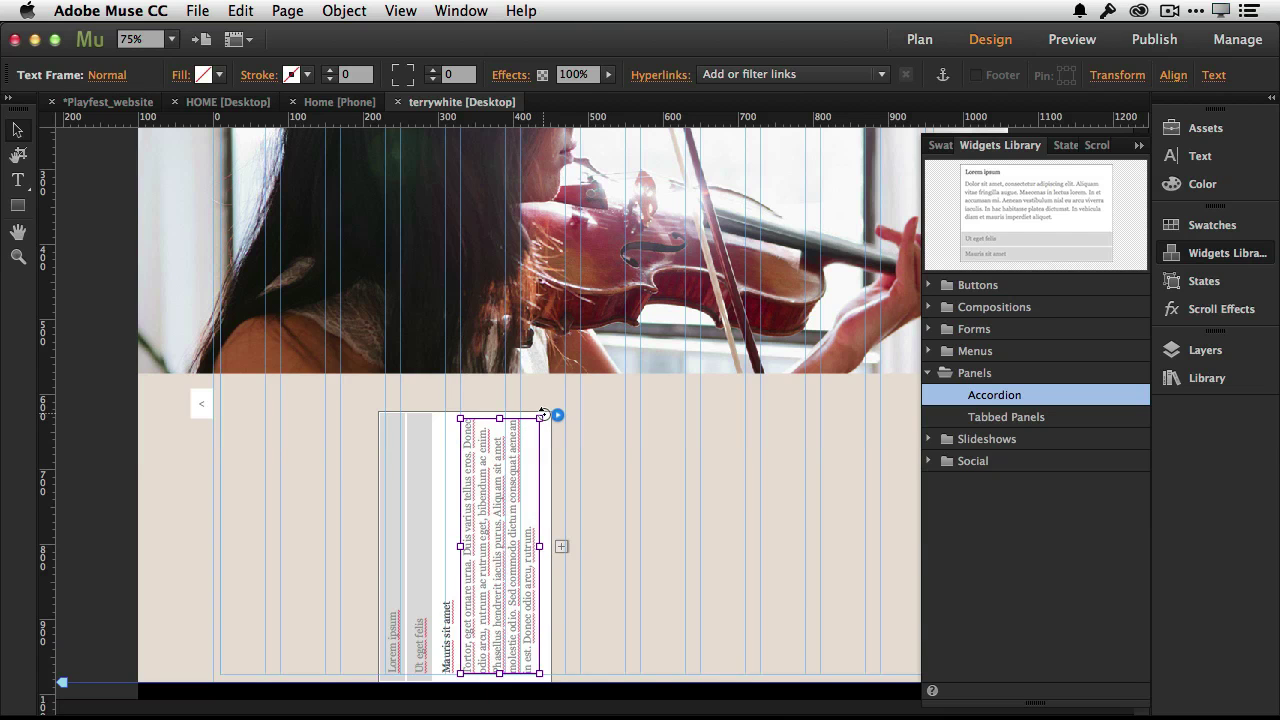
drag(542, 413, 528, 644)
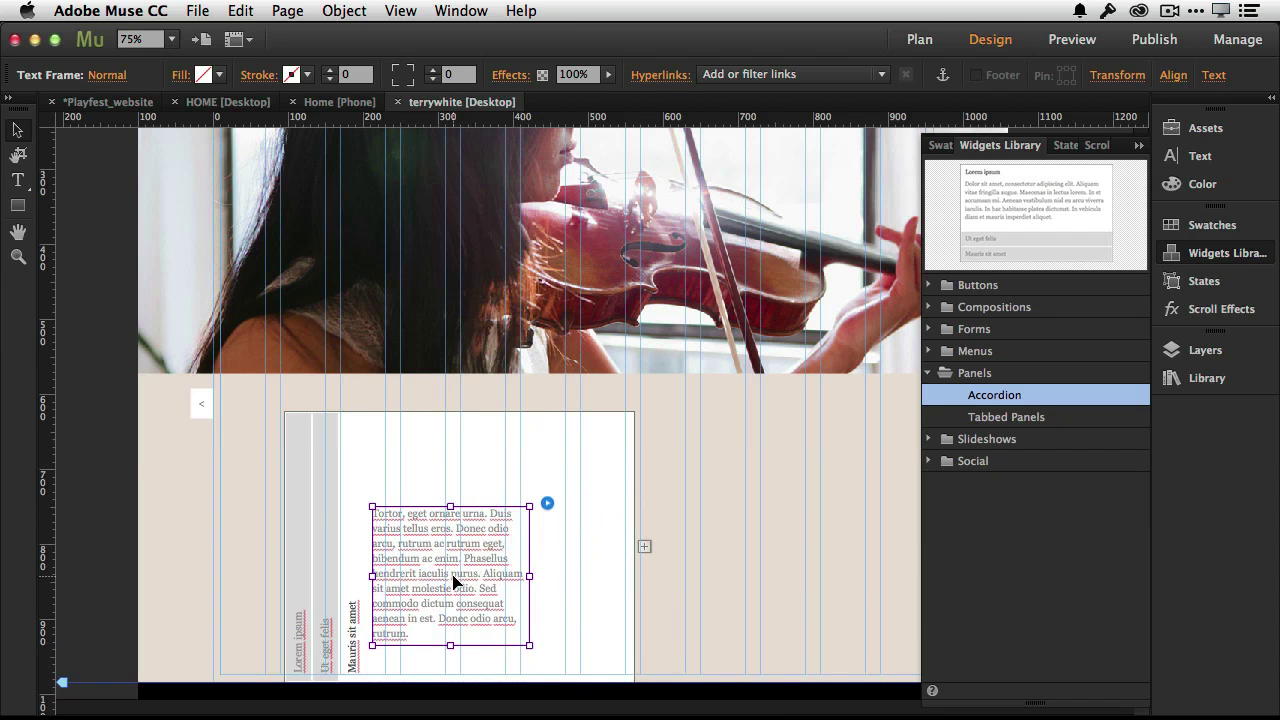
drag(453, 582, 502, 532)
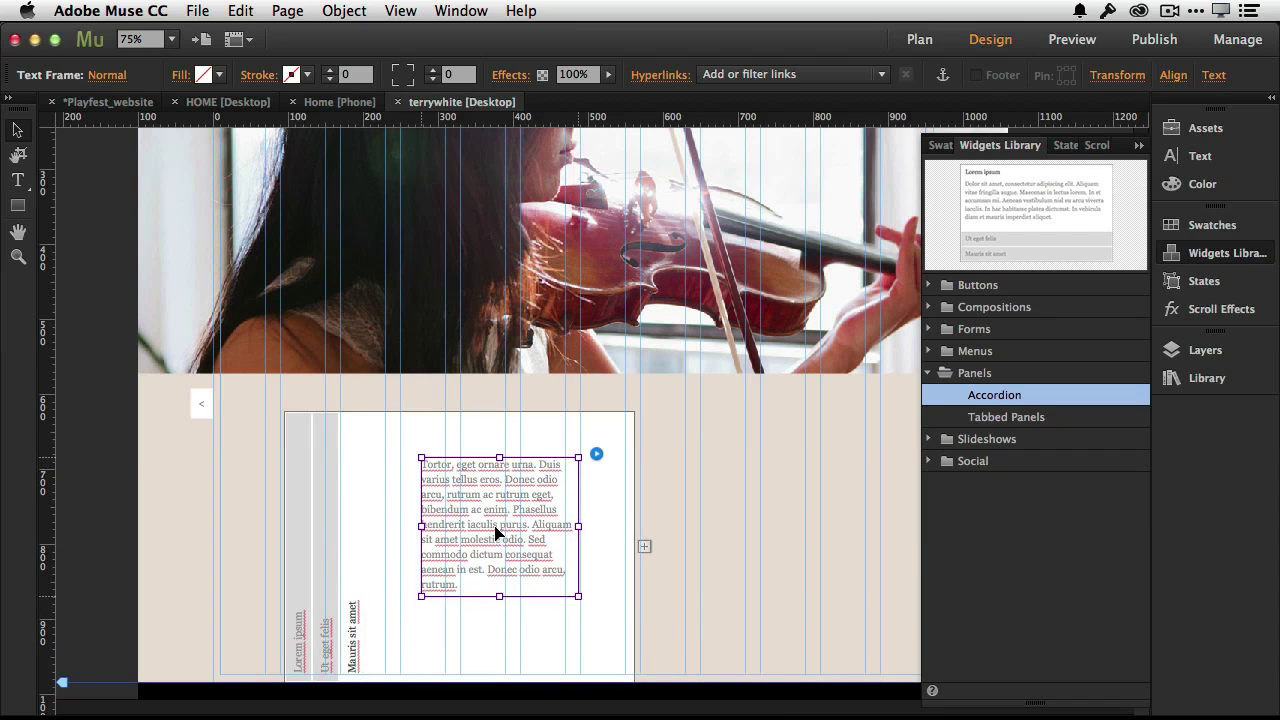
Rotate the Ut eget felis section's text to read horizontally, then check the Mauris sit amet section.
click(322, 572)
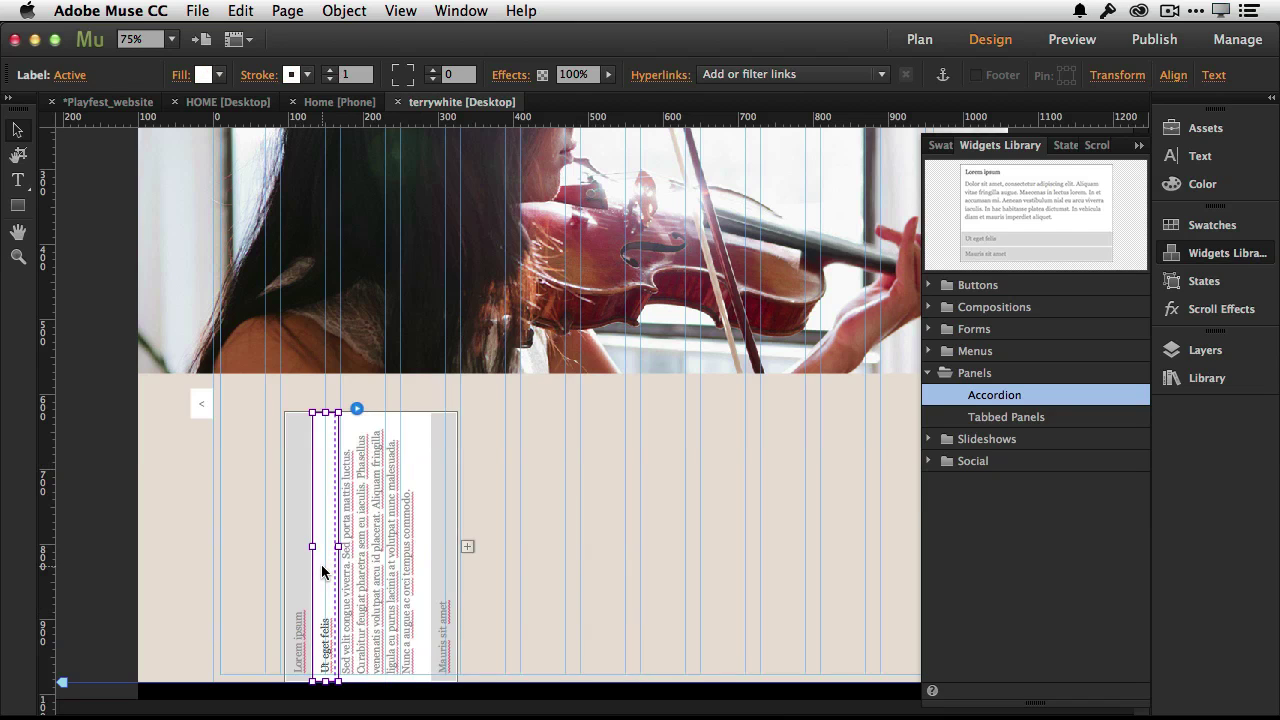
click(441, 577)
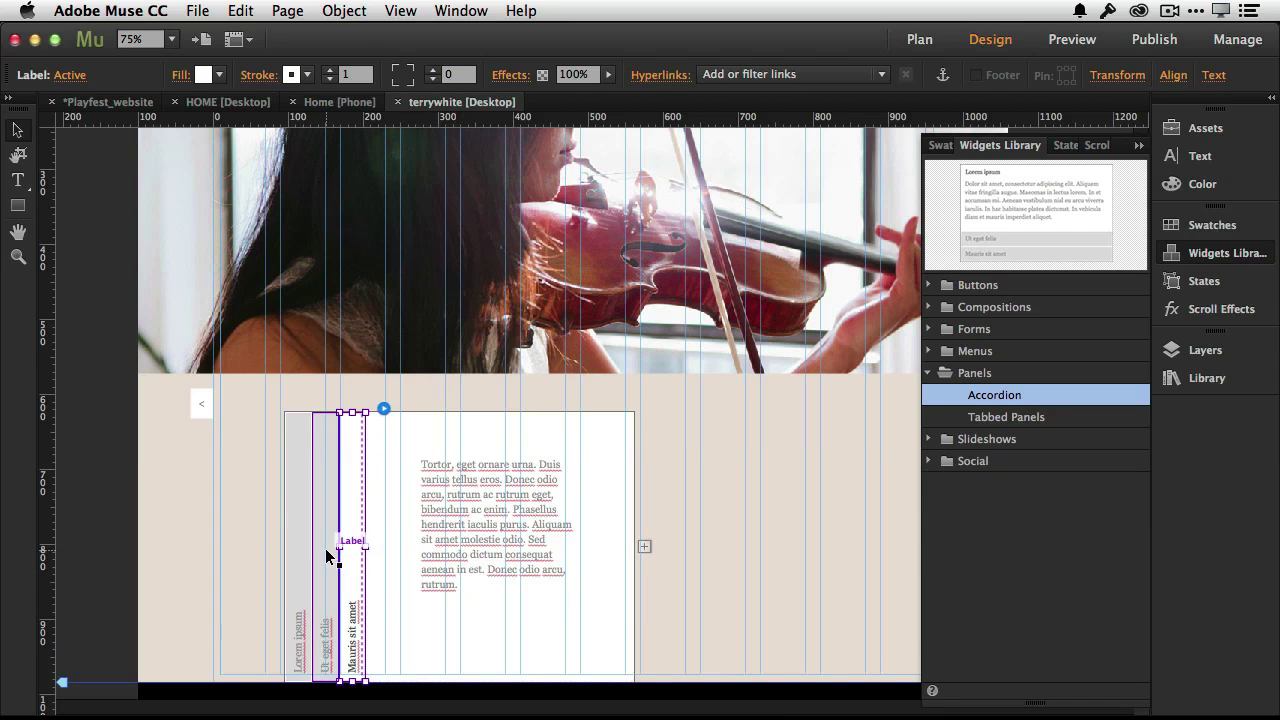
click(357, 542)
click(386, 523)
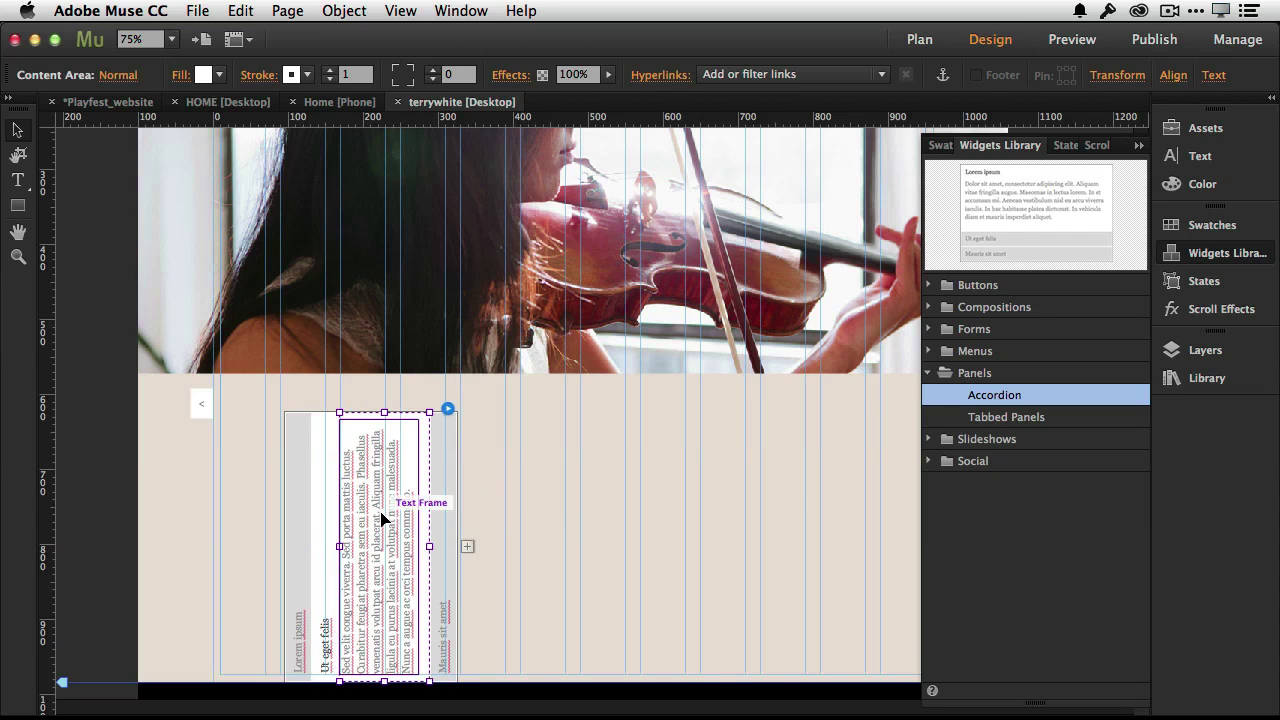
click(393, 510)
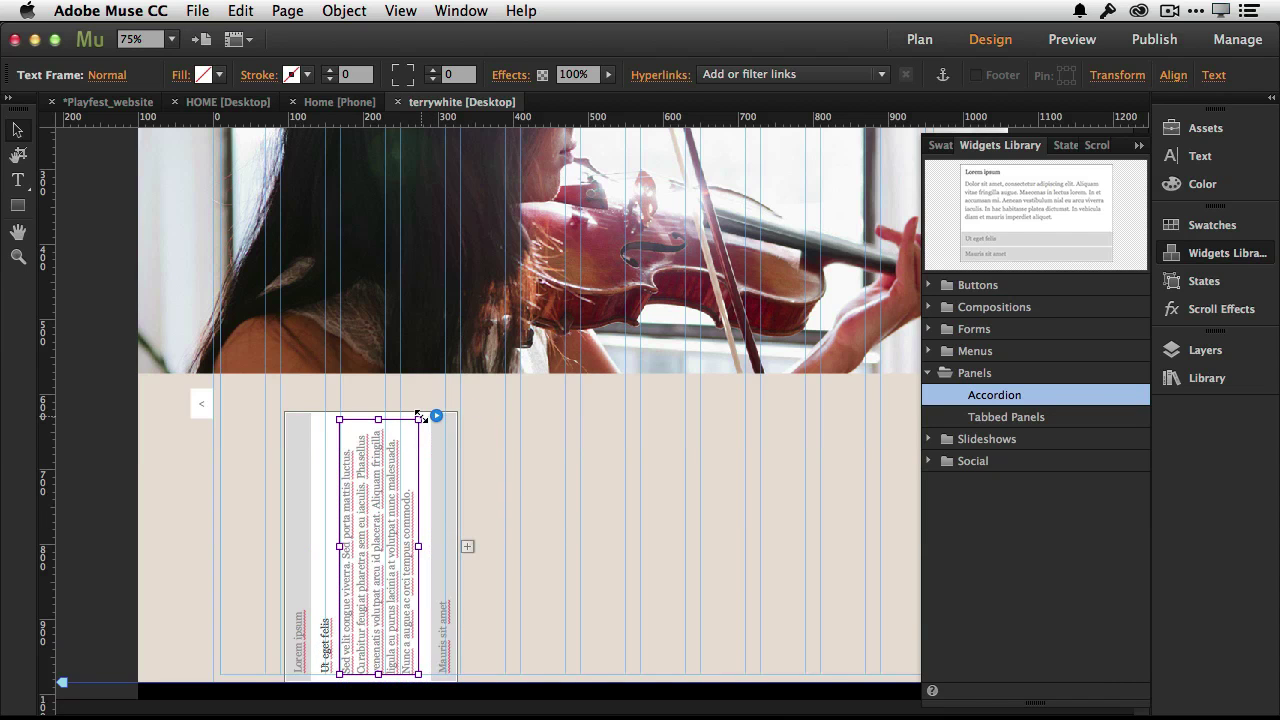
drag(421, 416, 400, 546)
click(523, 596)
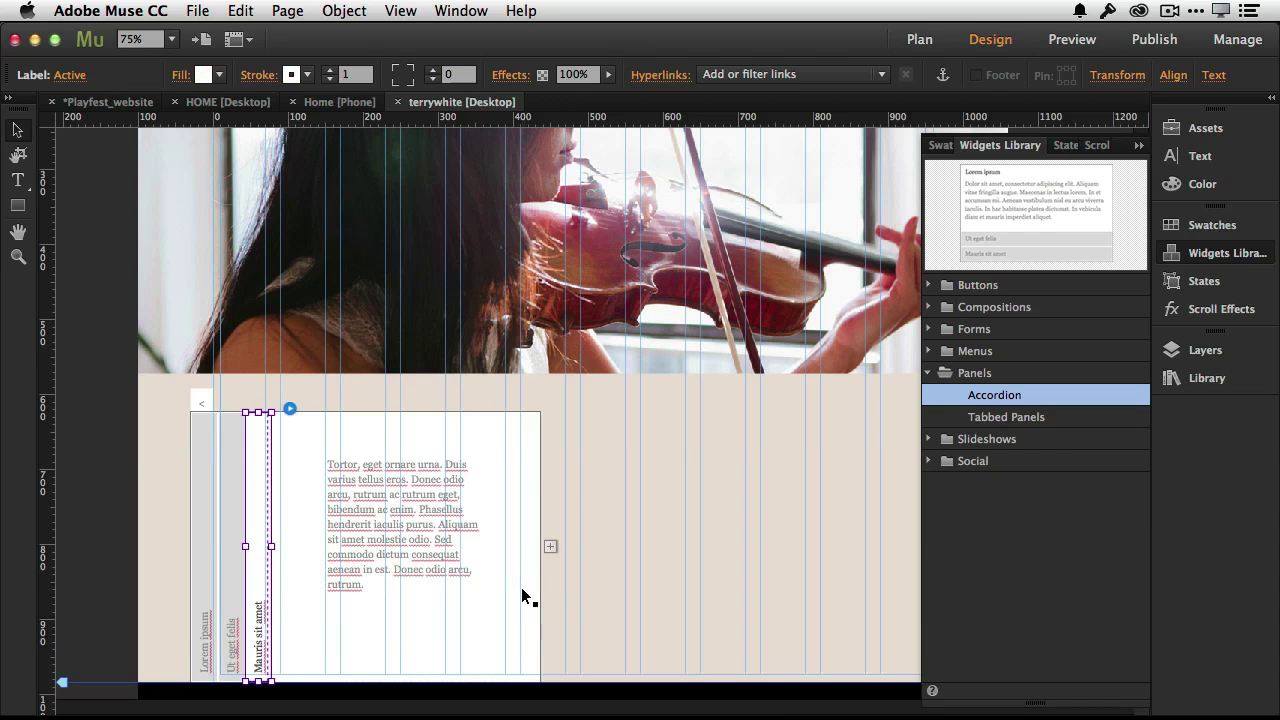
Place a Facebook Comments widget from the Social group right of the accordion and nudge it up.
click(929, 374)
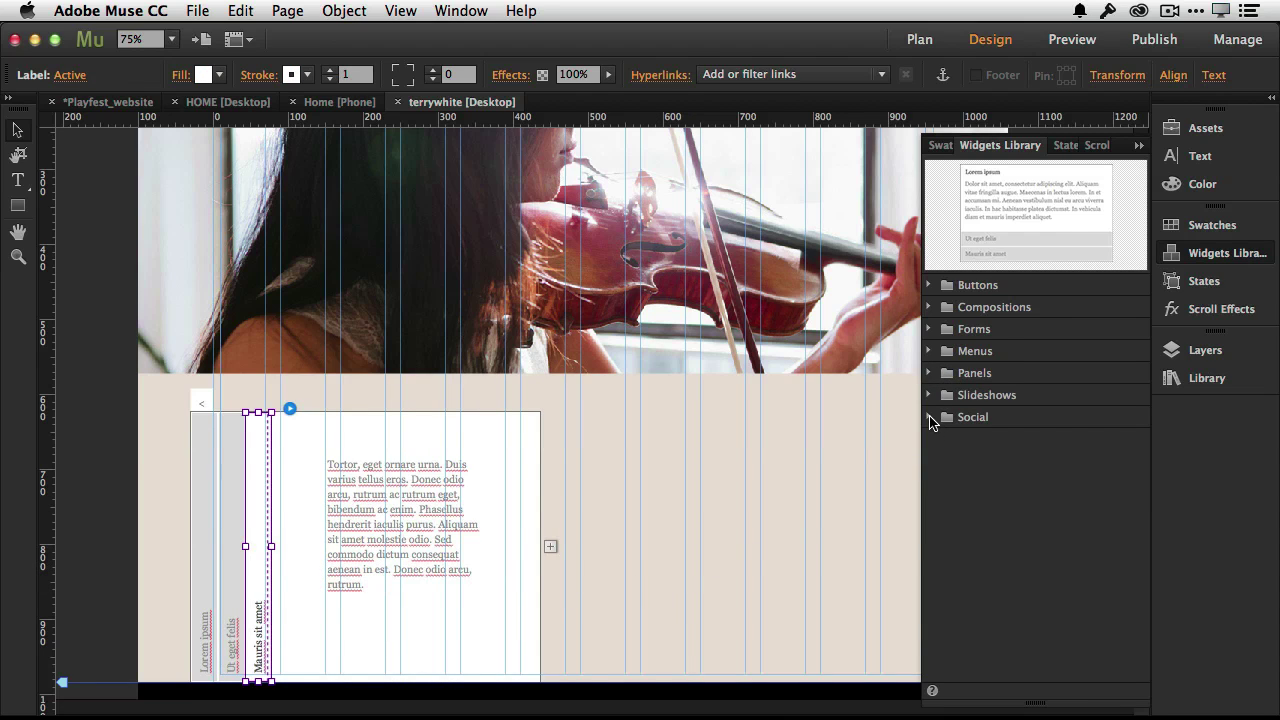
click(929, 421)
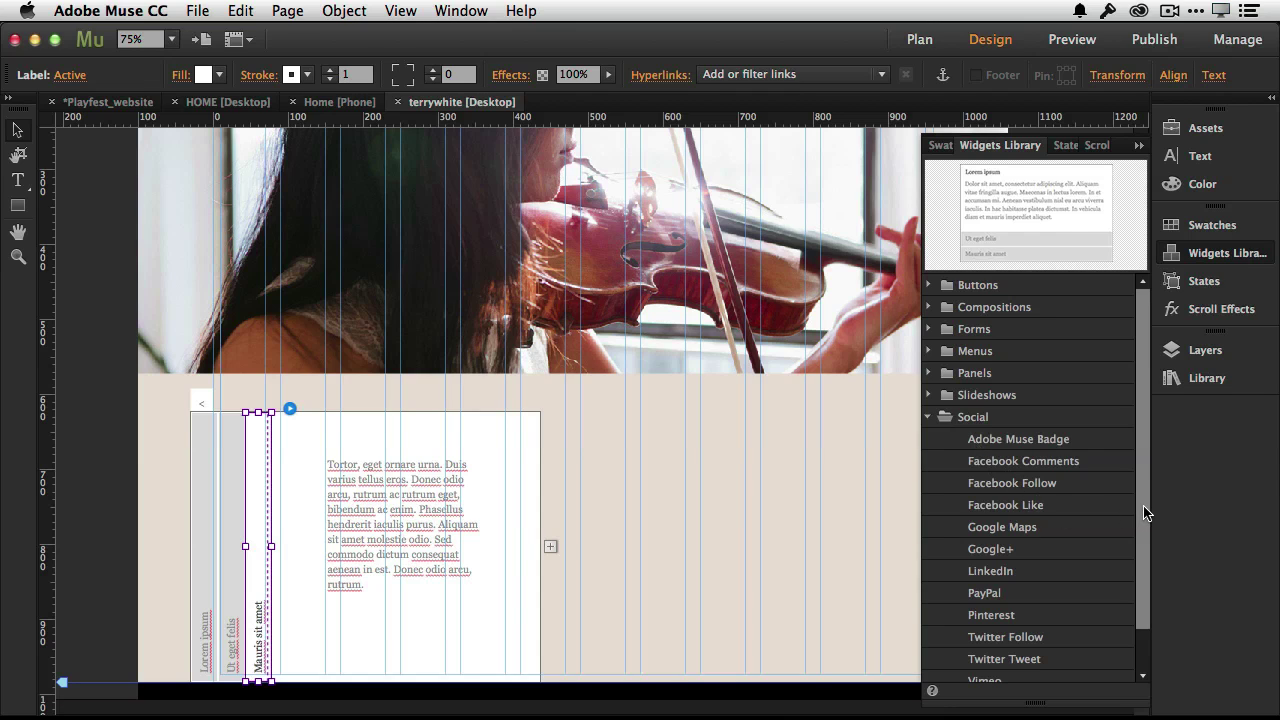
drag(1143, 514, 1146, 555)
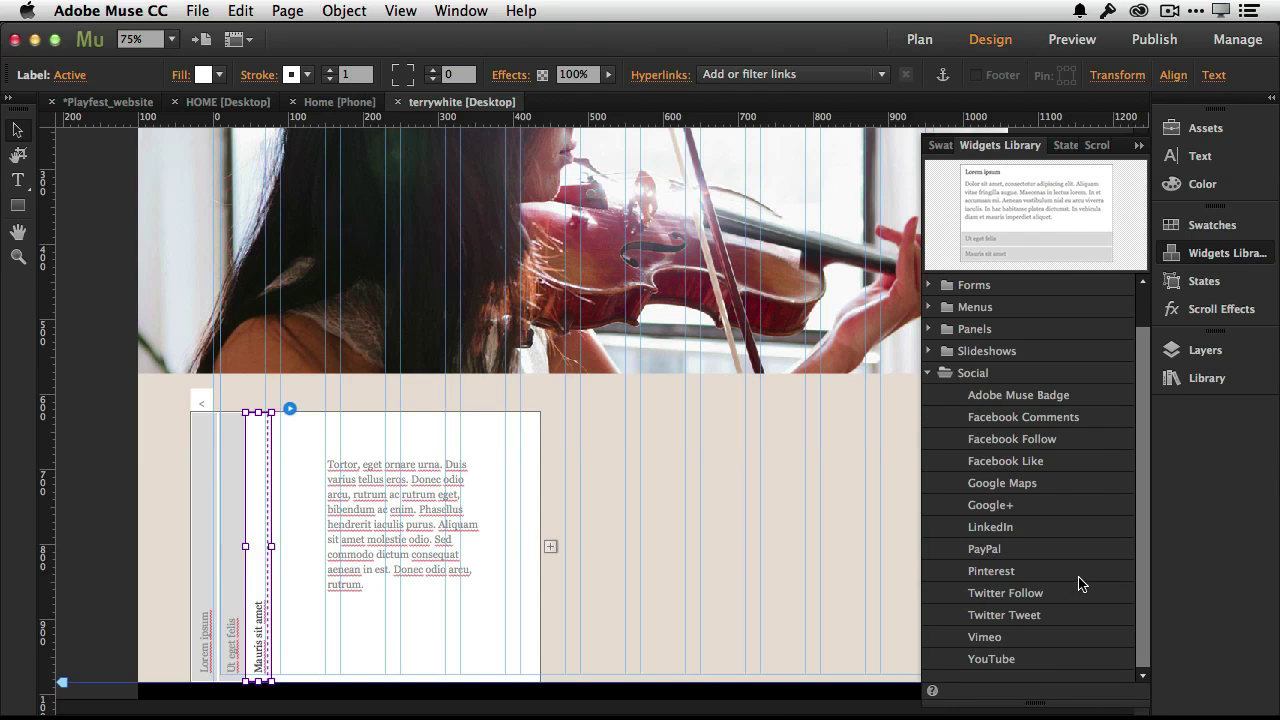
click(994, 421)
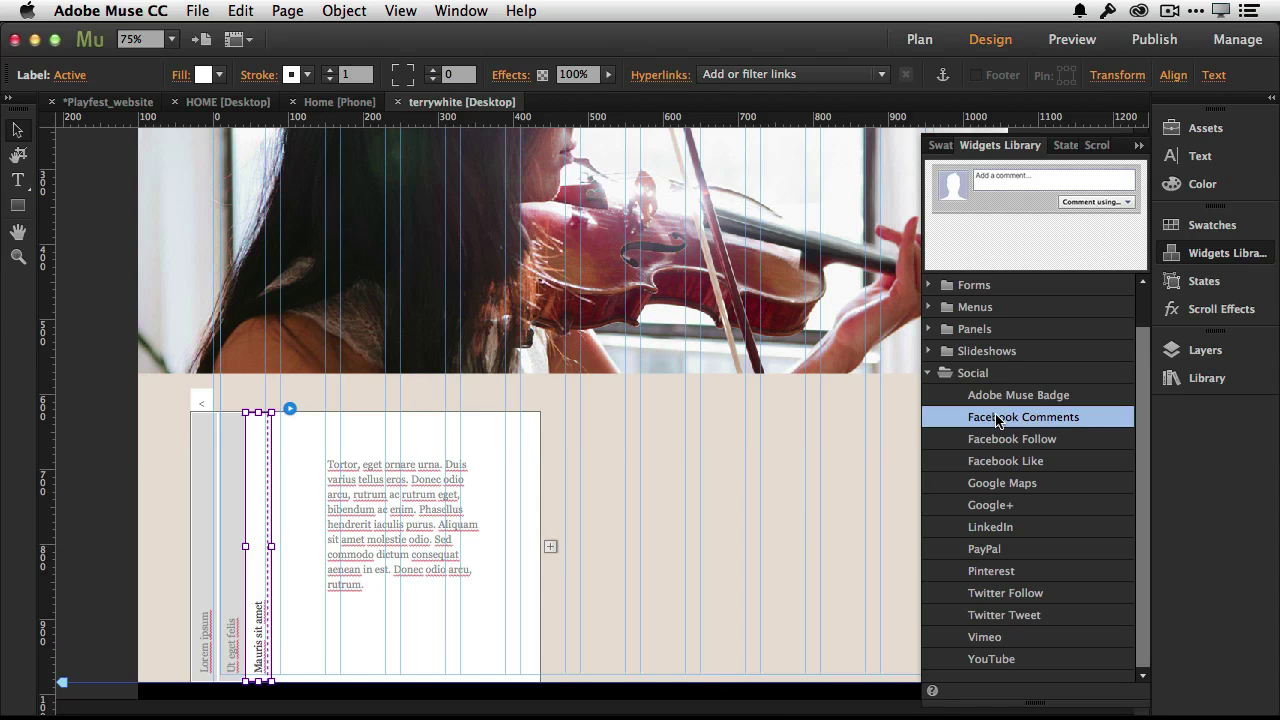
drag(994, 421, 710, 462)
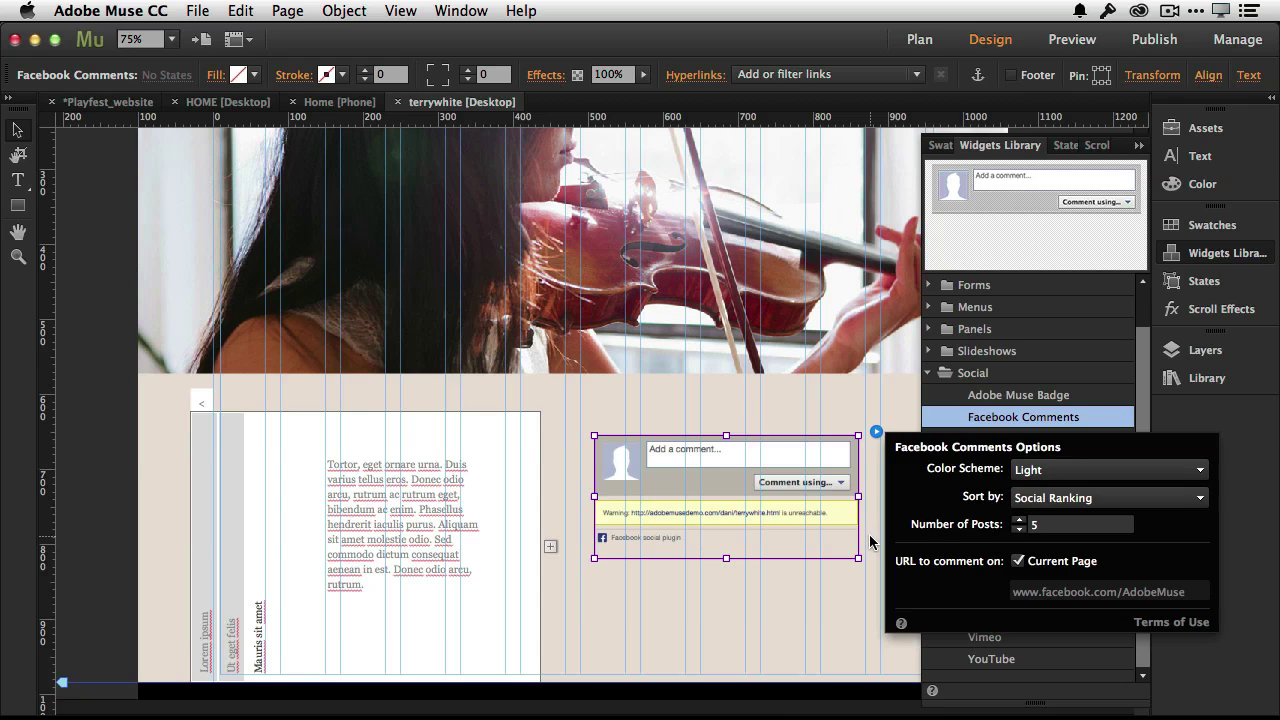
drag(782, 513, 788, 485)
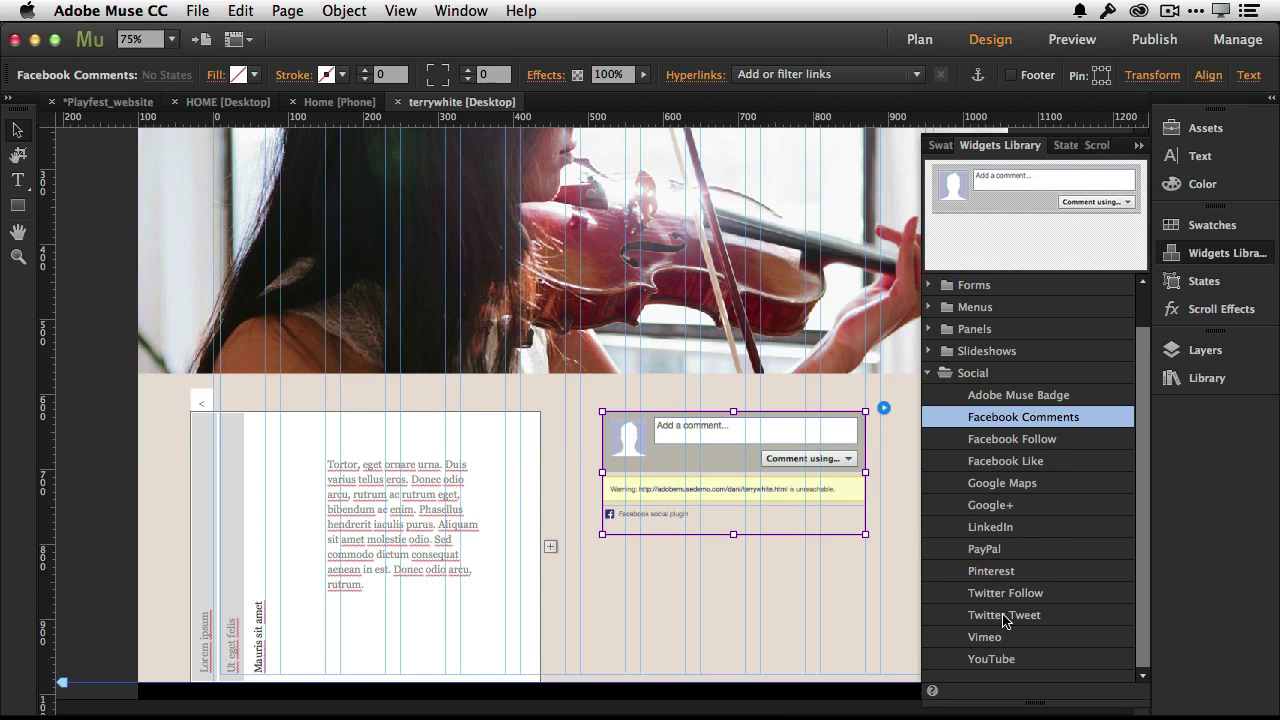
Place a Twitter Tweet button below the comments and replace its Recommend account with your own handle.
drag(1013, 617, 875, 611)
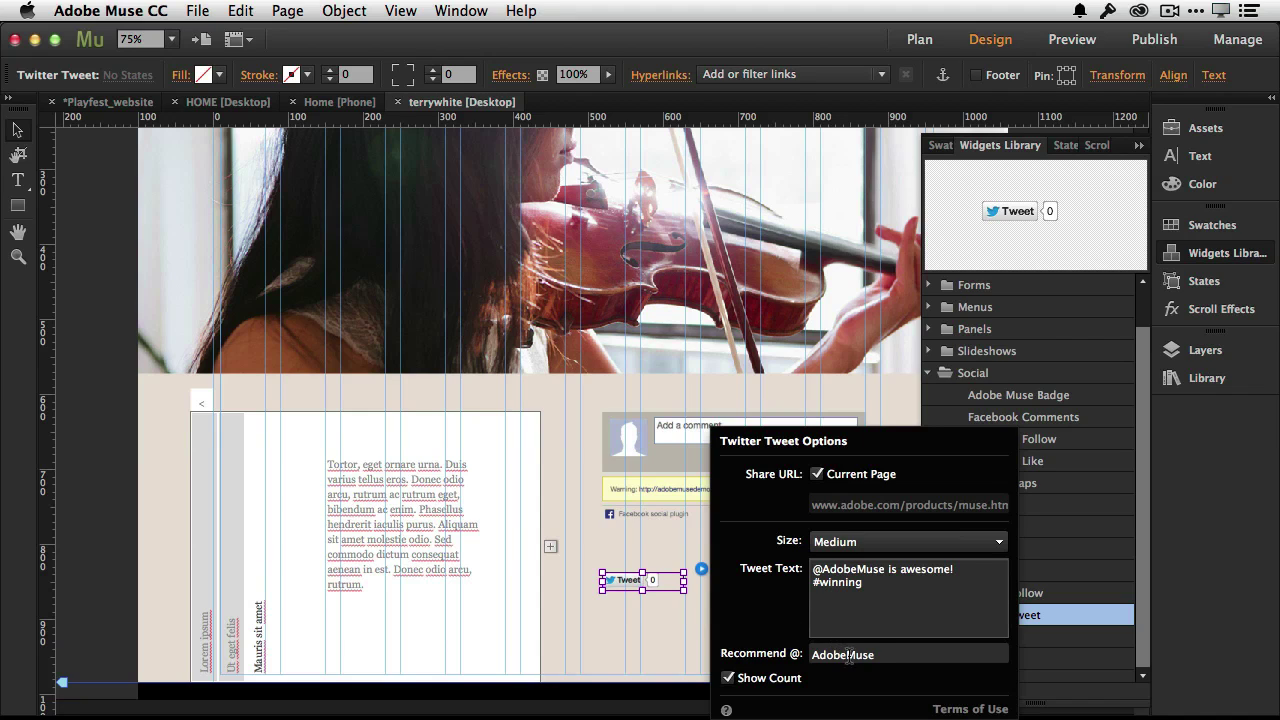
drag(886, 654, 780, 648)
text(TerryLWhite)
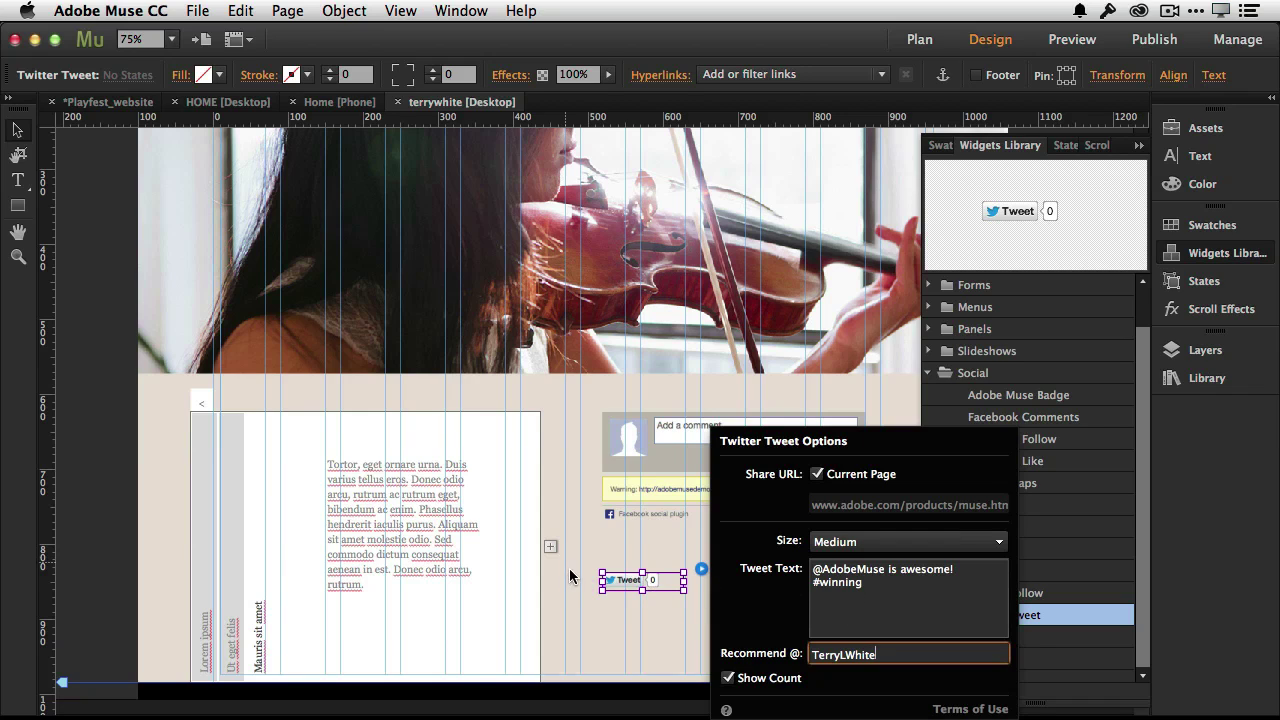
click(577, 572)
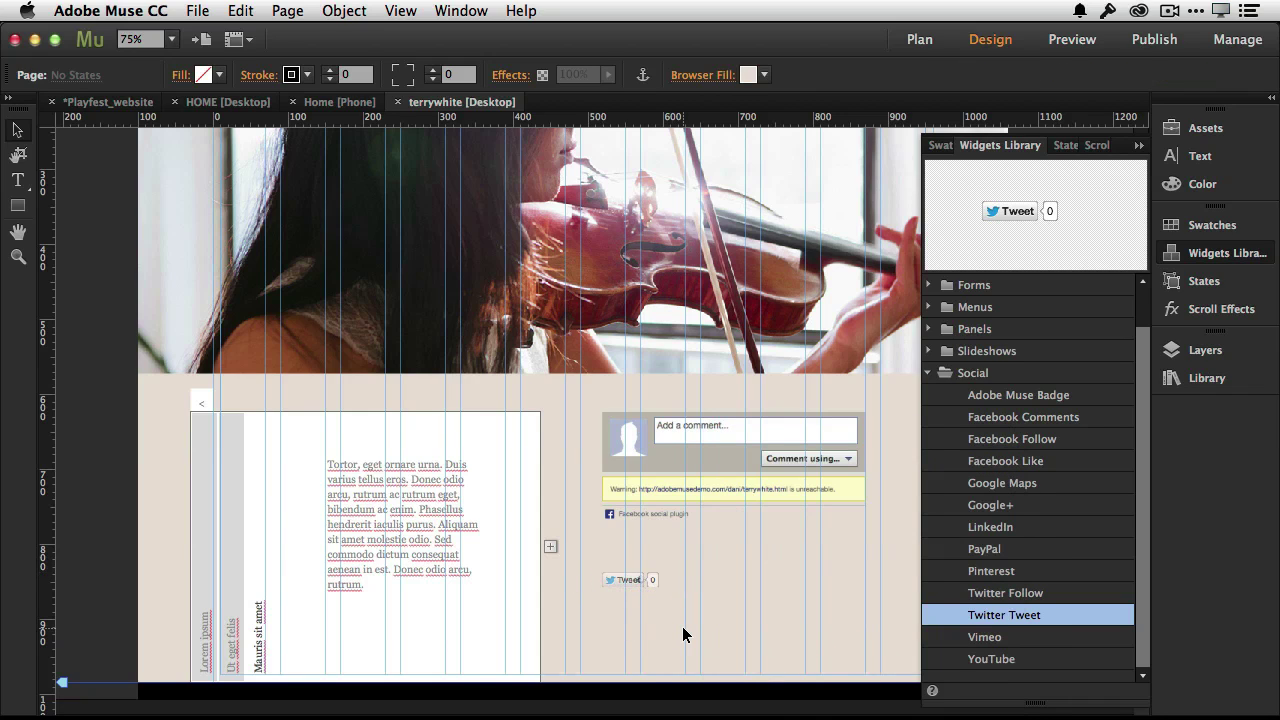
Preview the page, then browse the live Playfest home page and show the ARTISTS drop-down.
key(super+shift+e)
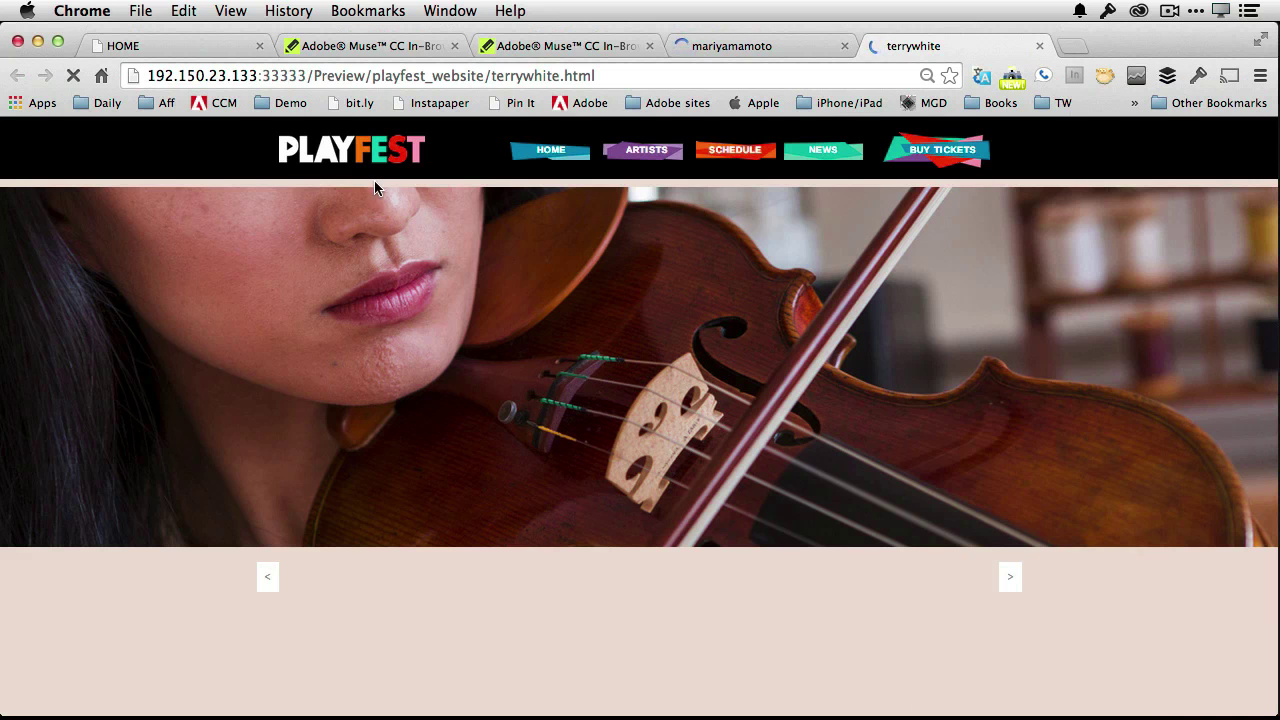
click(127, 48)
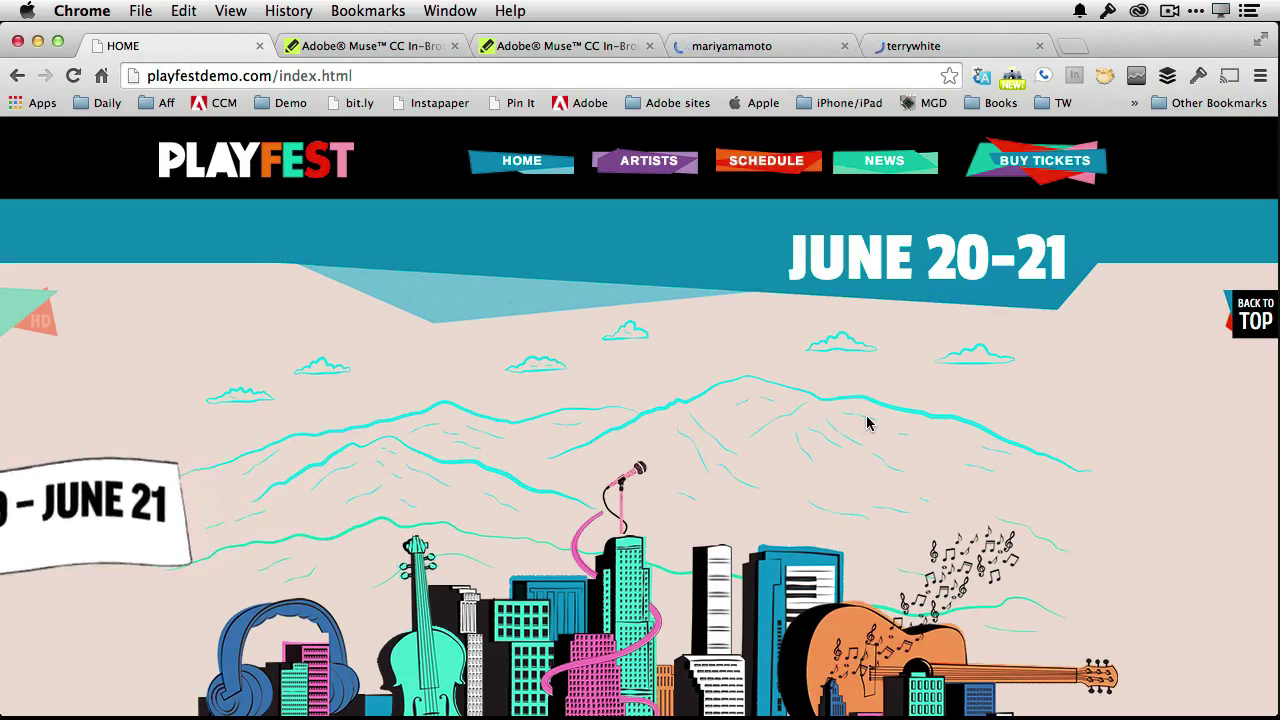
scroll(867, 424, down, 4)
scroll(867, 424, down, 5)
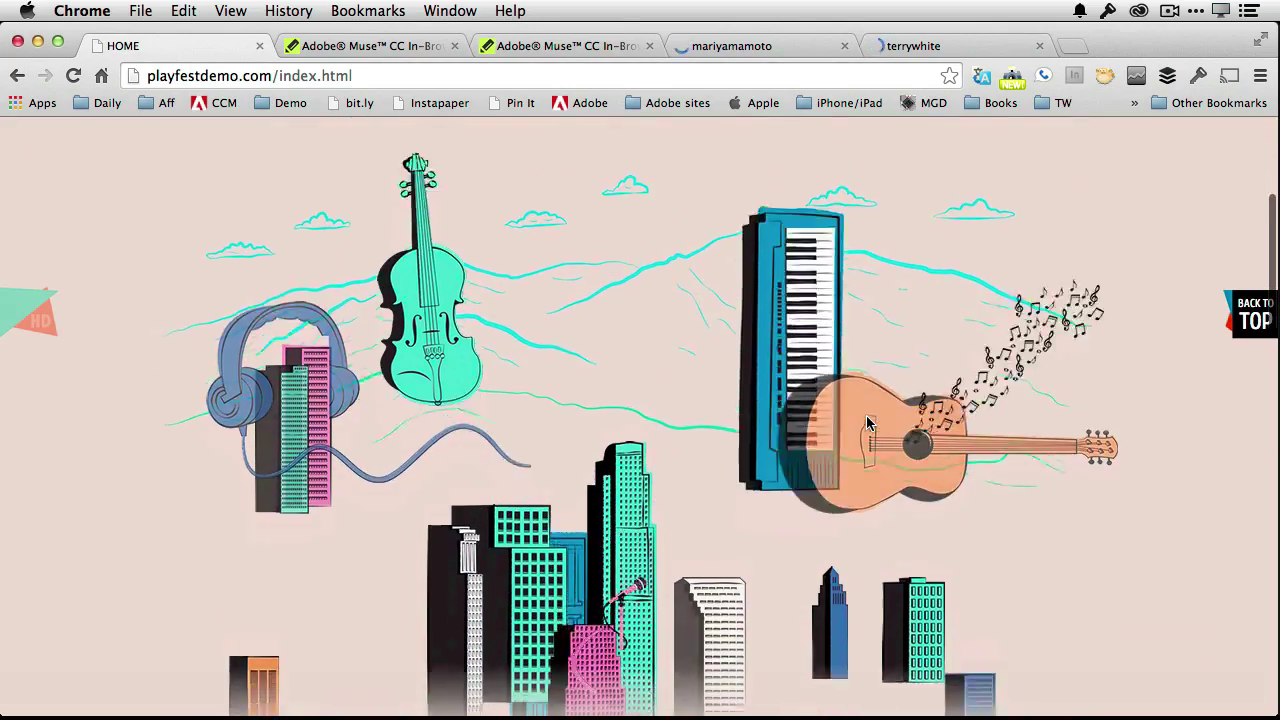
scroll(867, 424, down, 10)
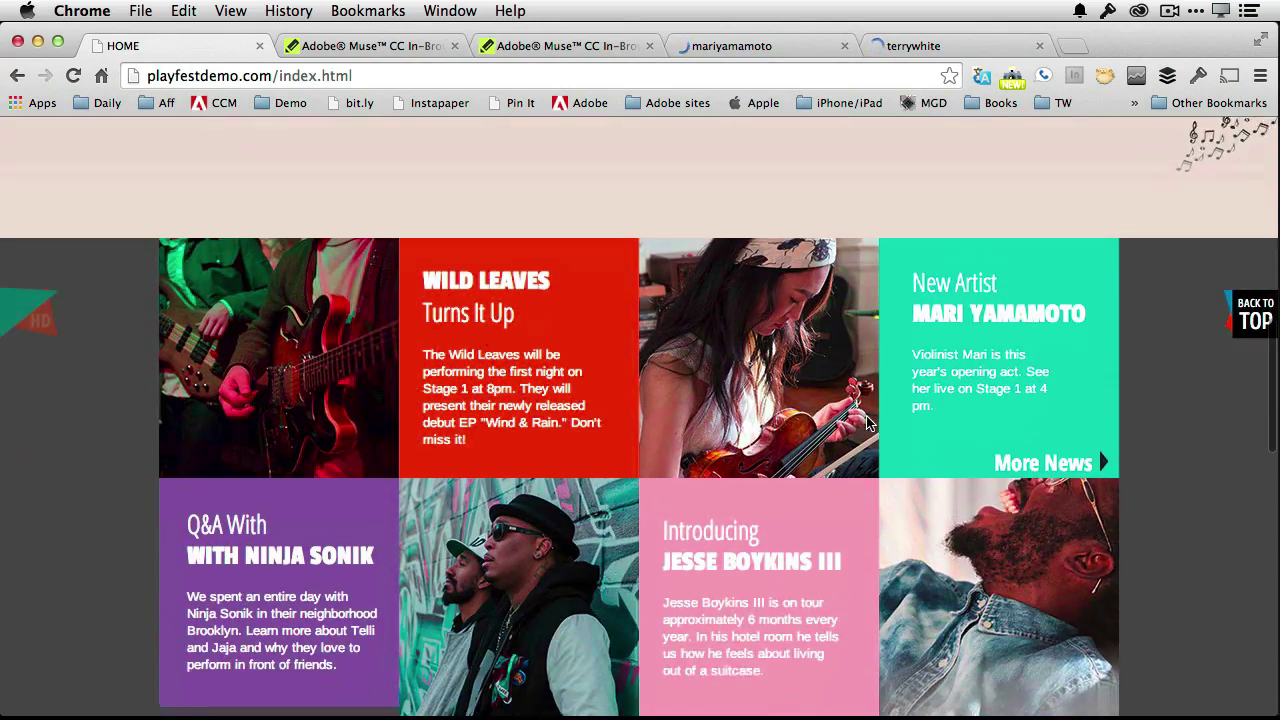
scroll(867, 424, down, 12)
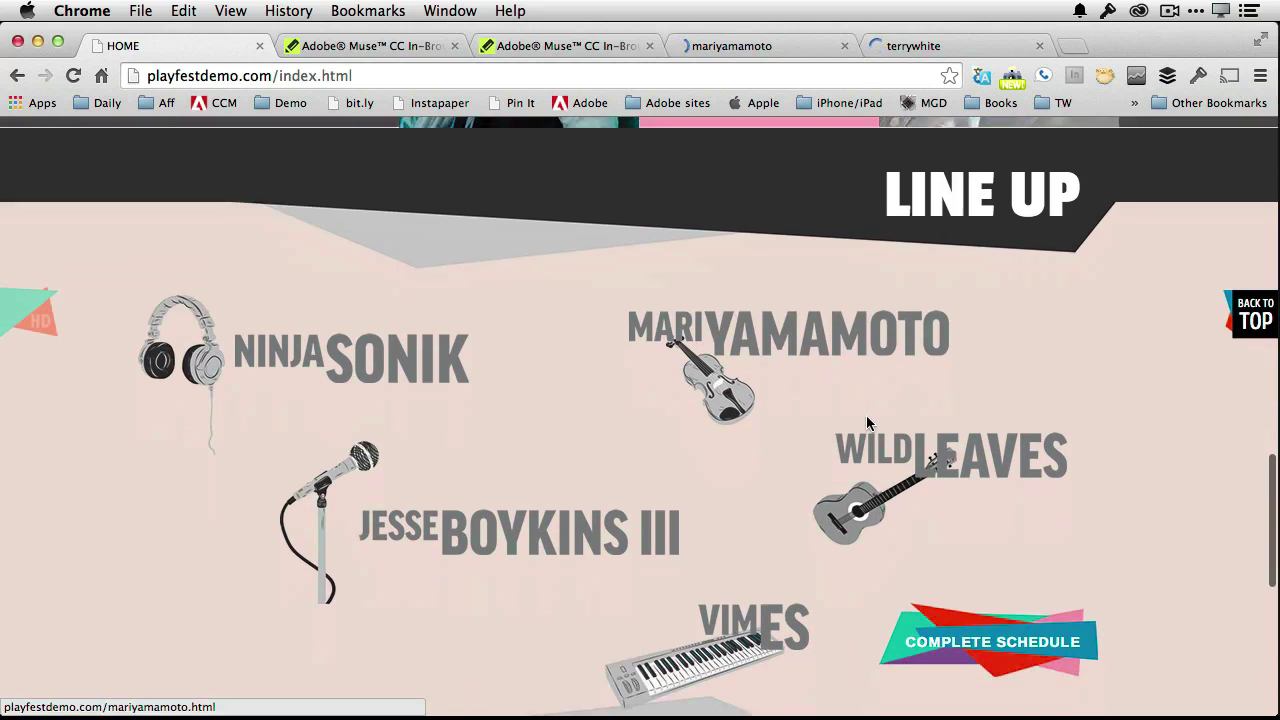
scroll(866, 415, down, 3)
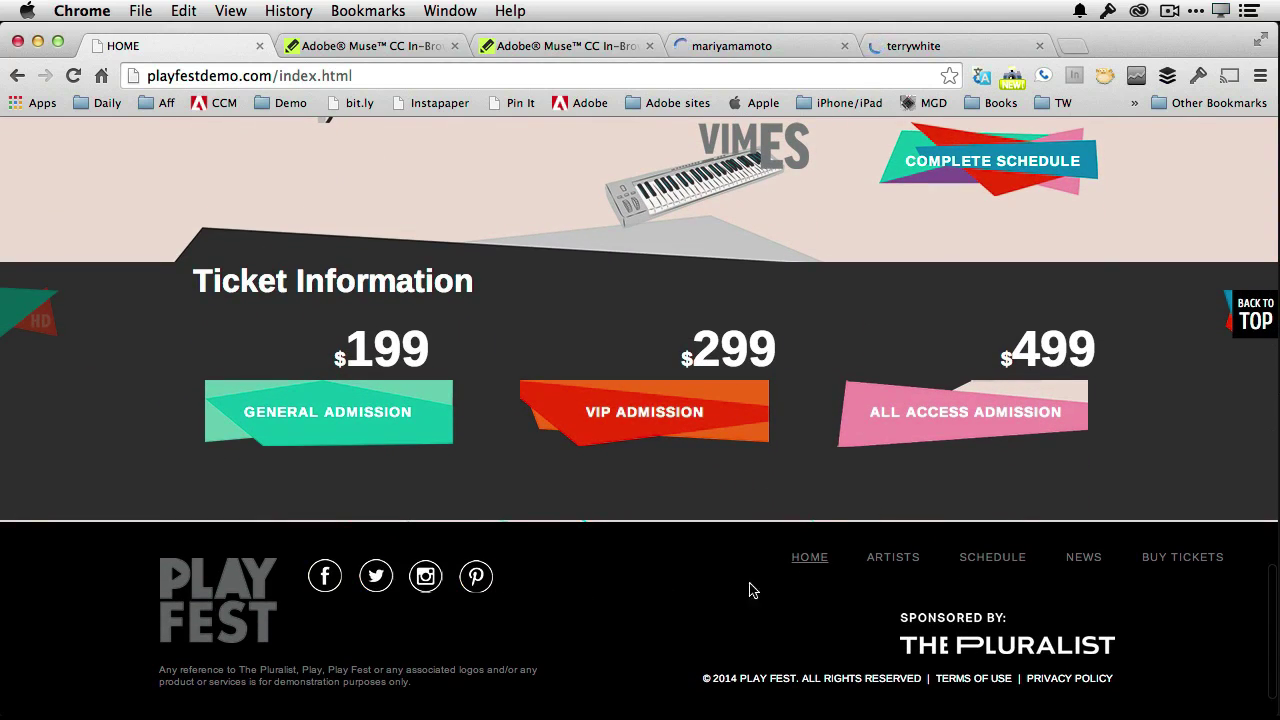
scroll(771, 574, up, 20)
scroll(771, 574, up, 3)
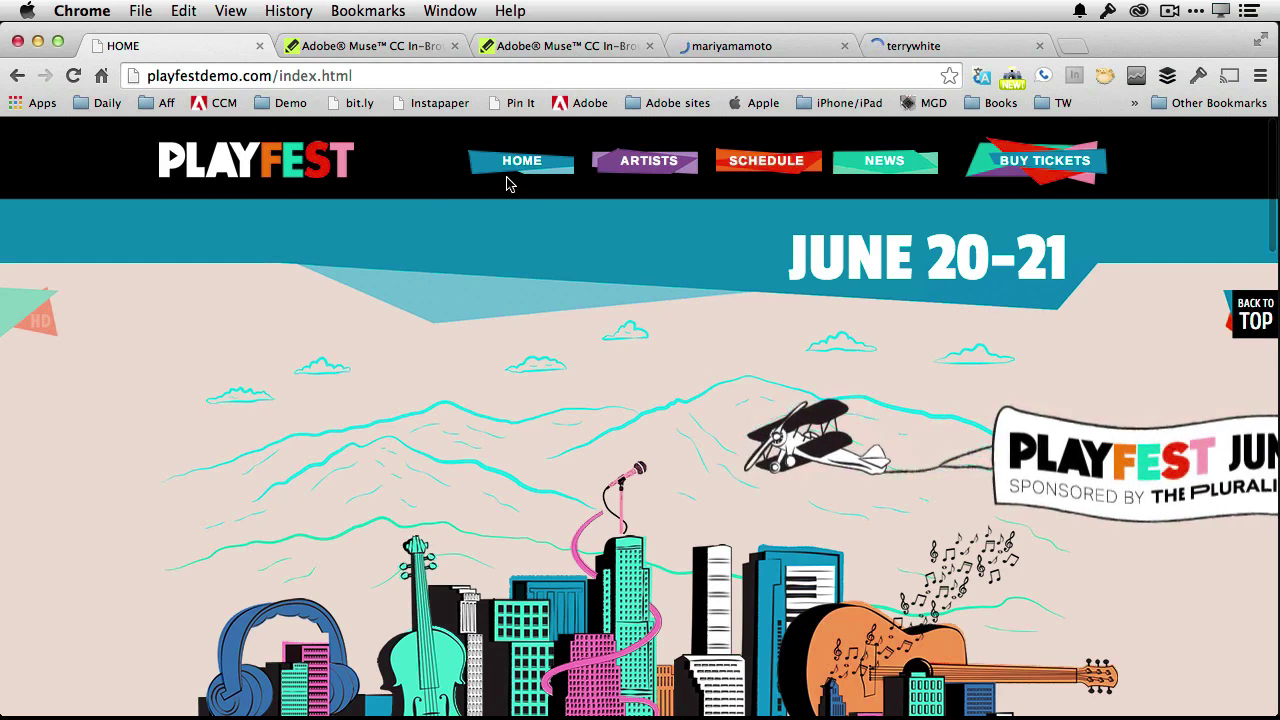
mouse_move(626, 170)
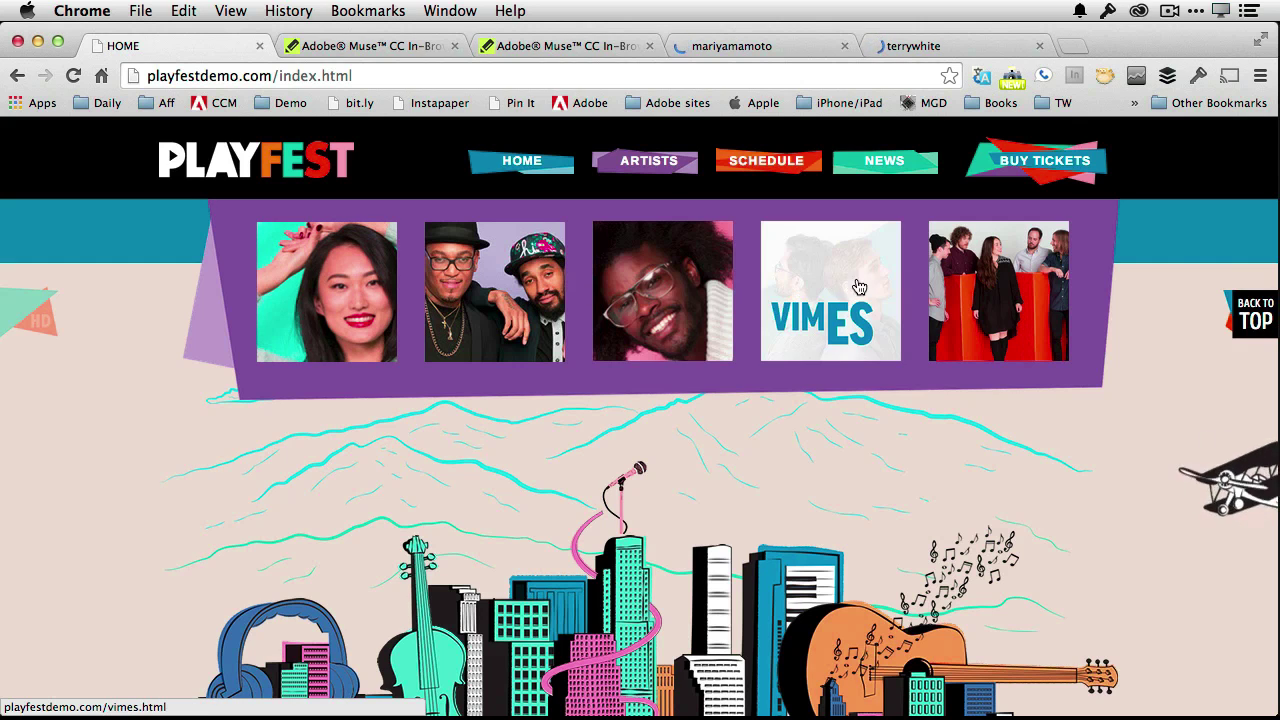
Open the Jesse Boykins page from the ARTISTS menu and scroll through its bio and video.
click(350, 298)
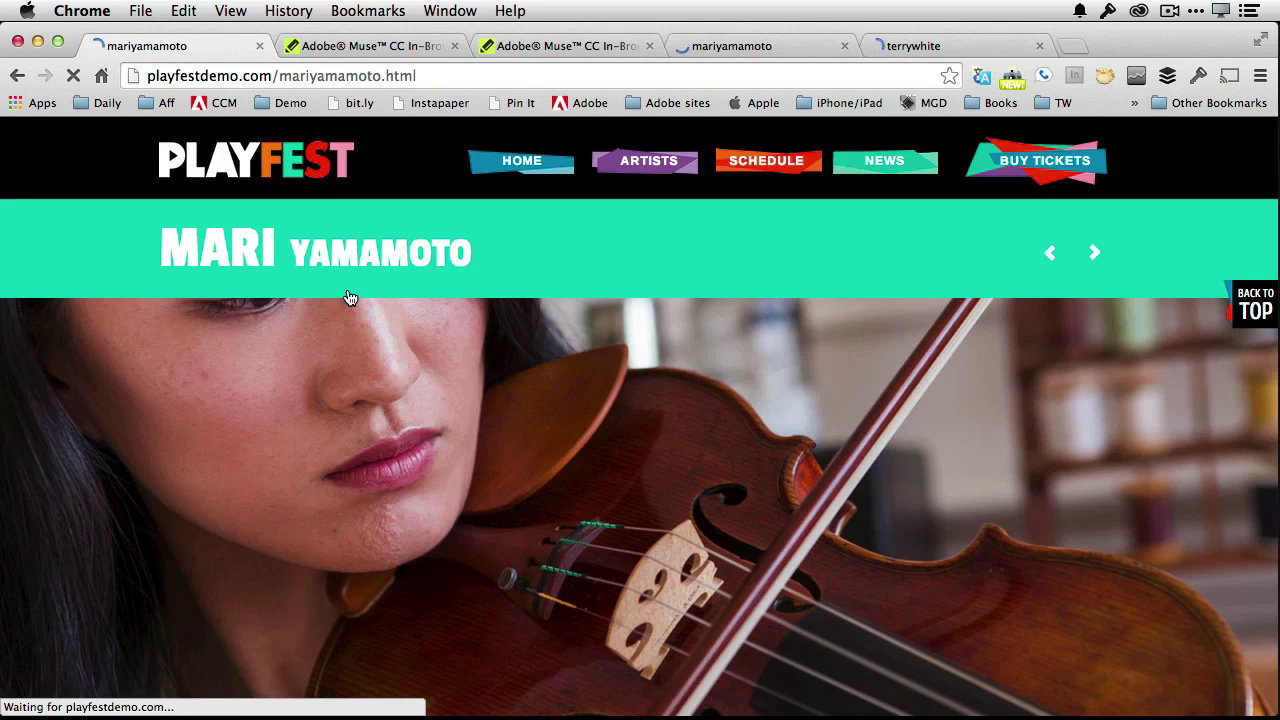
mouse_move(665, 162)
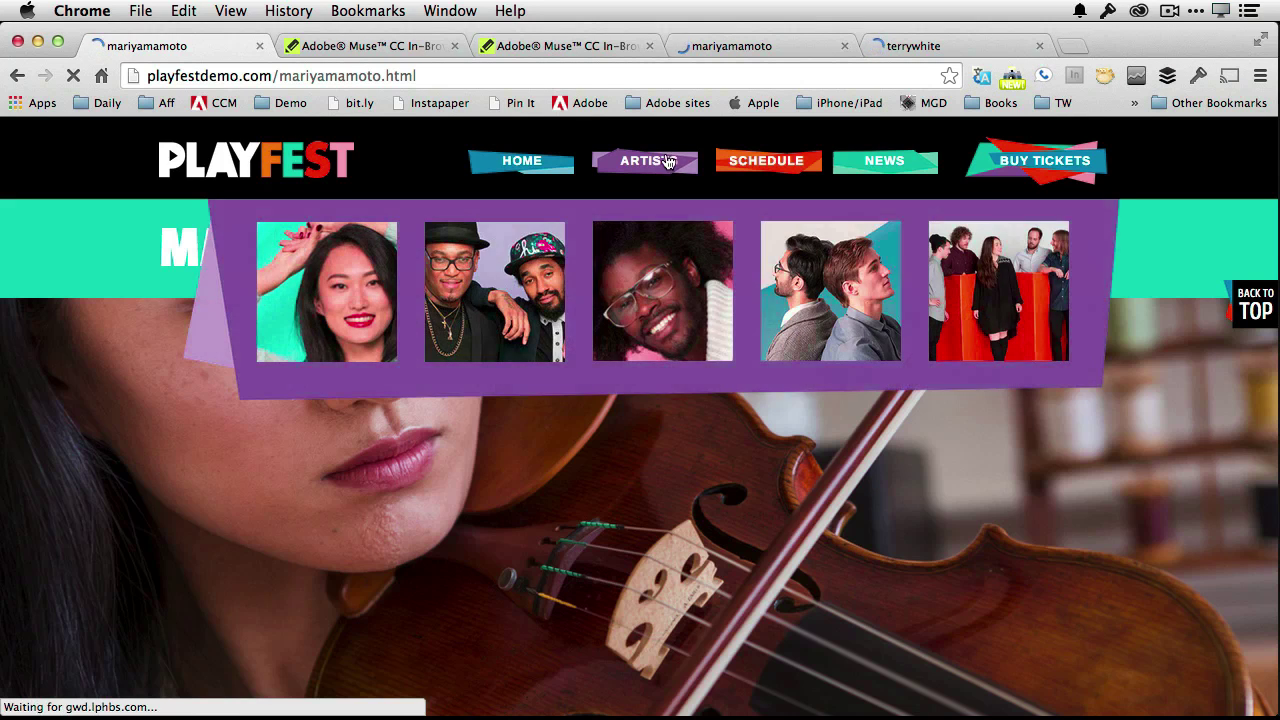
click(657, 270)
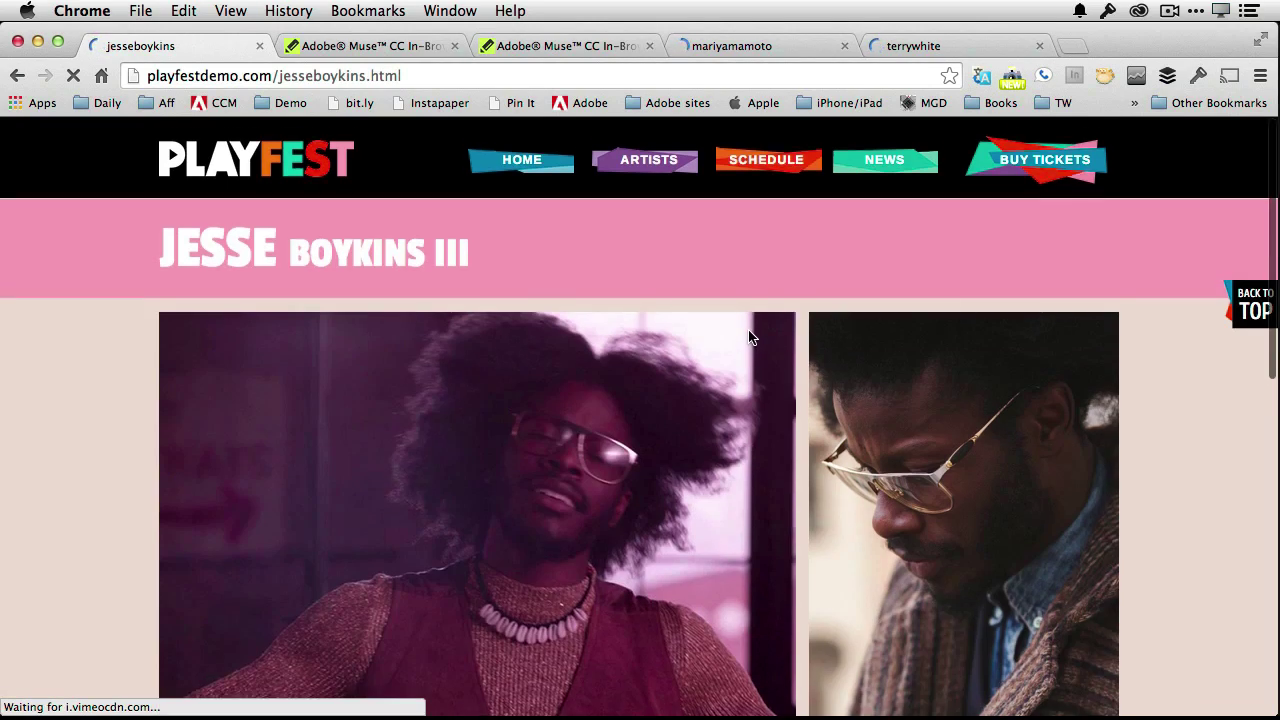
scroll(750, 336, down, 10)
scroll(749, 338, down, 5)
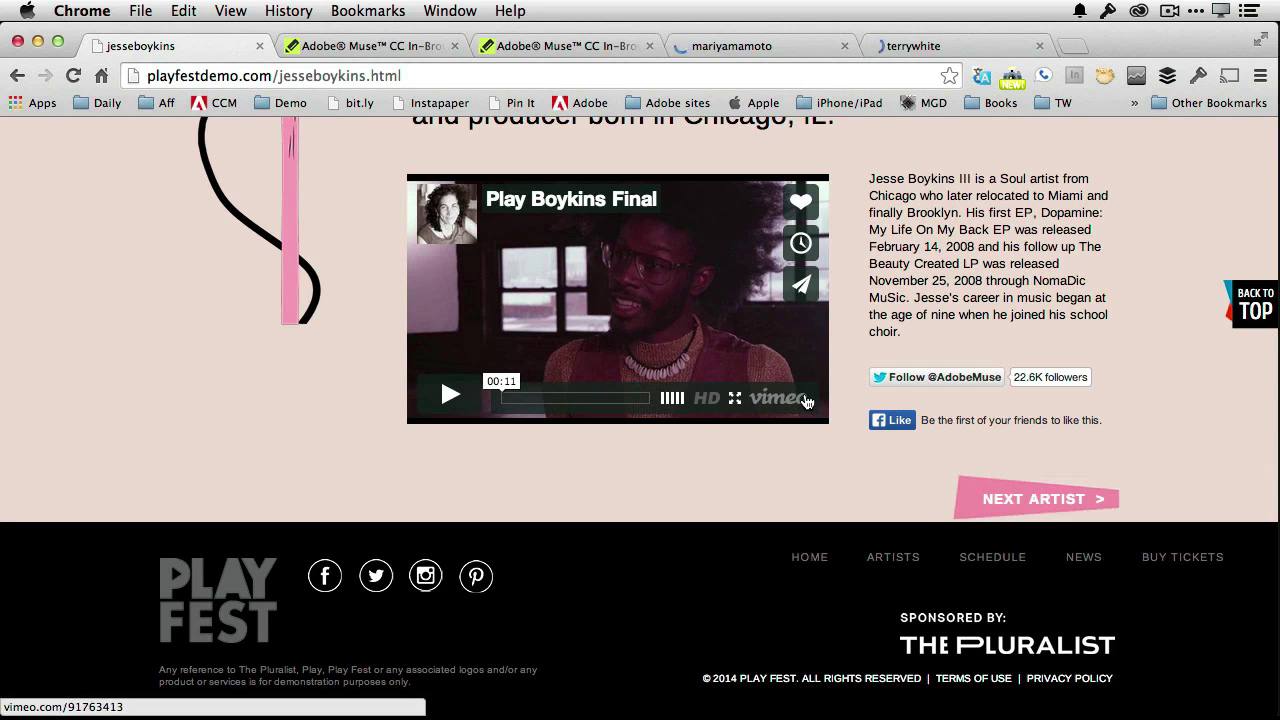
scroll(761, 334, up, 5)
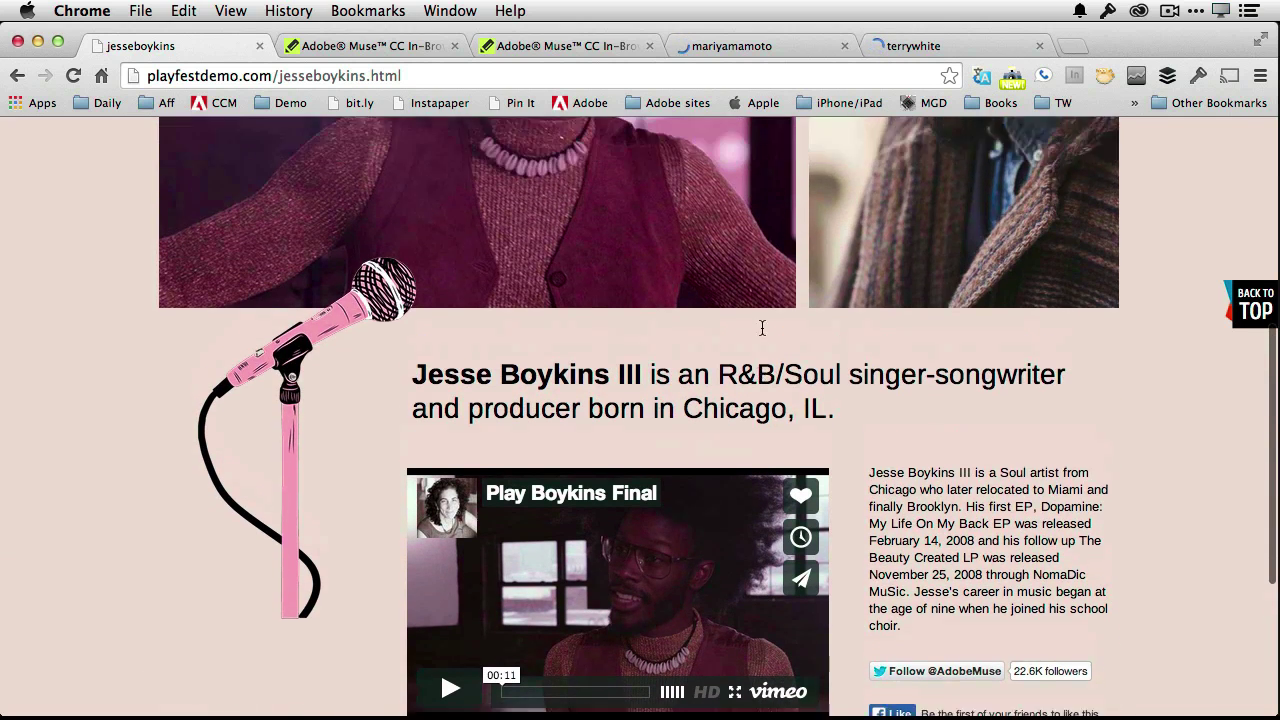
scroll(761, 334, up, 4)
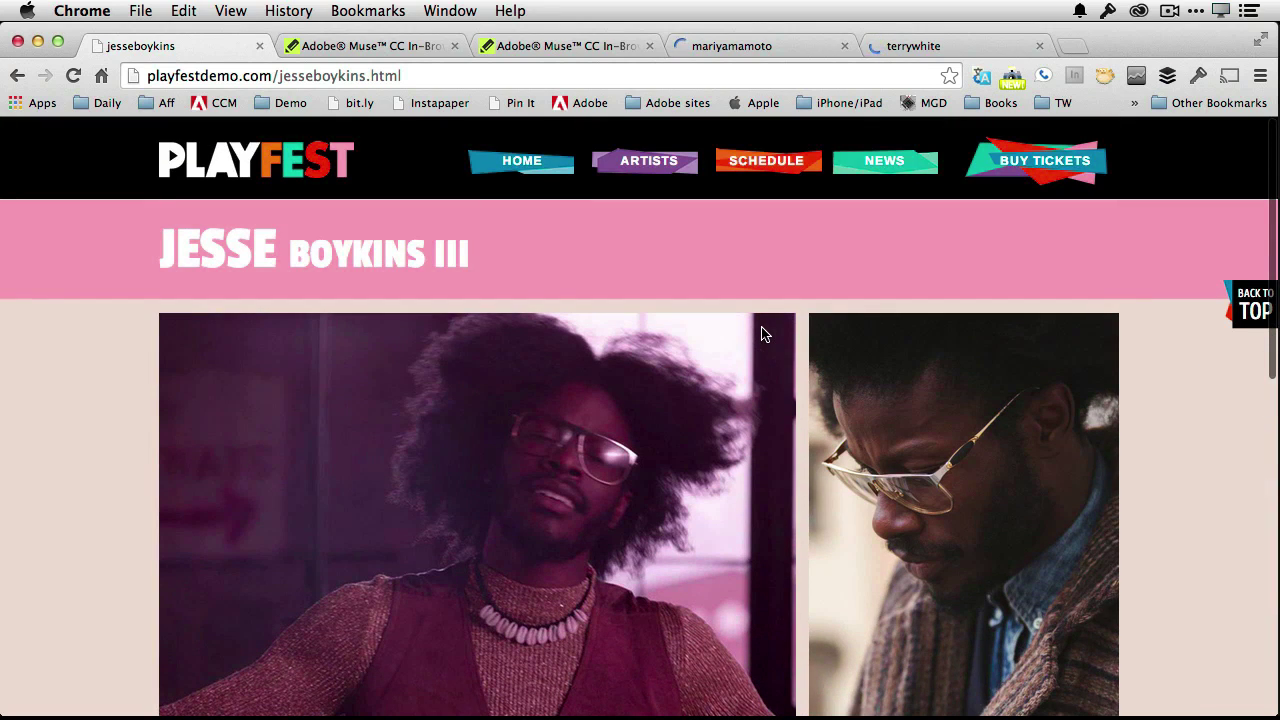
Open the NEWS page and scroll through its Latest News posts, ending back at the top.
click(871, 165)
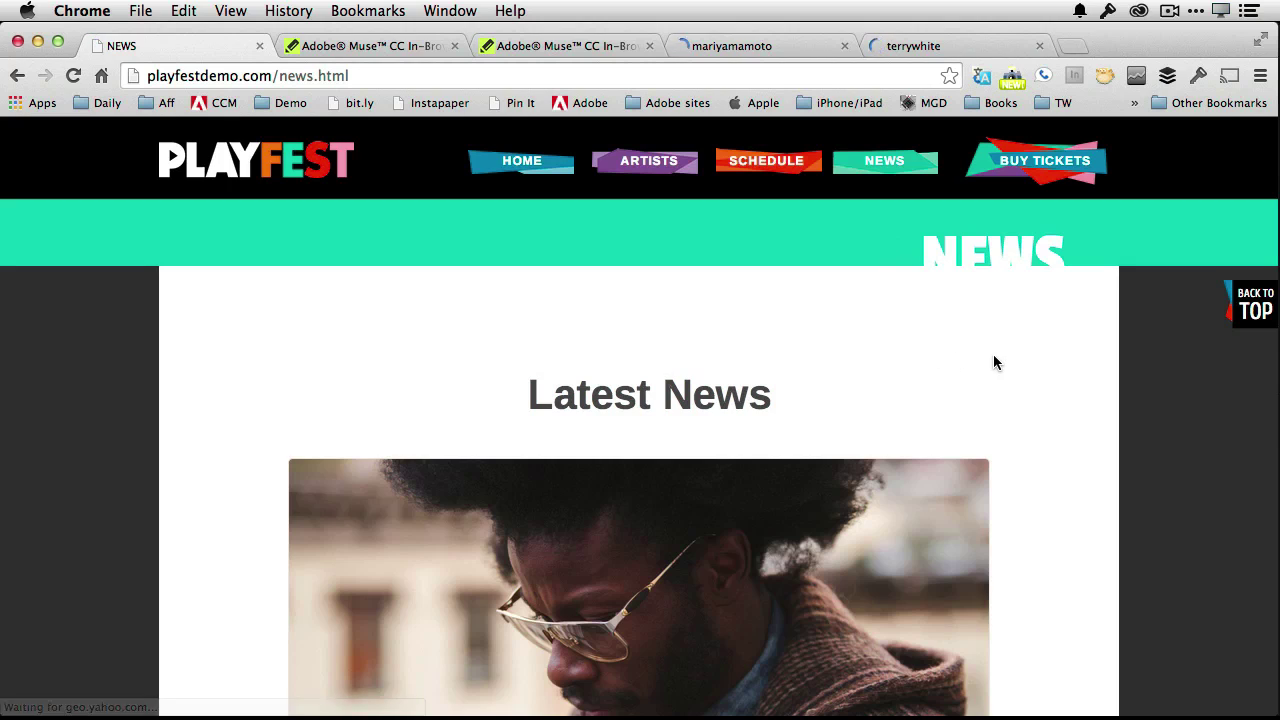
scroll(1004, 363, down, 5)
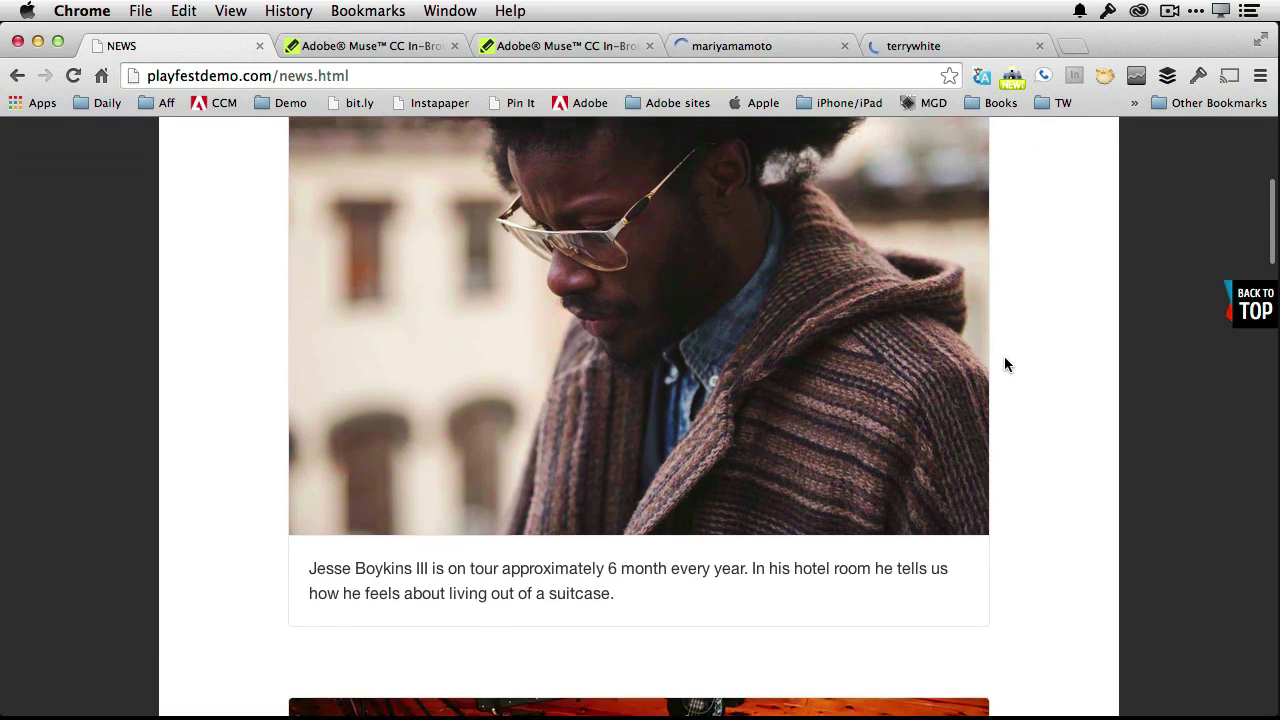
scroll(1005, 364, down, 3)
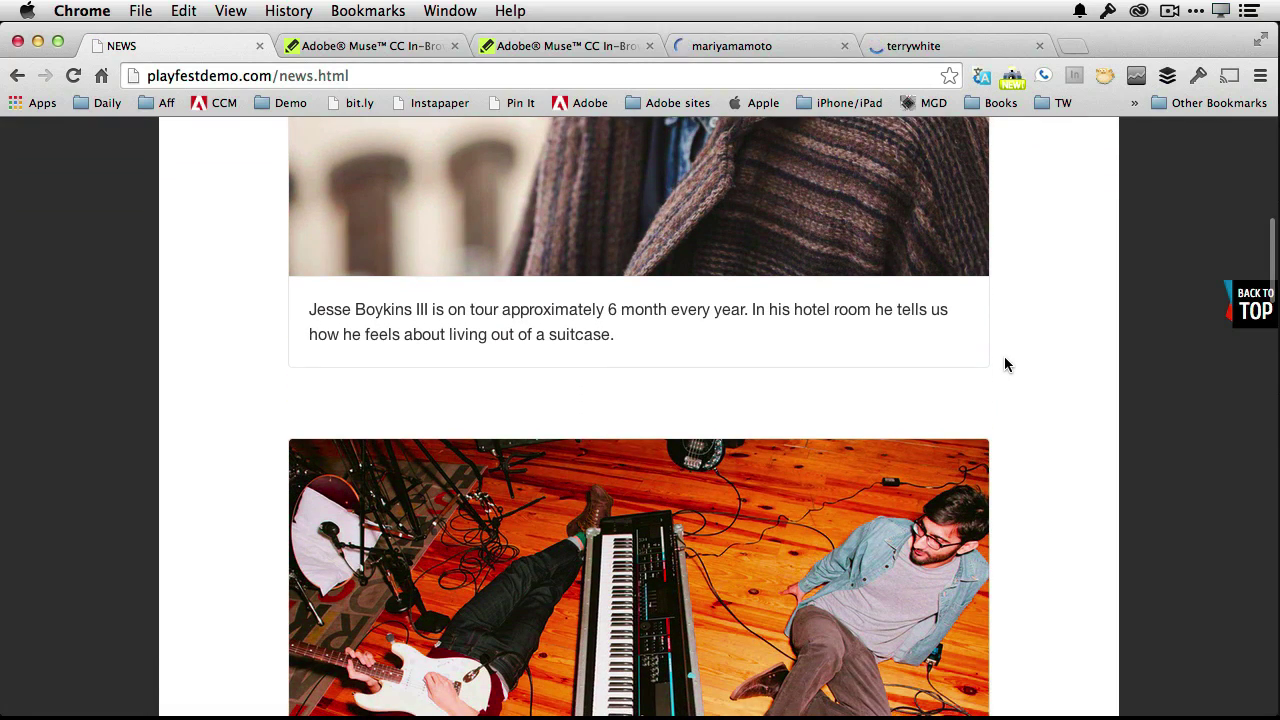
scroll(1004, 363, down, 7)
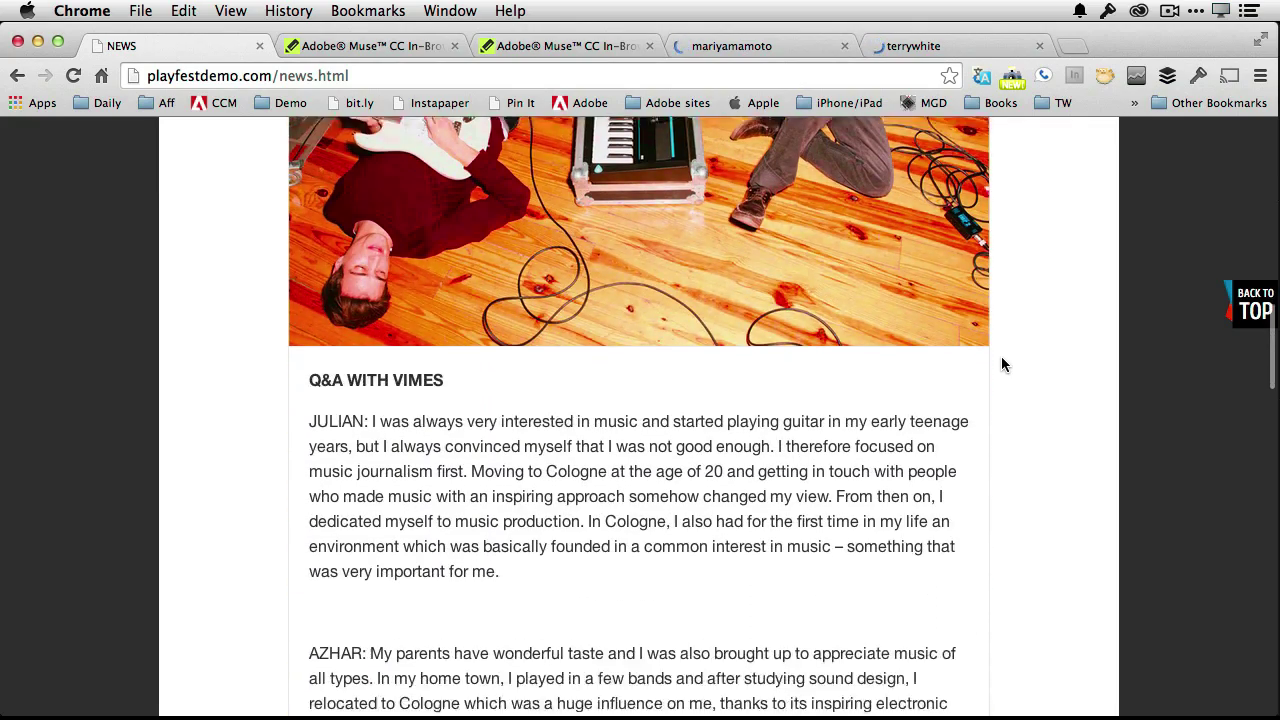
scroll(1004, 365, down, 2)
scroll(1004, 365, up, 9)
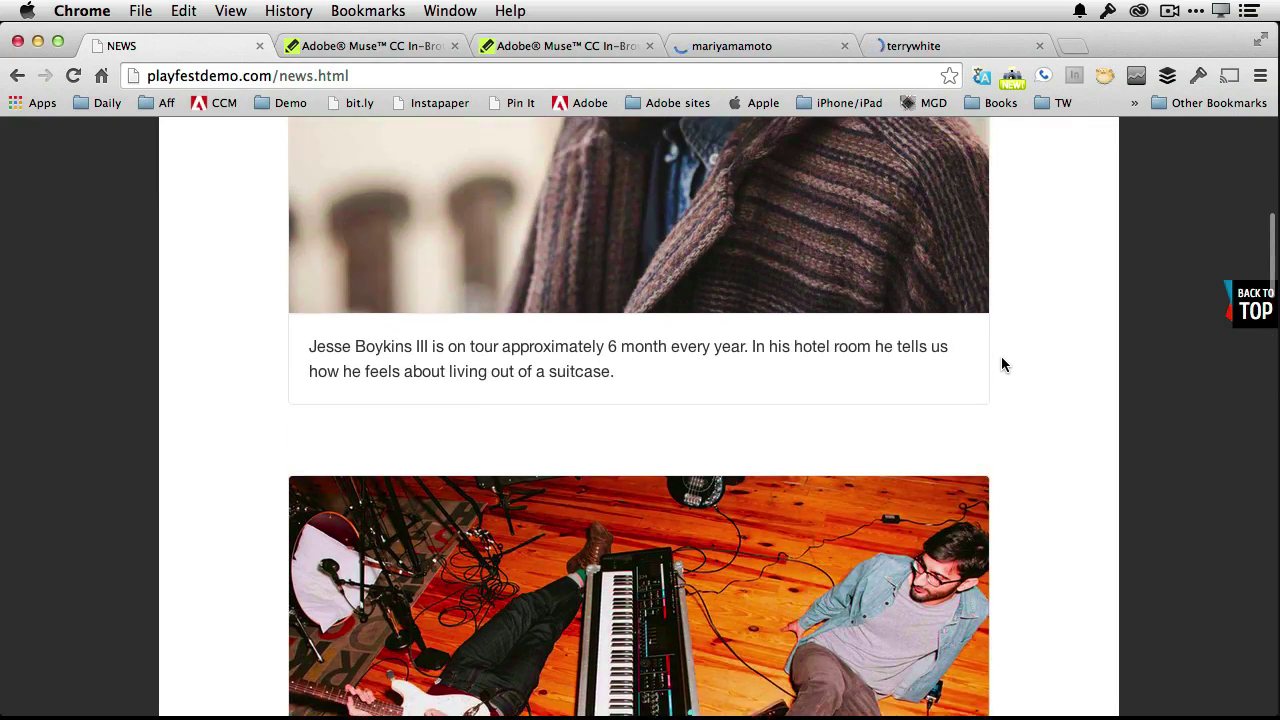
scroll(1001, 365, up, 3)
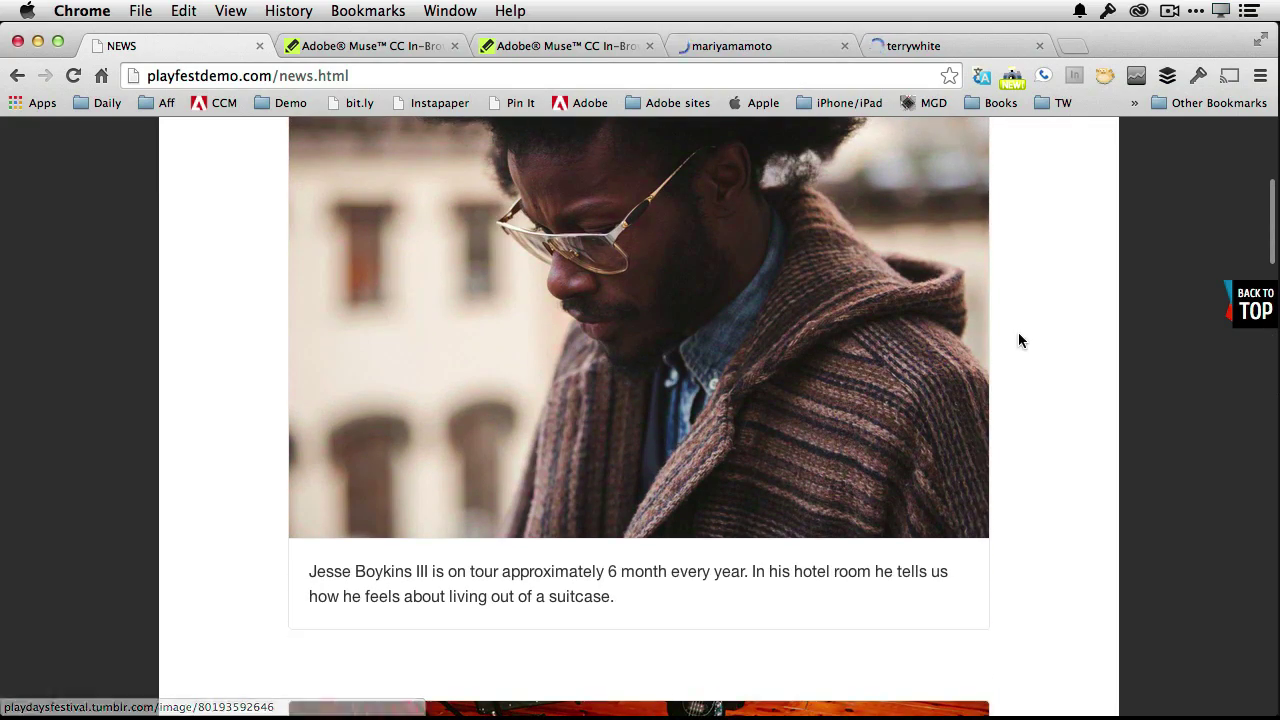
scroll(1020, 340, up, 5)
scroll(1020, 340, down, 5)
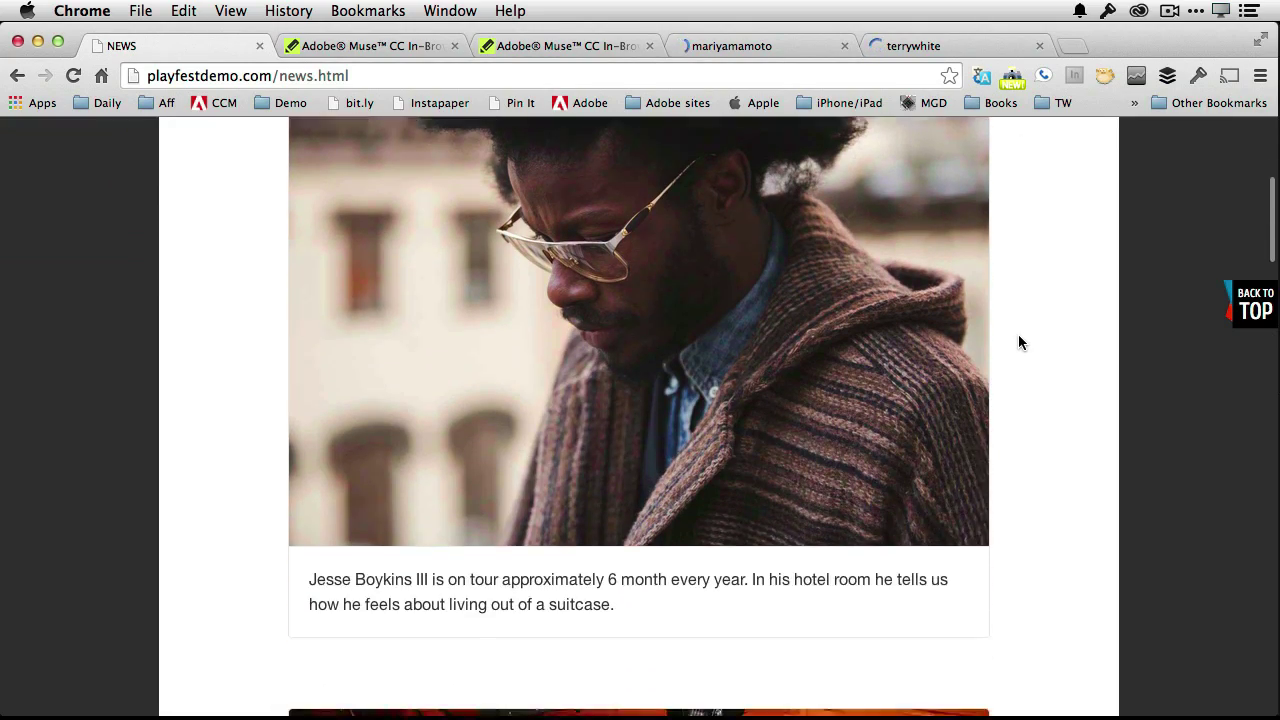
scroll(1017, 343, down, 7)
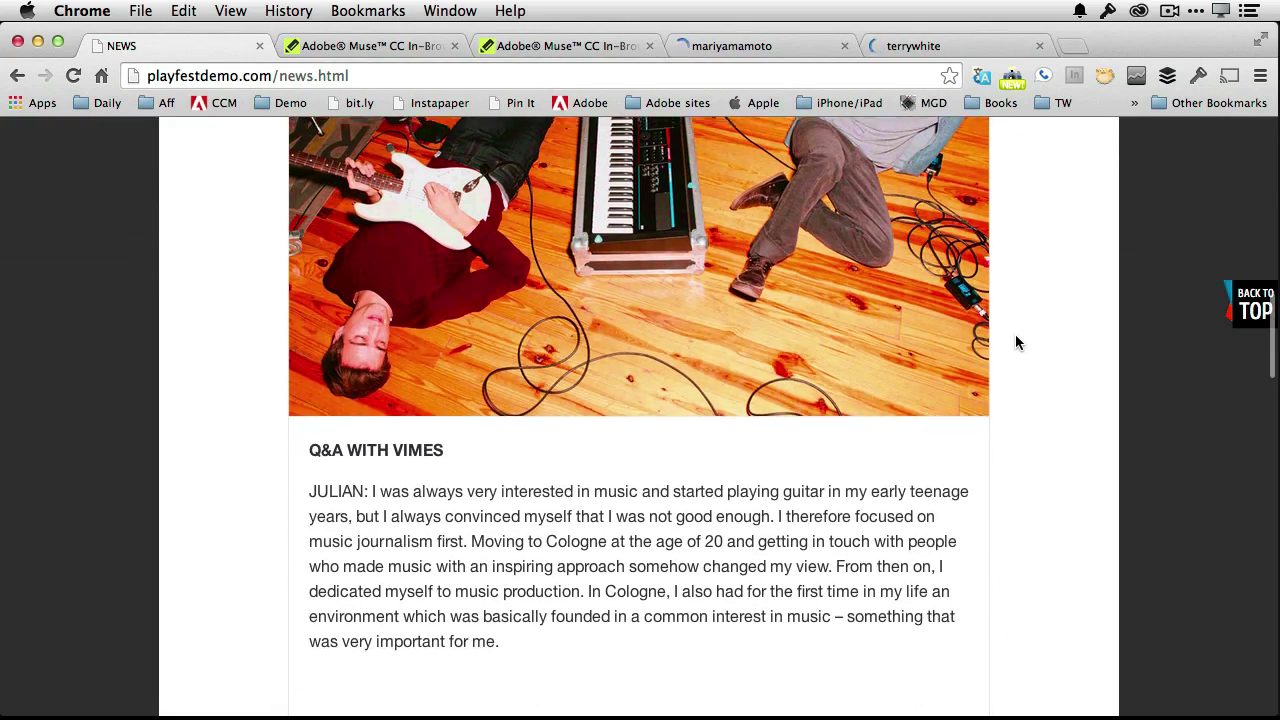
scroll(1016, 343, down, 7)
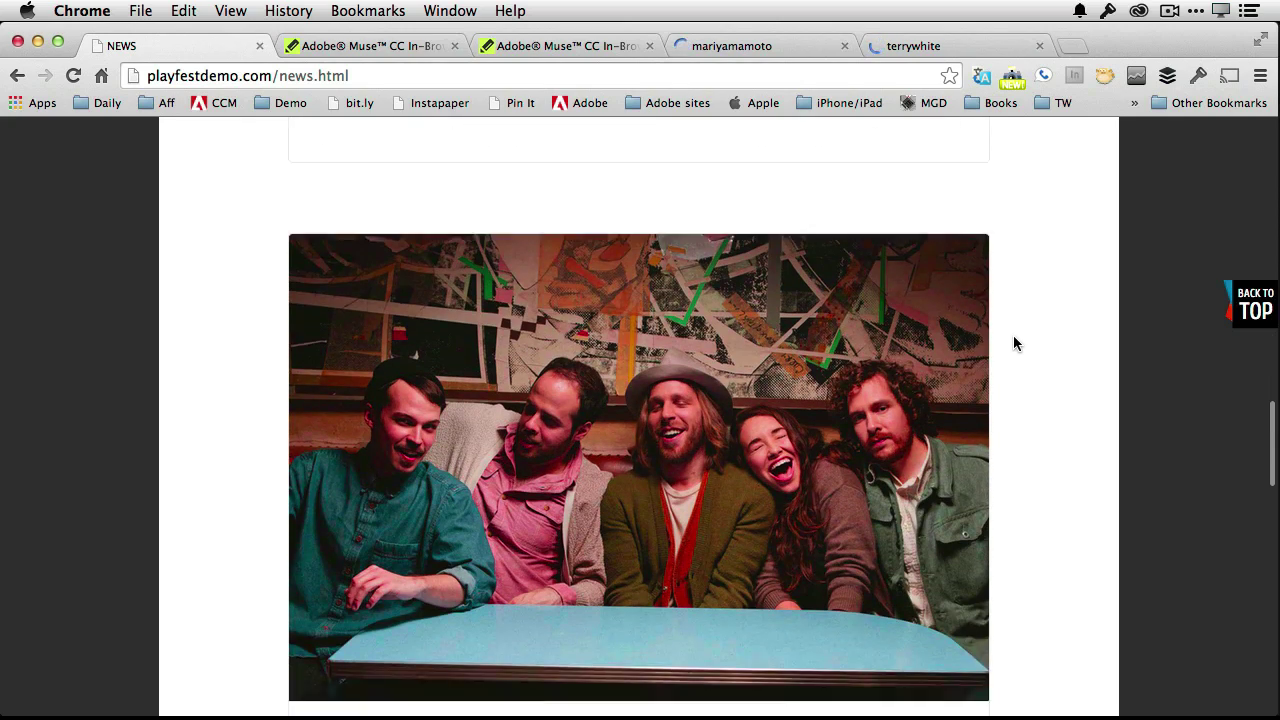
scroll(1013, 343, down, 2)
scroll(1013, 343, up, 15)
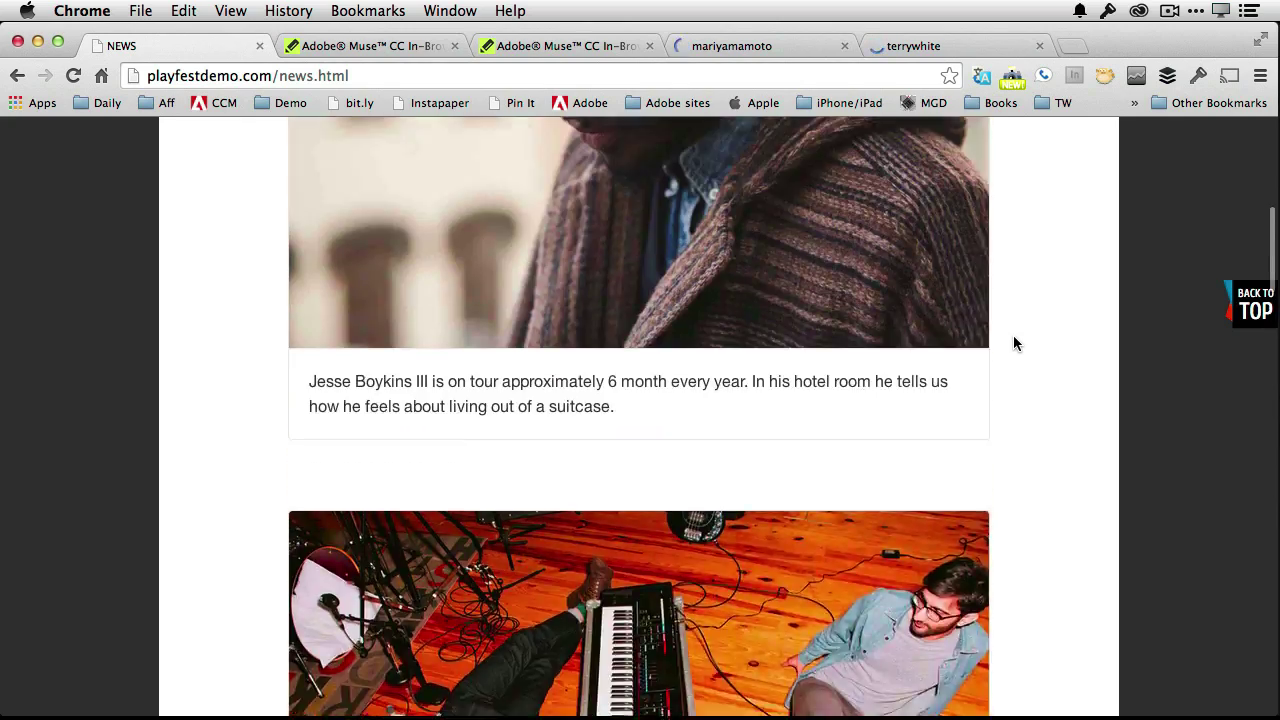
scroll(1013, 343, up, 6)
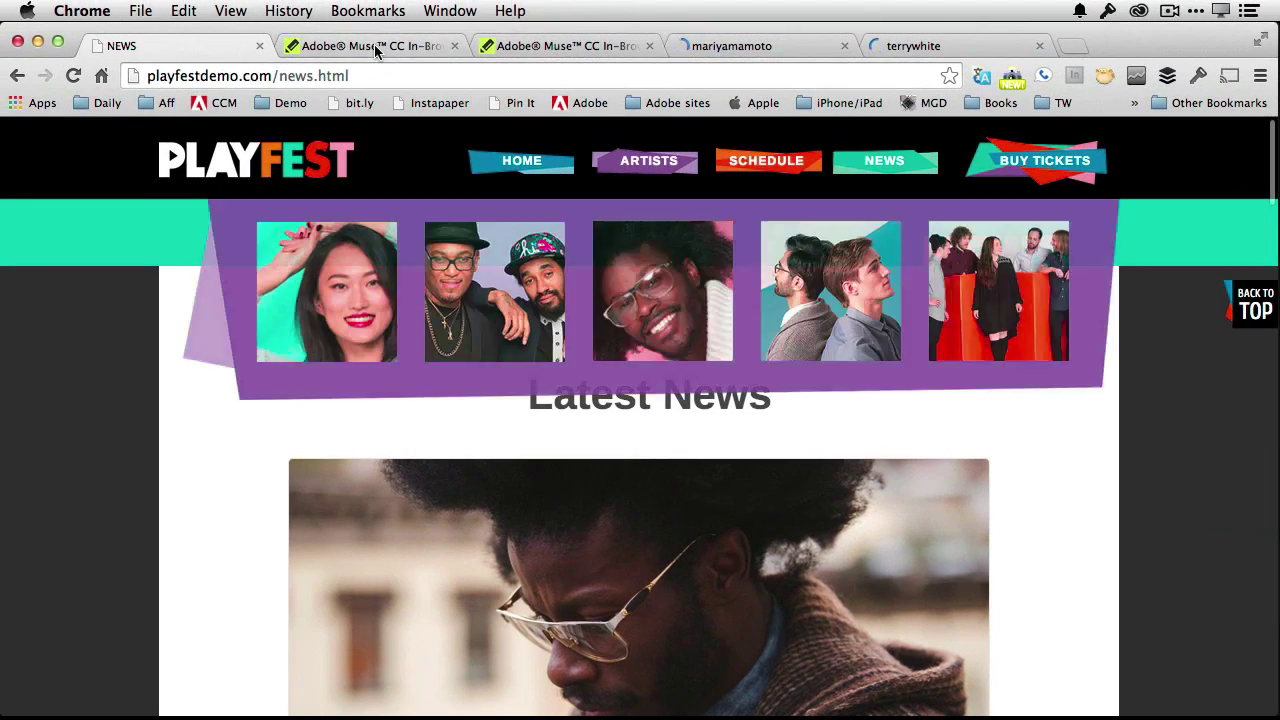
Switch to the In-Browser Editing tab and sign in to macgroup.org with the already-entered credentials.
click(372, 46)
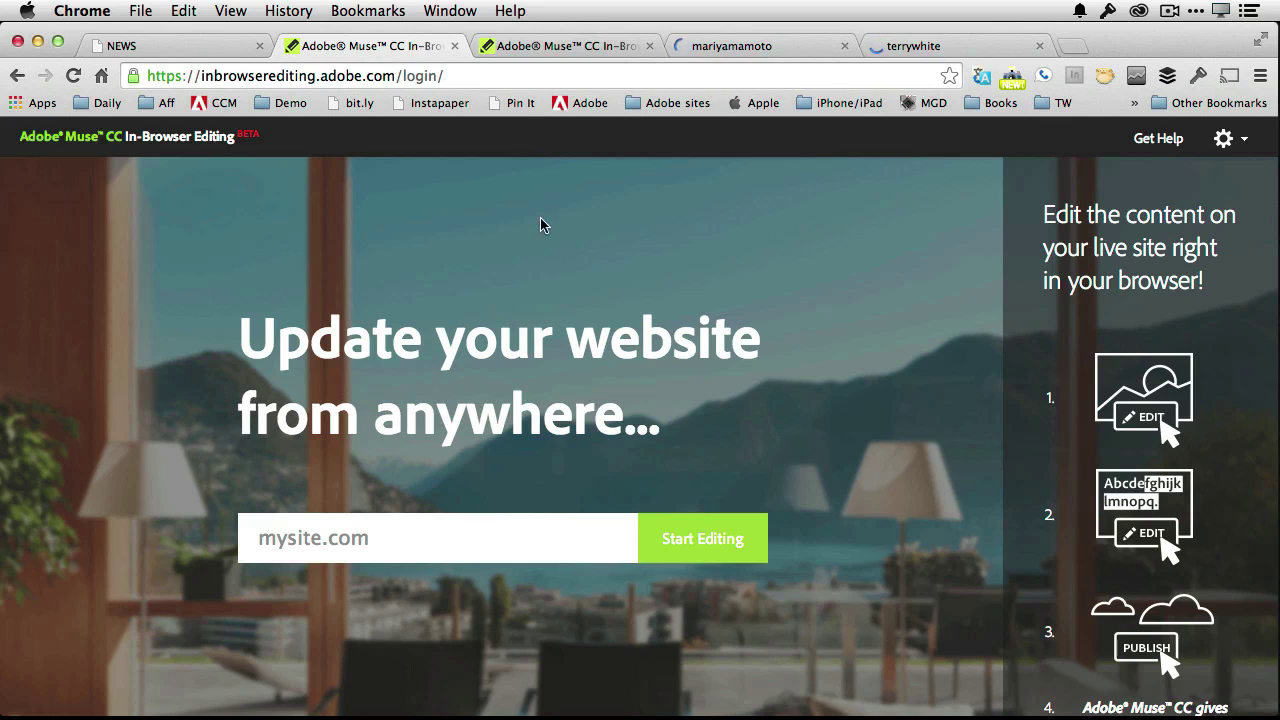
click(552, 45)
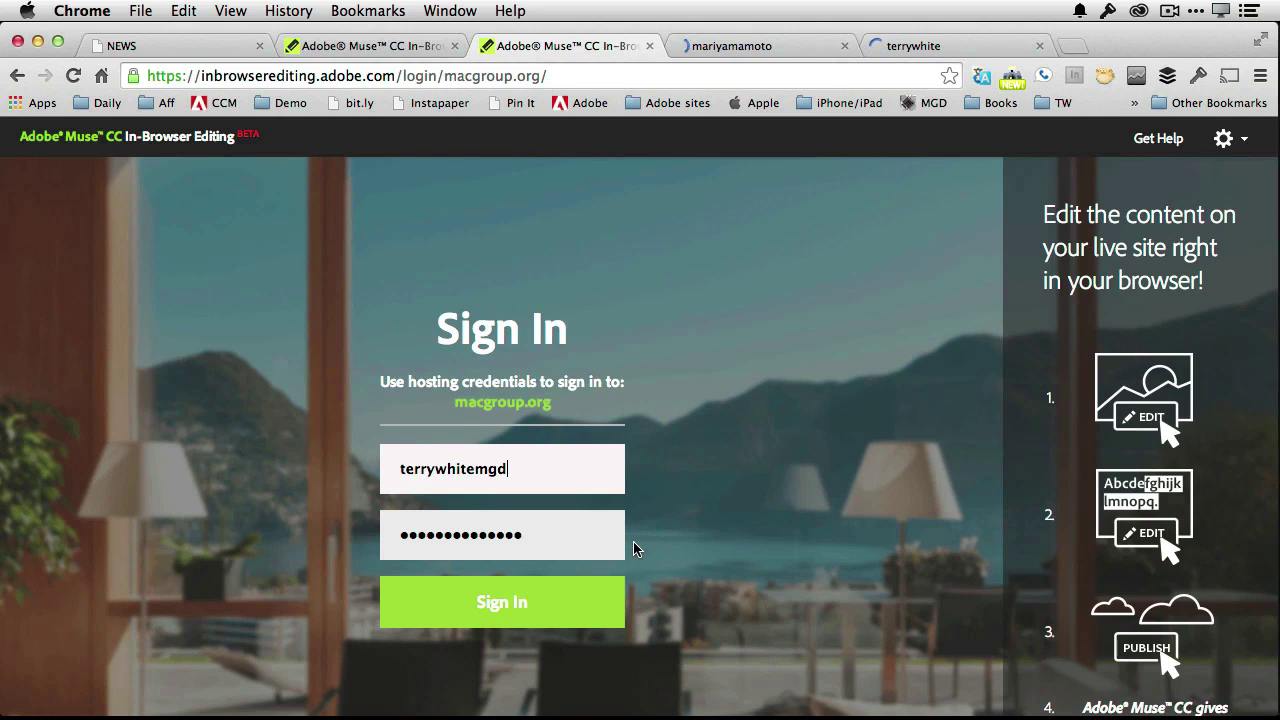
click(505, 602)
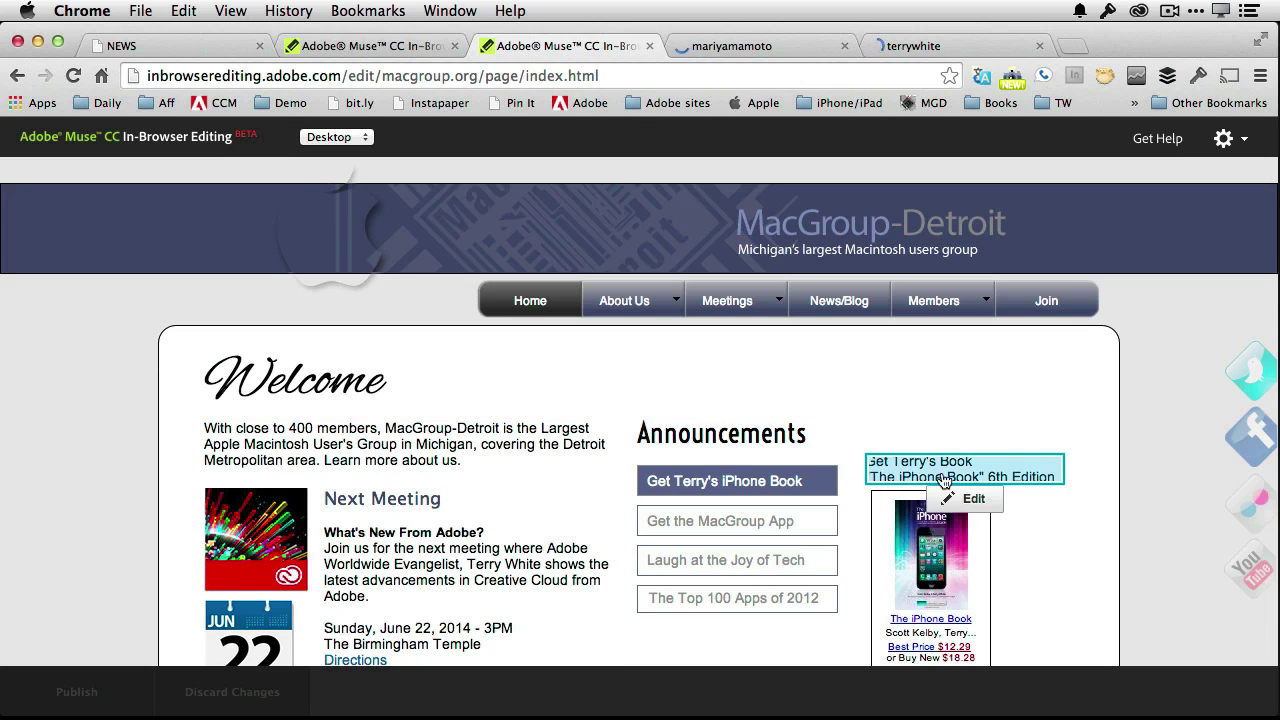
Scroll down the MacGroup-Detroit home page to reach the Next Meeting text block.
scroll(1196, 445, down, 2)
scroll(1194, 445, down, 2)
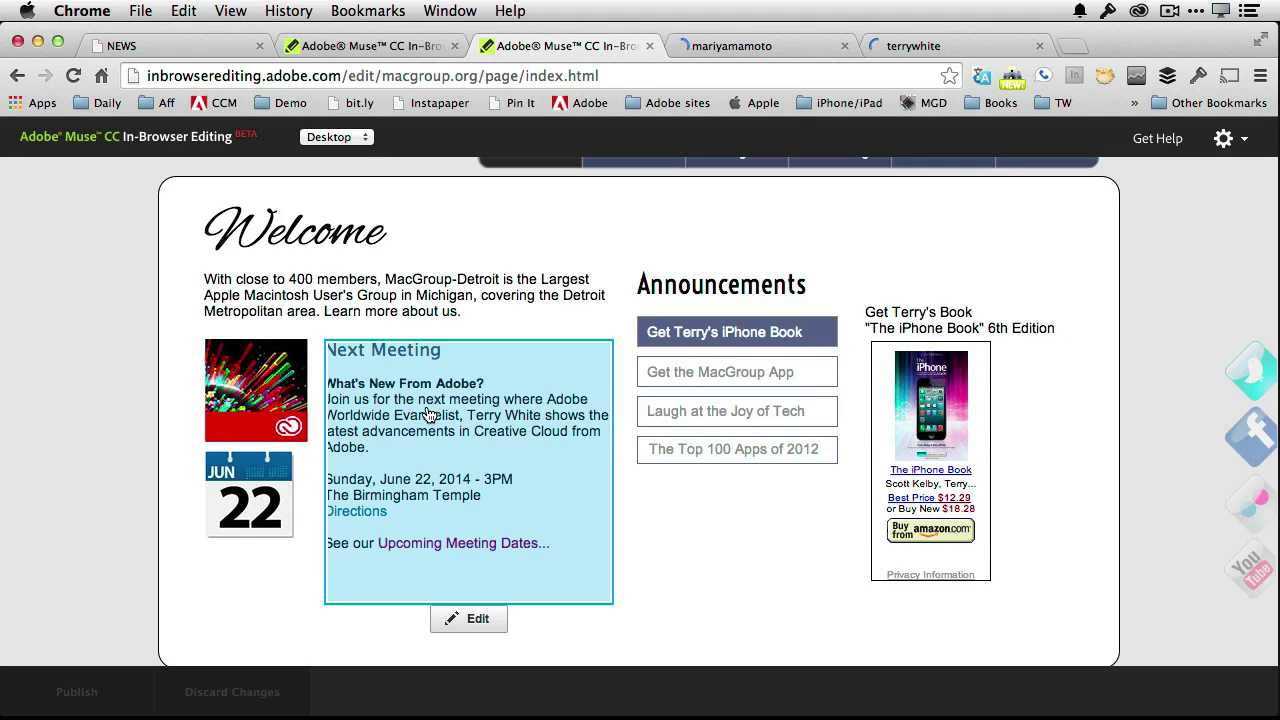
In the Next Meeting text, insert the presenter's middle initial between first and last names and apply the update.
click(475, 617)
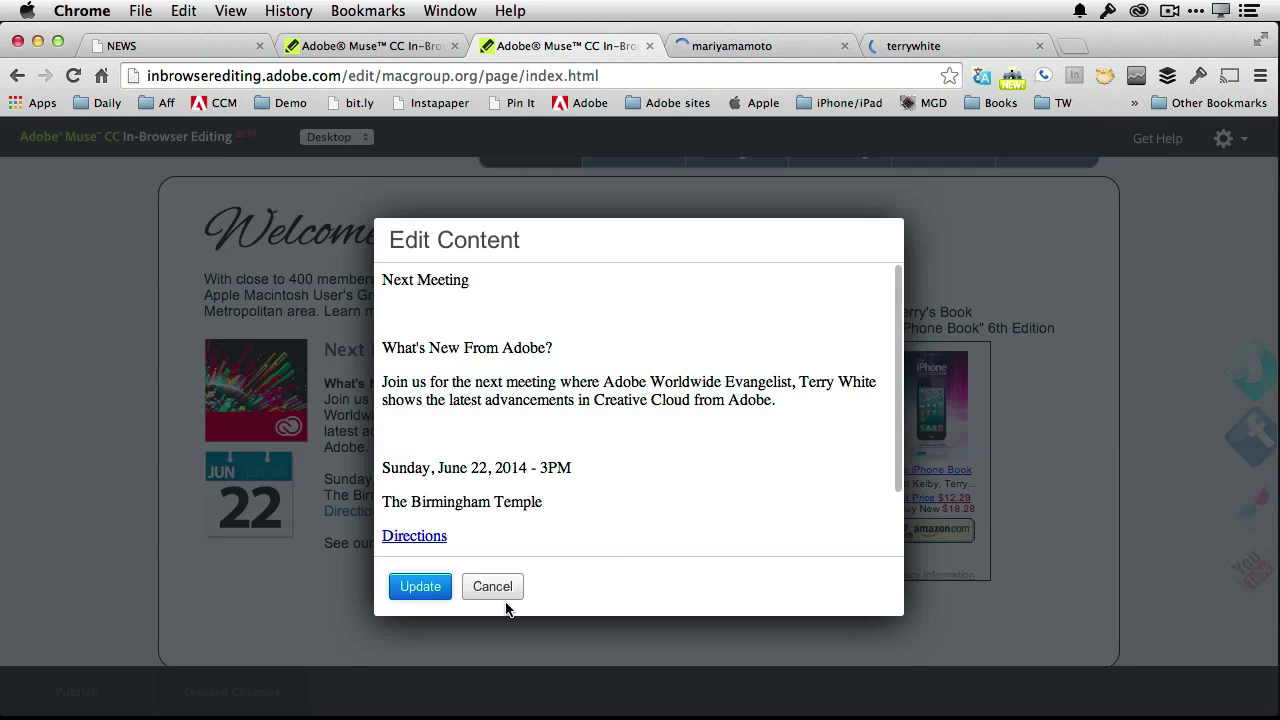
click(834, 386)
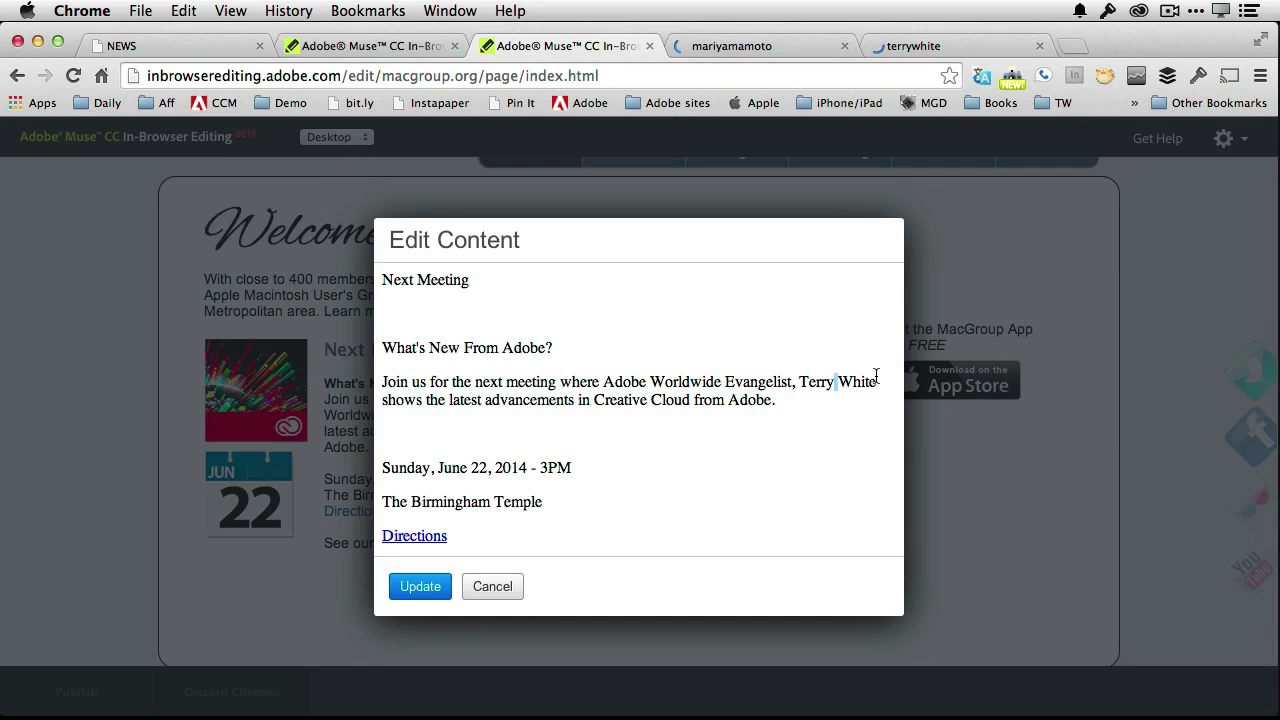
text(L.)
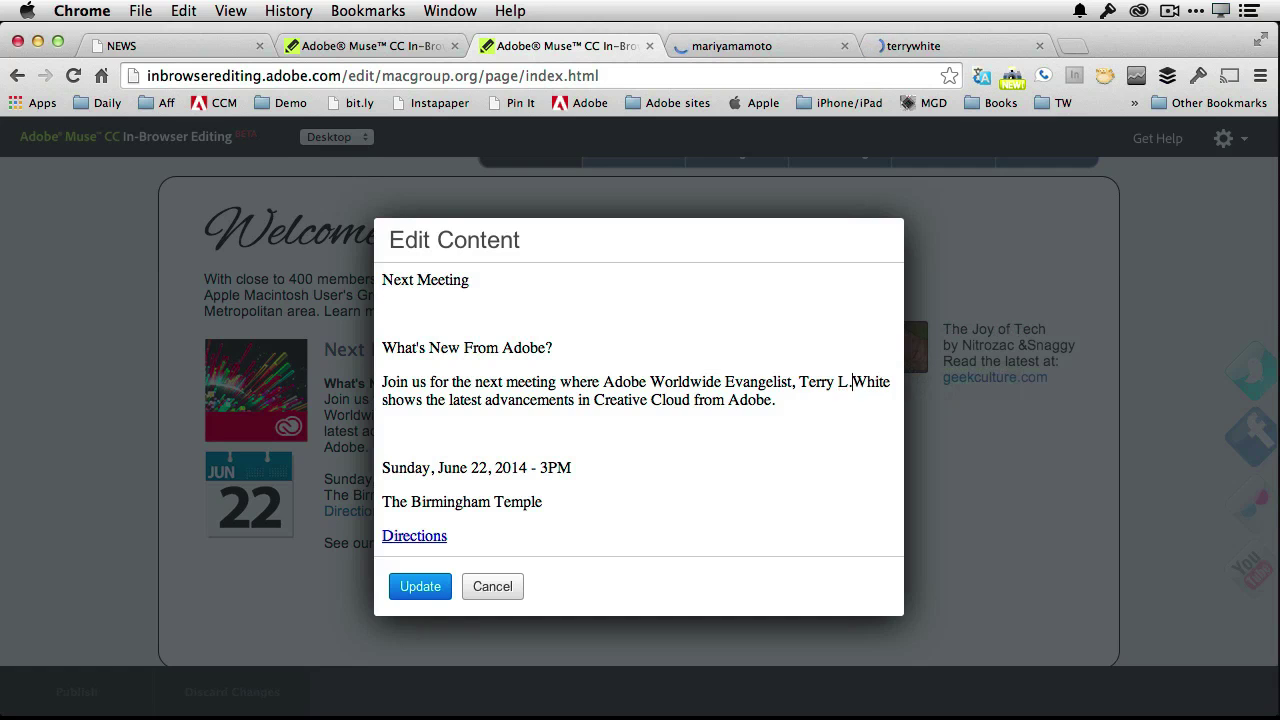
click(412, 588)
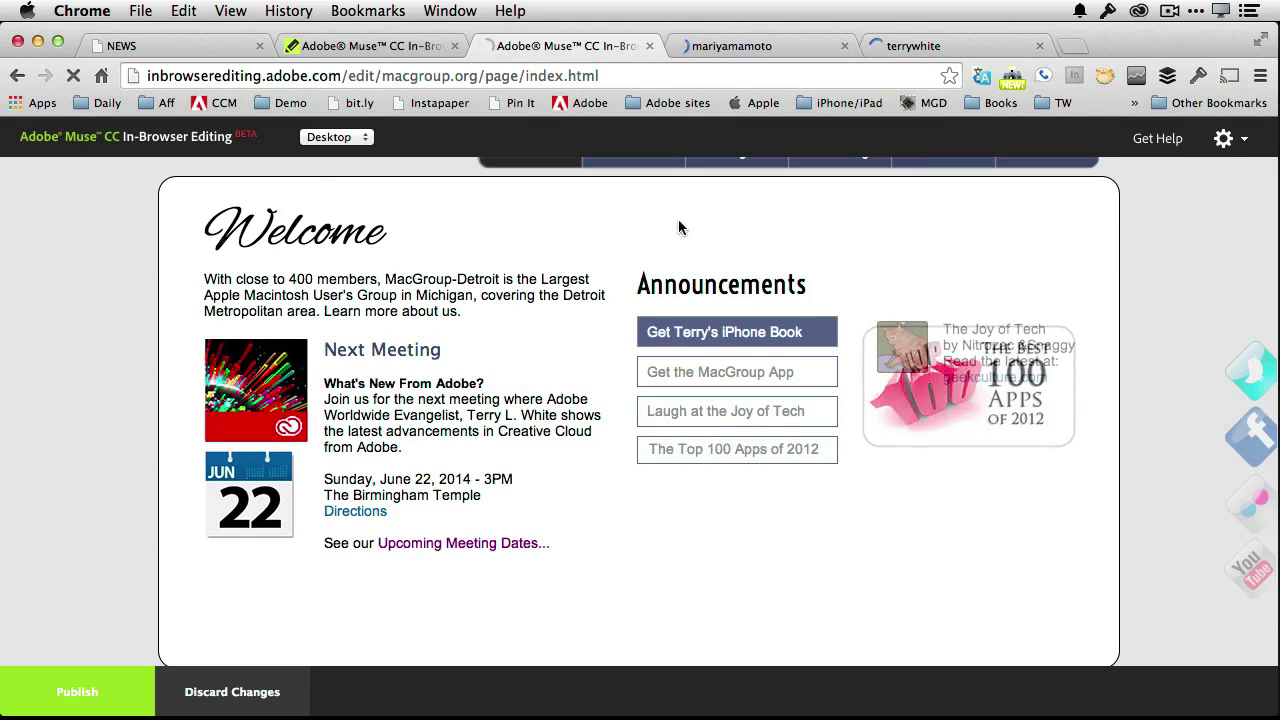
Publish the edited MacGroup-Detroit home page to the live site.
scroll(750, 263, up, 3)
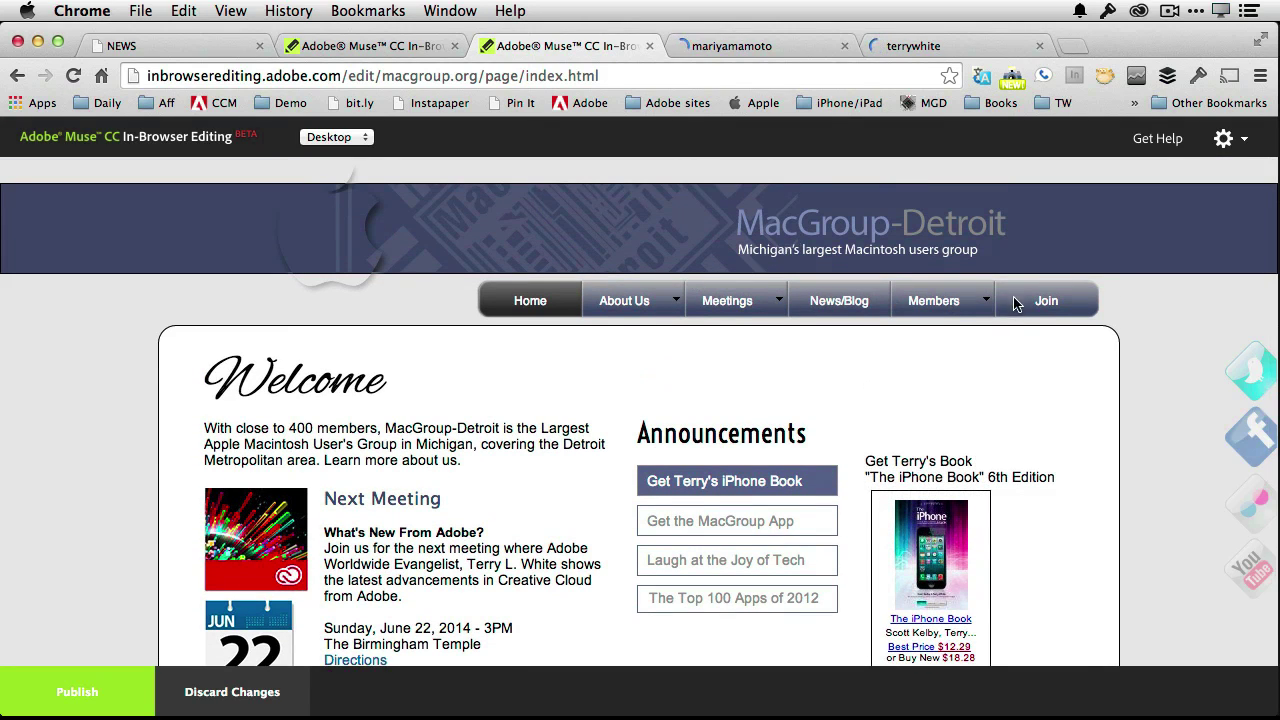
scroll(904, 387, down, 2)
scroll(904, 387, down, 5)
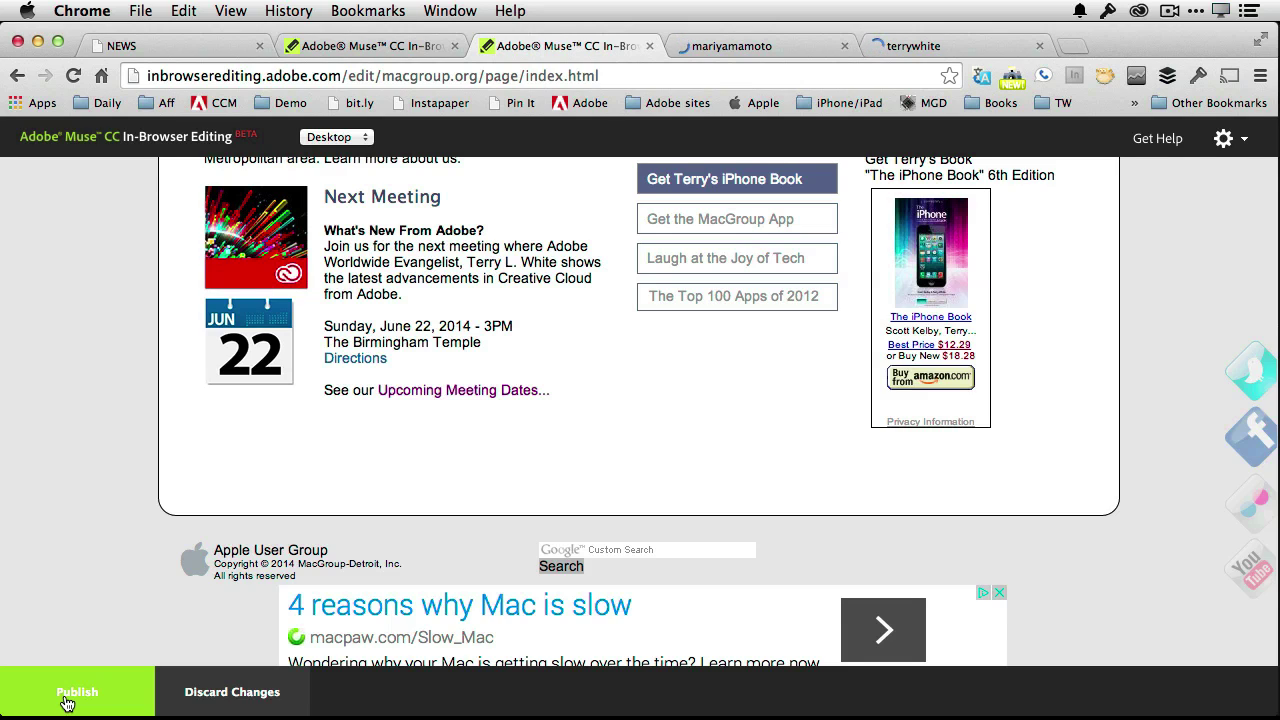
click(66, 700)
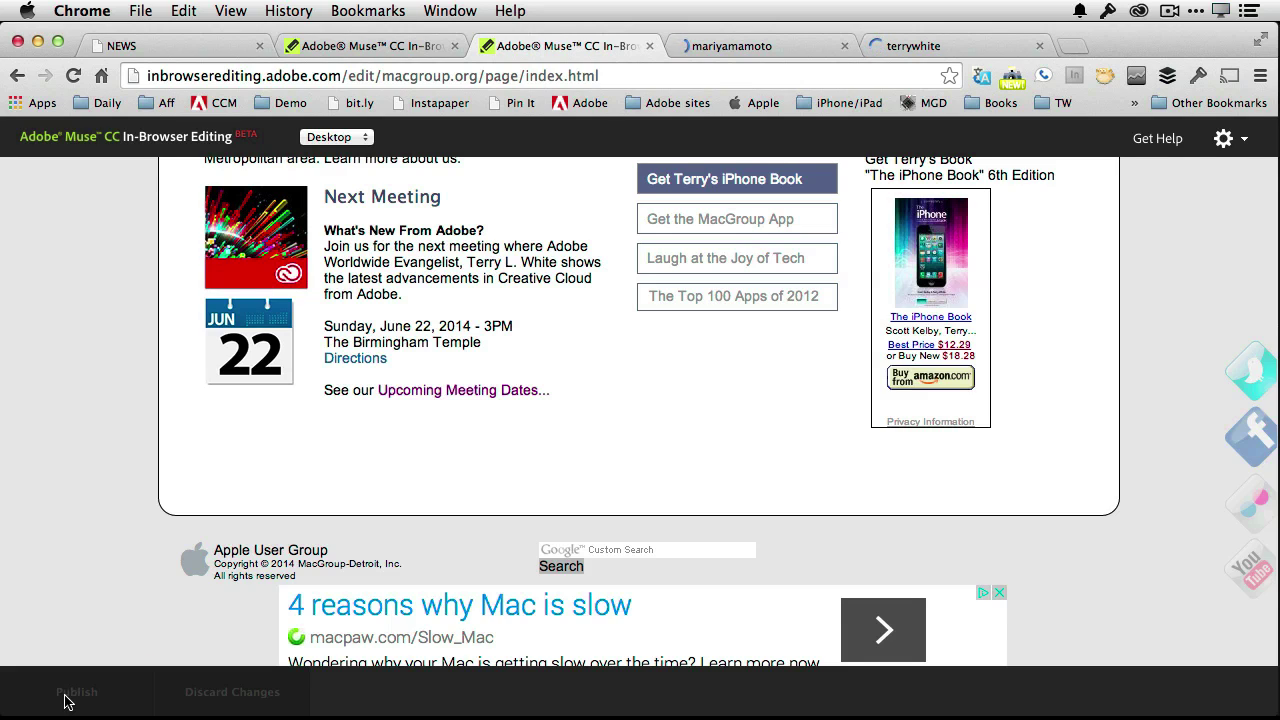